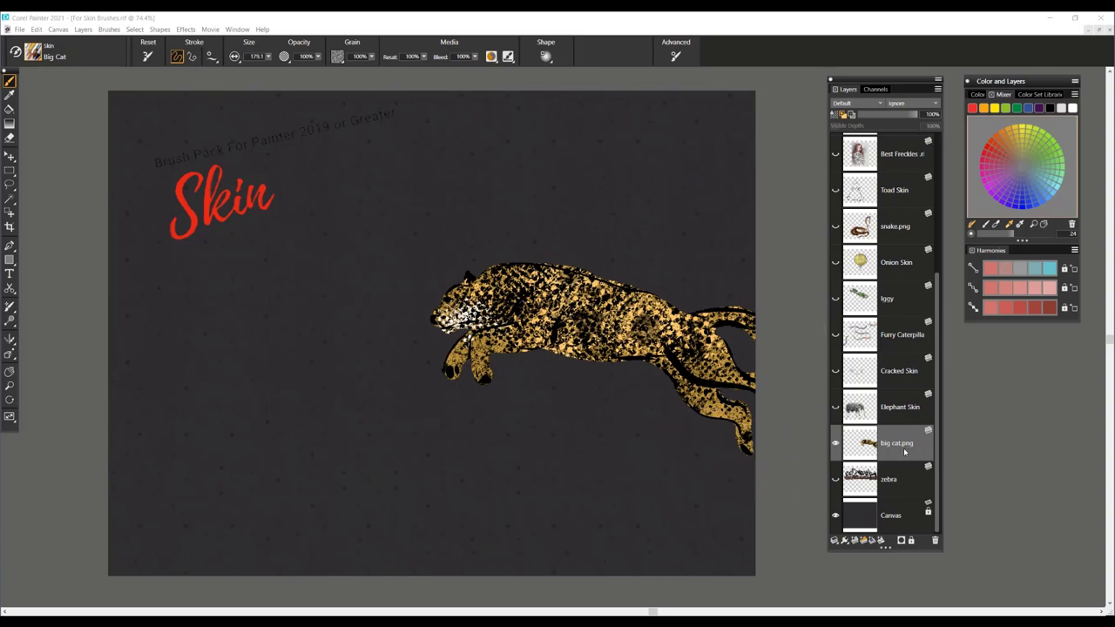
Reset the Big Cat brush and paint a wide pink test stroke on the empty area below the cat
left_click(147, 57)
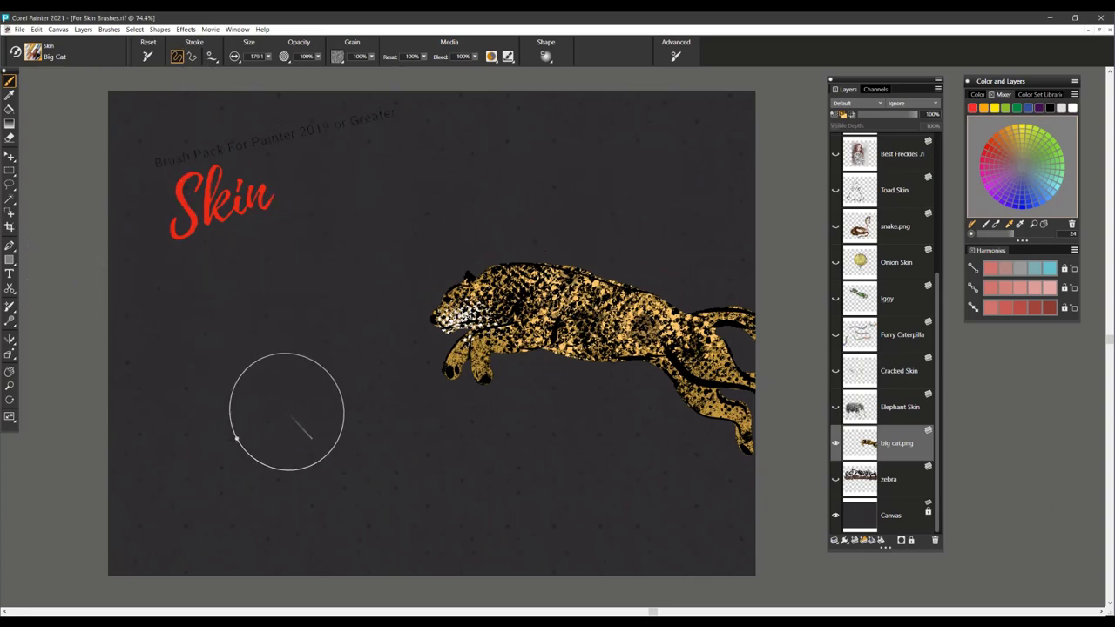
left_click_drag(249, 428, 562, 427)
left_click_drag(250, 451, 527, 447)
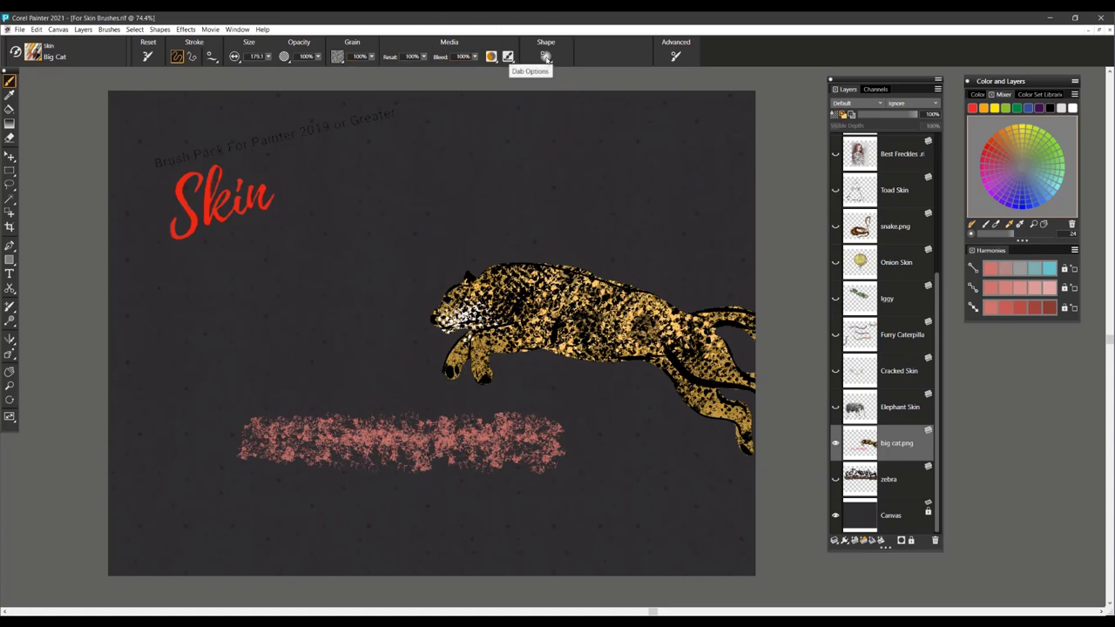
Set the brush's dab stencil source to Paper and place the Papers panel beside the canvas, opposite the Layers panel
left_click(545, 57)
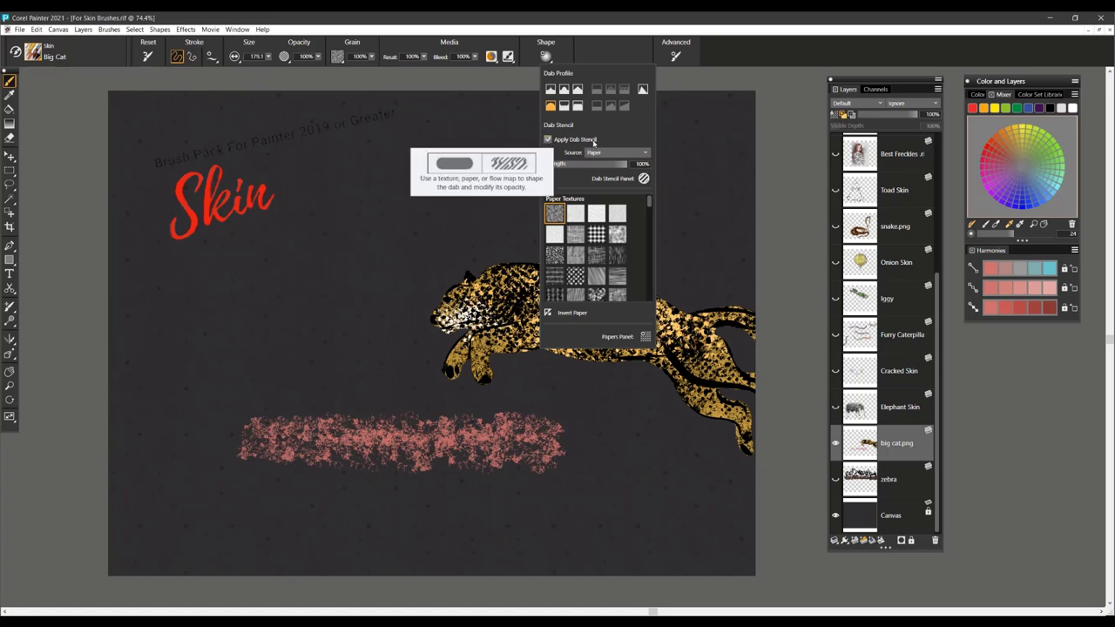
left_click(648, 154)
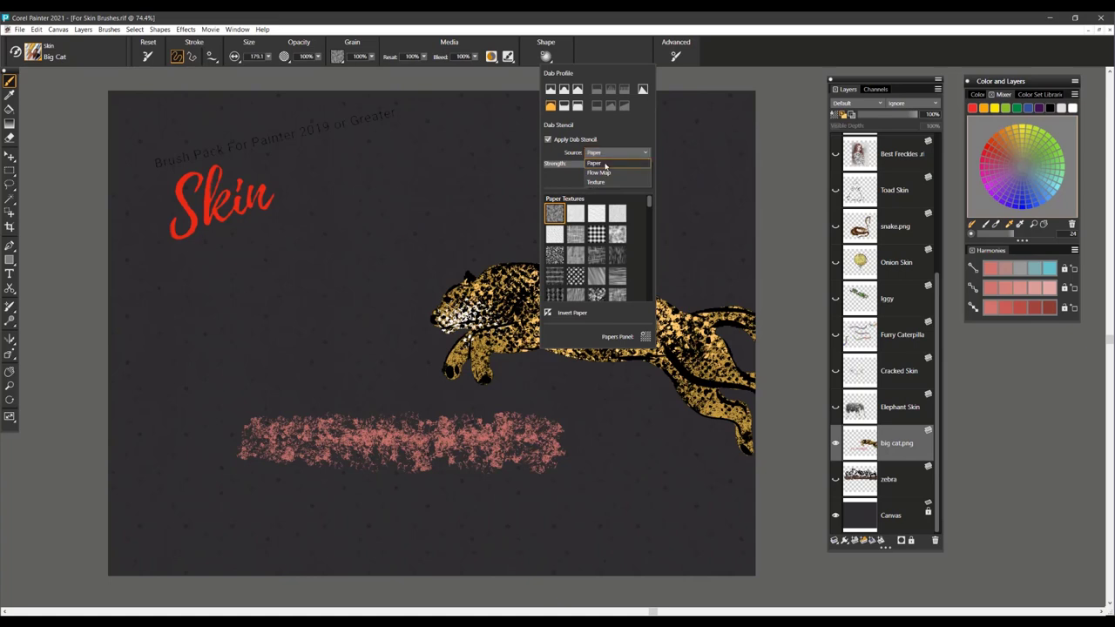
left_click(600, 165)
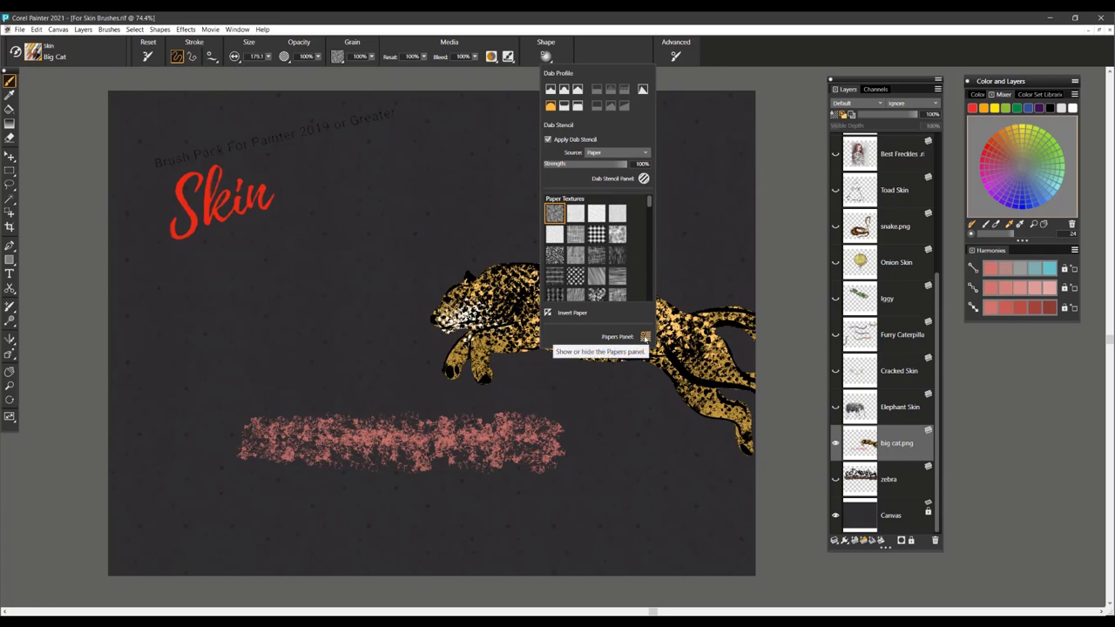
left_click(644, 336)
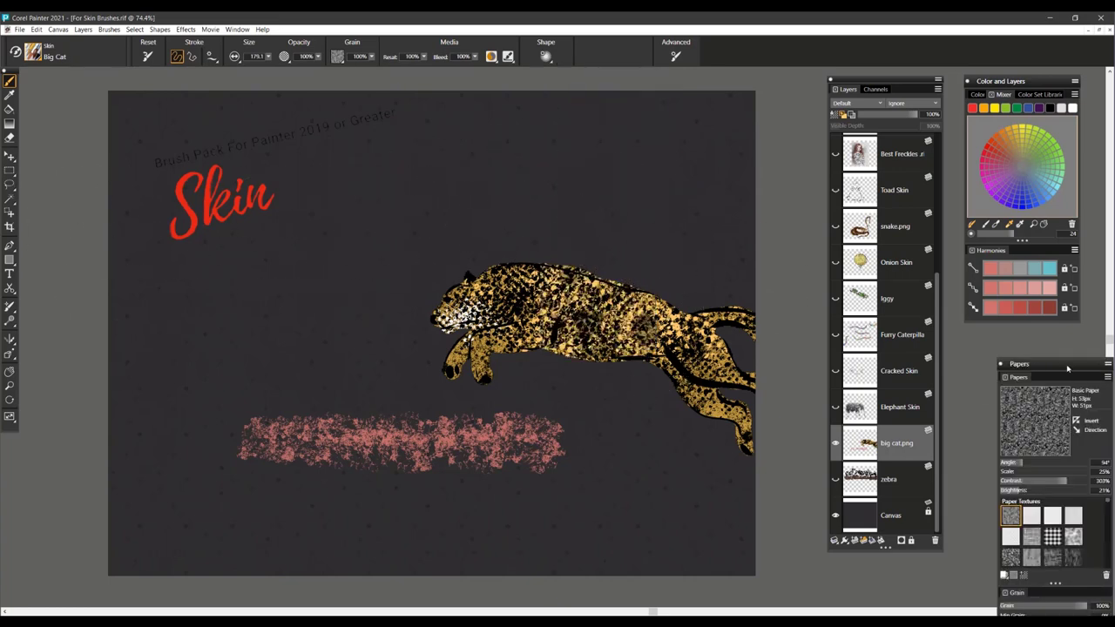
mouse_move(1062, 367)
left_mouse_down()
mouse_move(680, 334)
mouse_move(309, 261)
mouse_move(109, 250)
left_mouse_up()
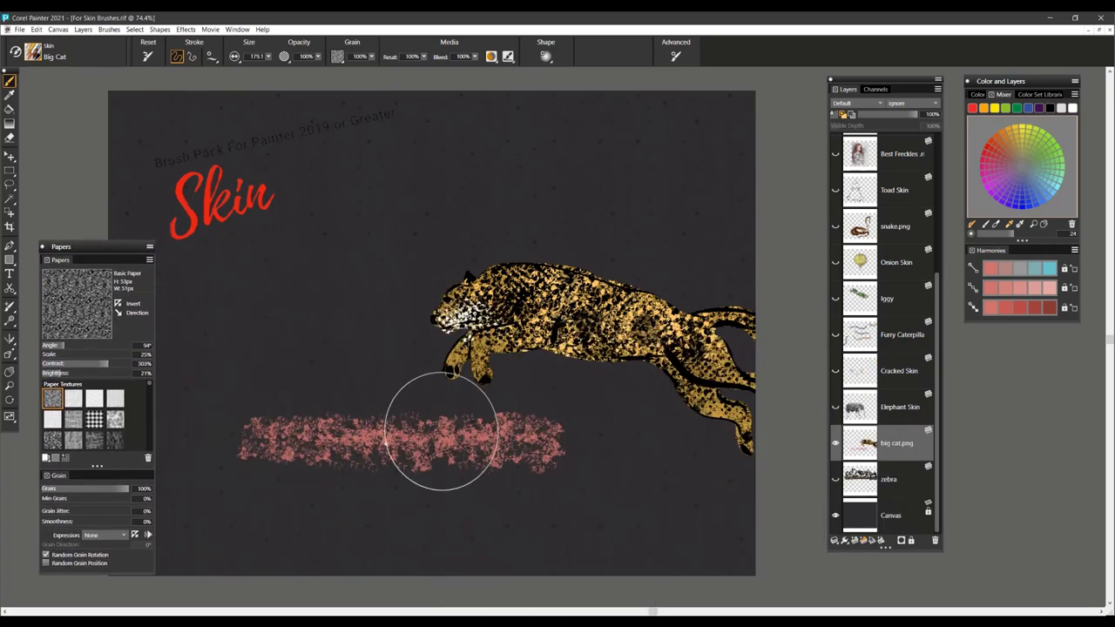
Extend the pink test stroke slightly, and dab the Fine Dots paper texture onto the big cat's body
left_click_drag(498, 444, 572, 445)
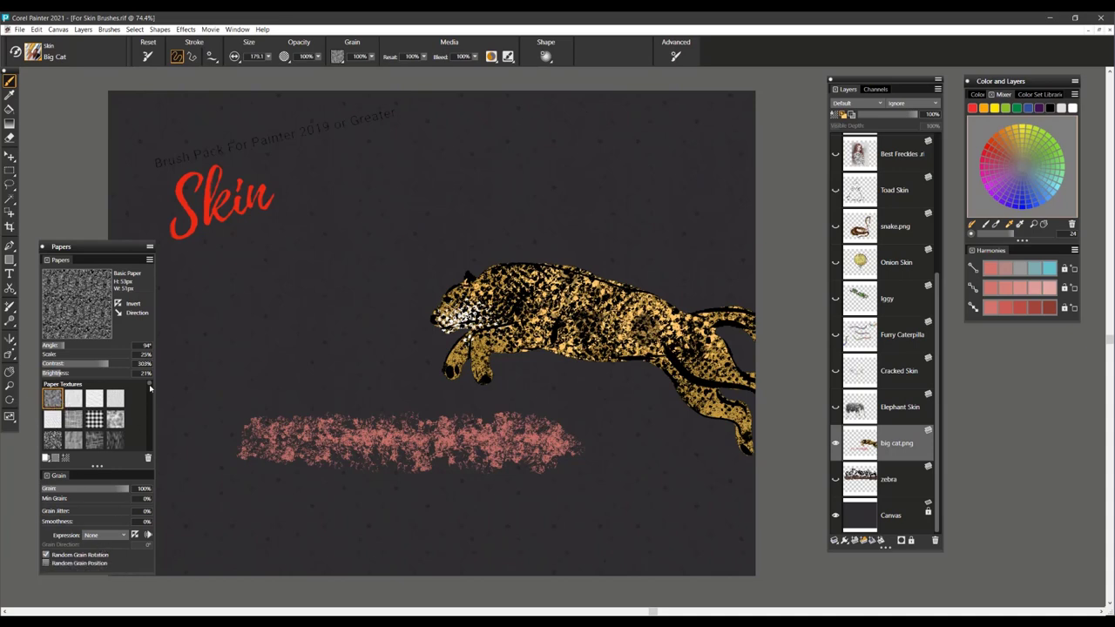
scroll(70, 414, "down", 5)
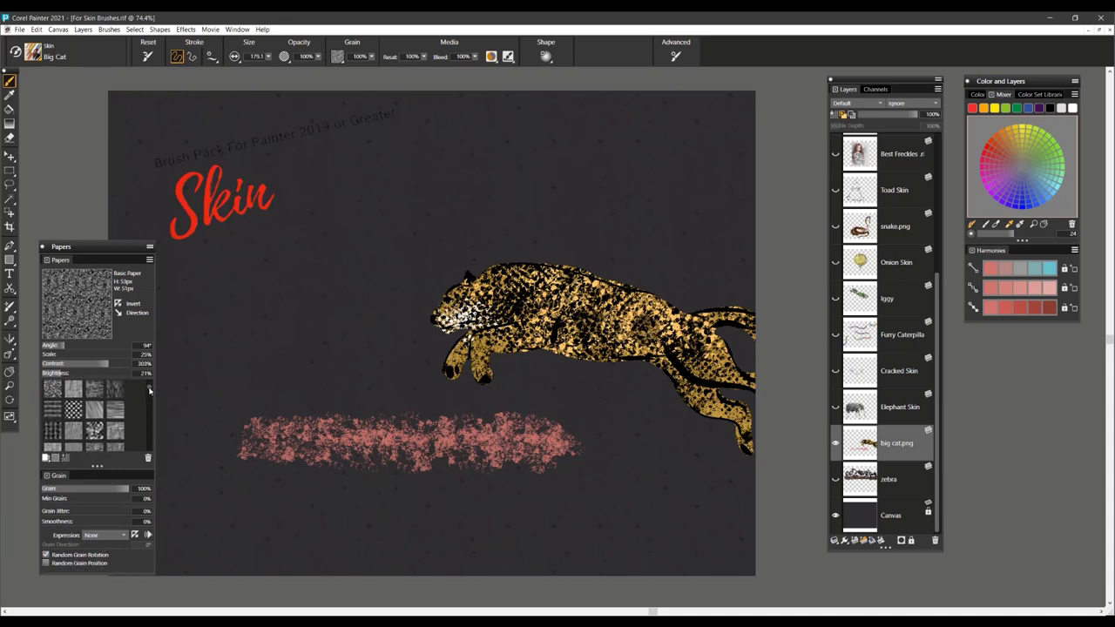
left_click(77, 412)
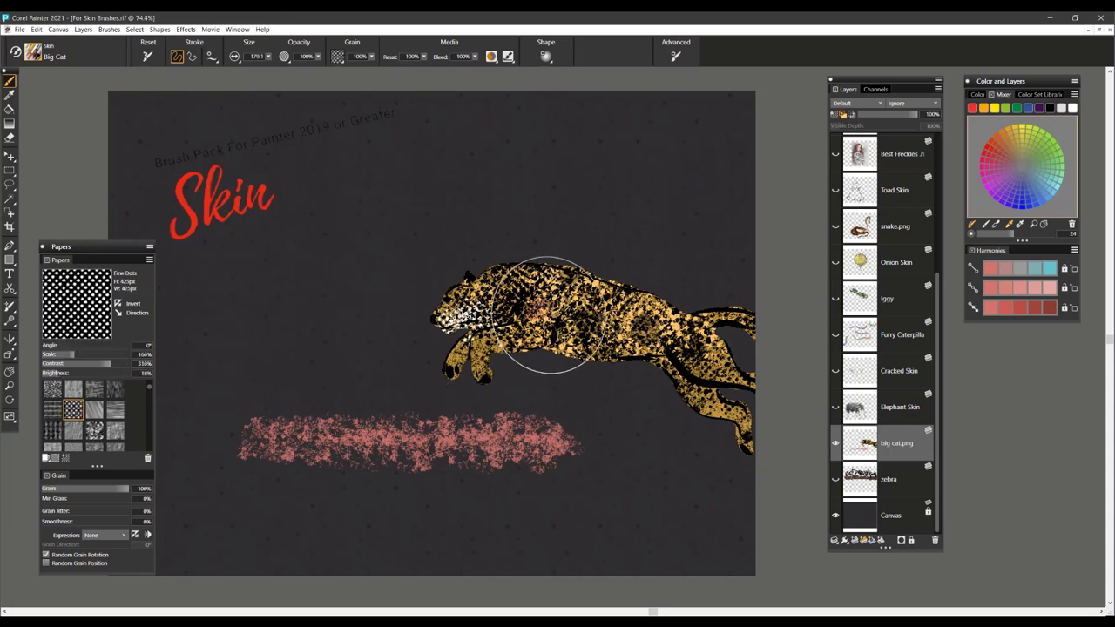
mouse_move(569, 316)
left_mouse_down()
mouse_move(583, 313)
mouse_move(568, 320)
mouse_move(533, 305)
mouse_move(555, 283)
mouse_move(583, 315)
mouse_move(630, 322)
mouse_move(536, 312)
mouse_move(567, 302)
left_mouse_up()
Choose the Simulated Woodgrain paper and paint black texture with it onto the big cat's torso
left_click_drag(150, 389, 150, 393)
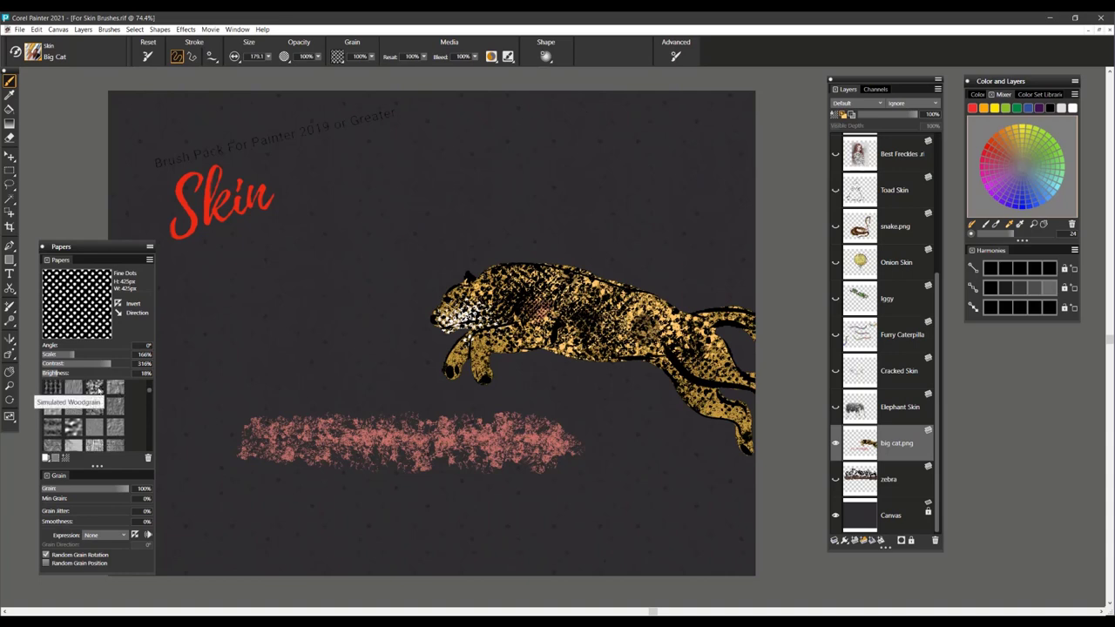
left_click(96, 390)
mouse_move(584, 318)
left_mouse_down()
mouse_move(548, 323)
mouse_move(535, 310)
mouse_move(572, 307)
mouse_move(559, 324)
left_mouse_up()
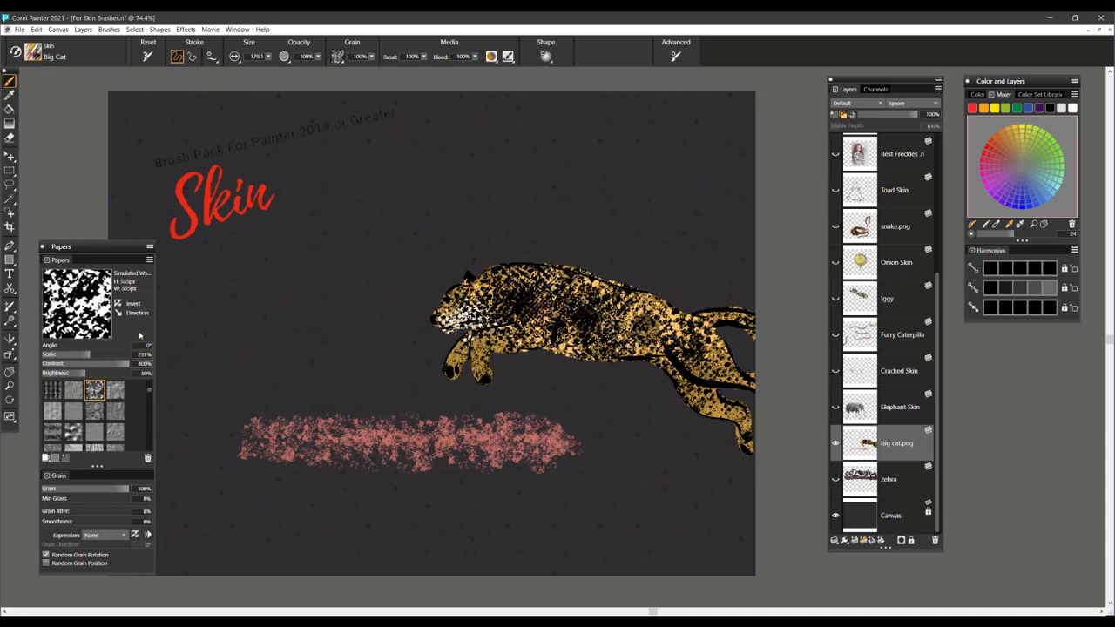
Shift the Papers panel upward and lengthen its texture list to show the Watercolor Papers
scroll(124, 400, "down", 3)
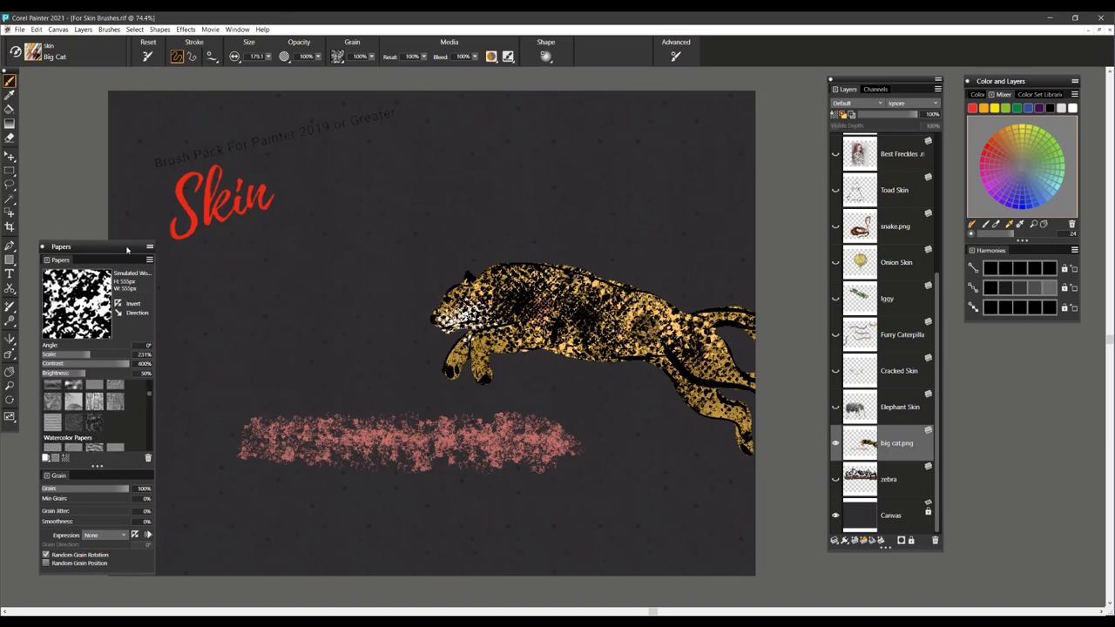
left_click_drag(118, 249, 111, 210)
left_click_drag(87, 438, 87, 493)
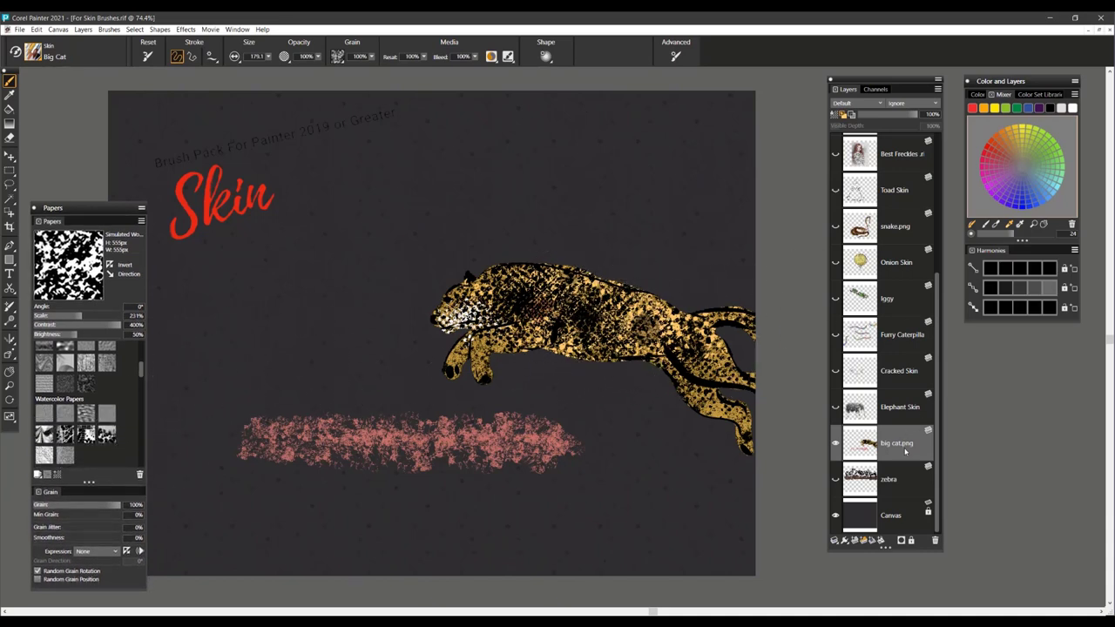
Hide the big cat.png layer, show the Elephant Skin layer, and move the Papers panel clear of the elephant
left_click(835, 444)
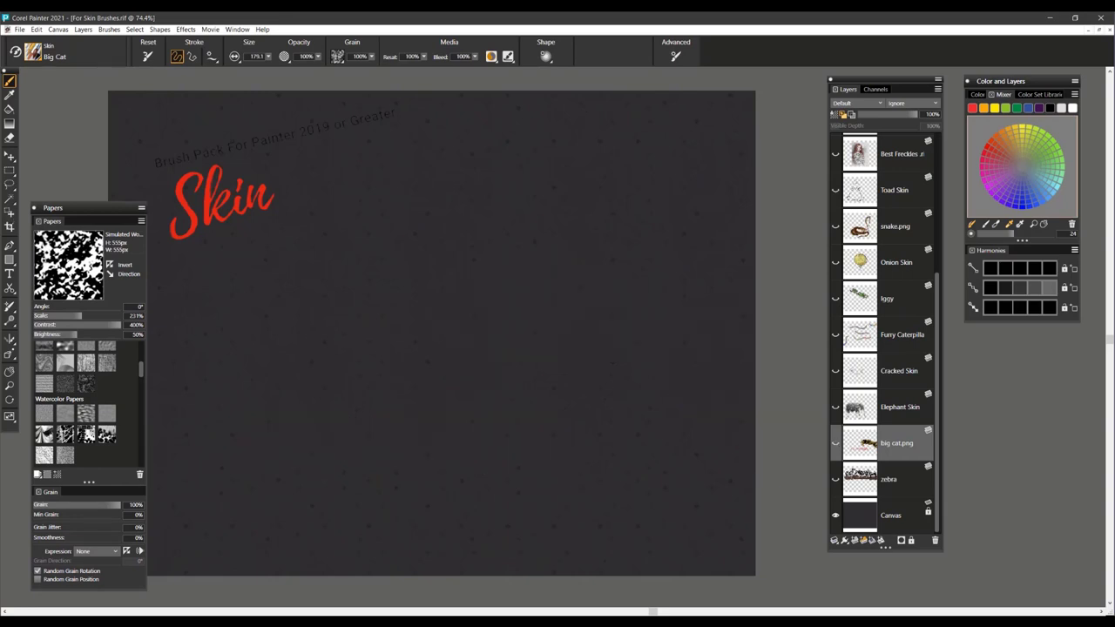
left_click(835, 408)
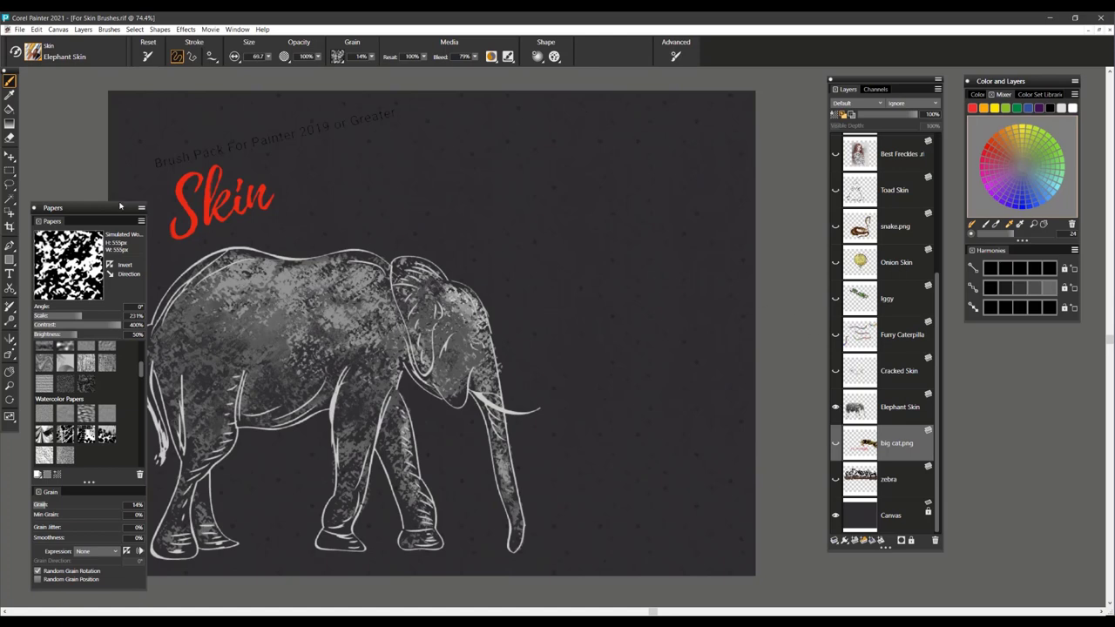
left_click_drag(120, 209, 109, 207)
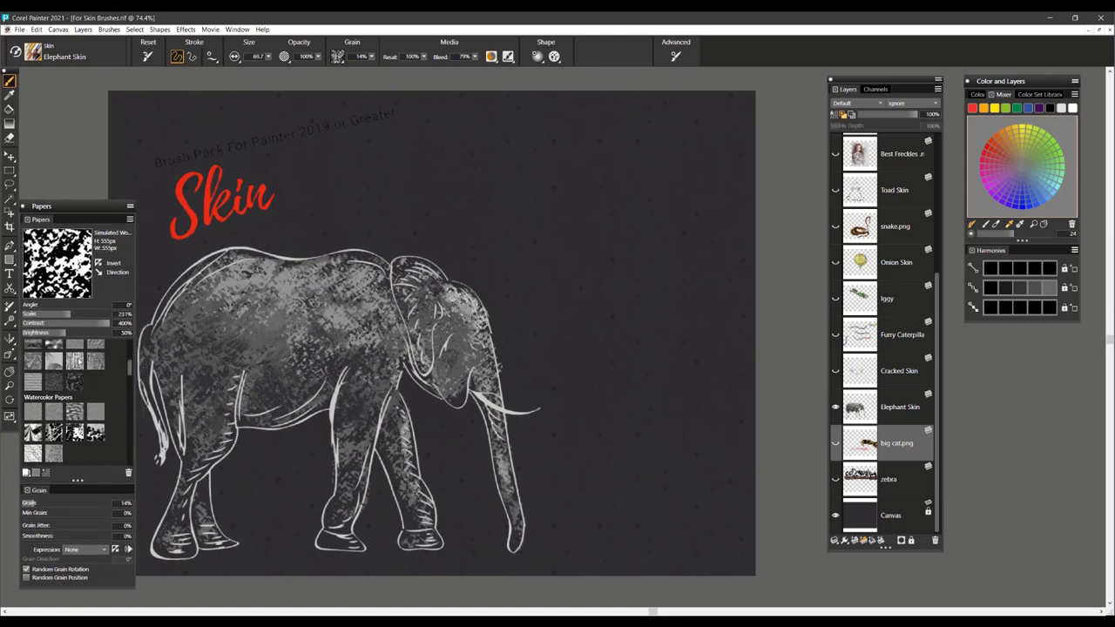
scroll(119, 378, "up", 2)
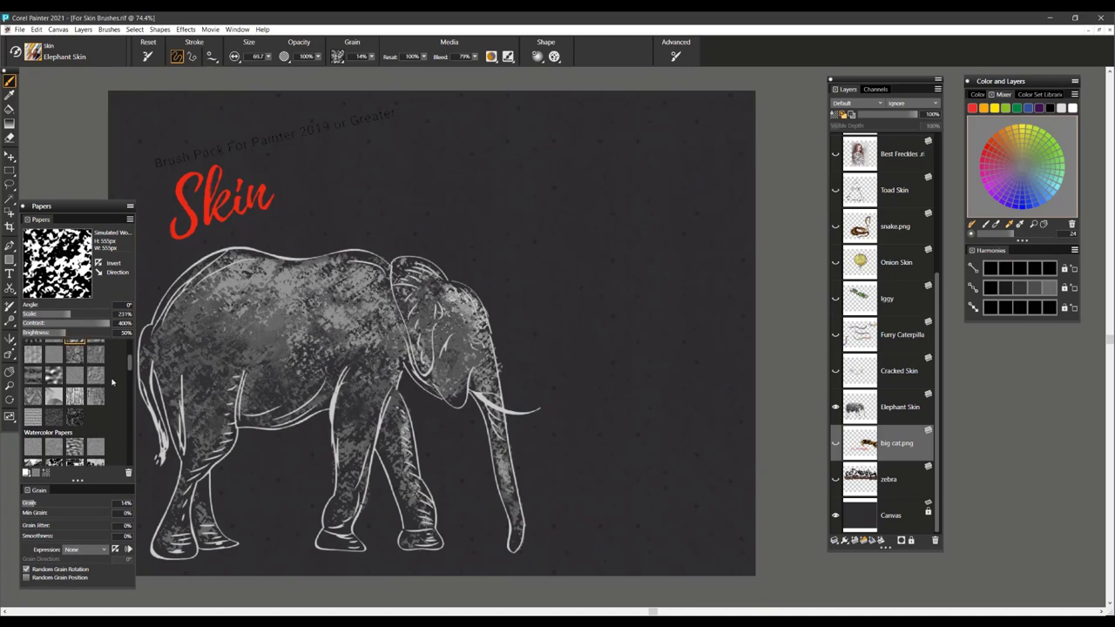
scroll(130, 366, "up", 2)
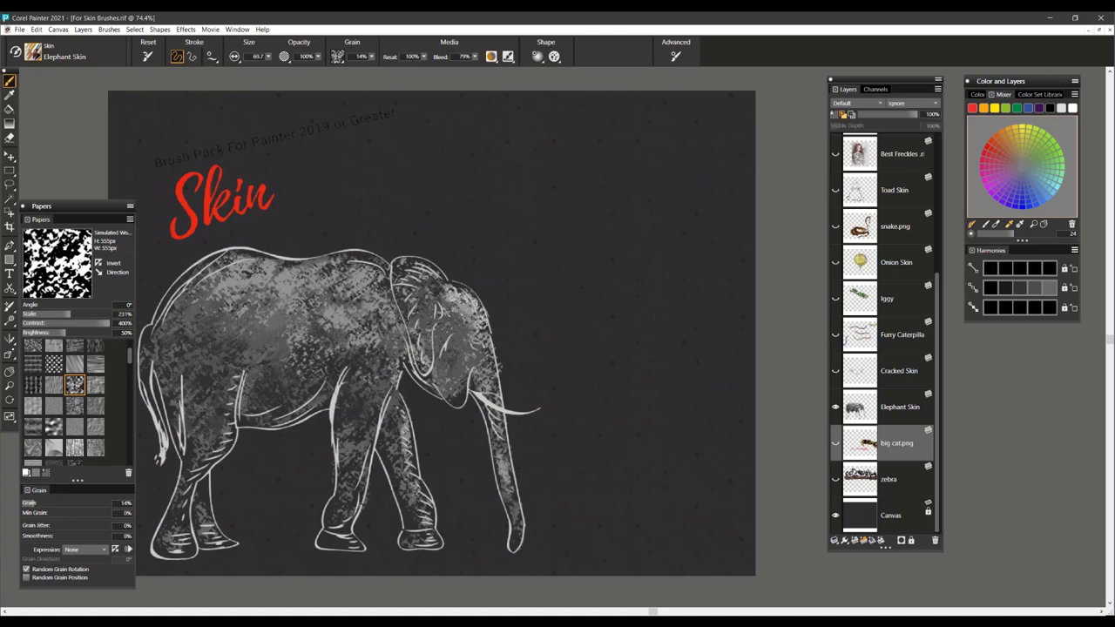
On the Elephant Skin layer, paint grey skin texture over the elephant's head and body with the Elephant Skin brush
left_click(908, 413)
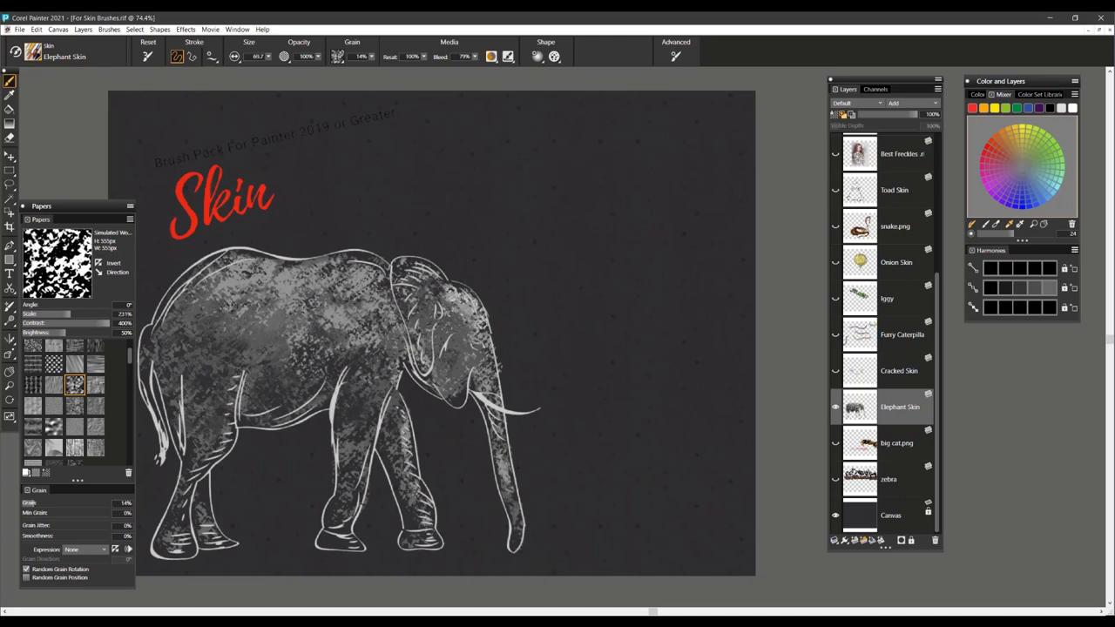
left_click(1022, 166)
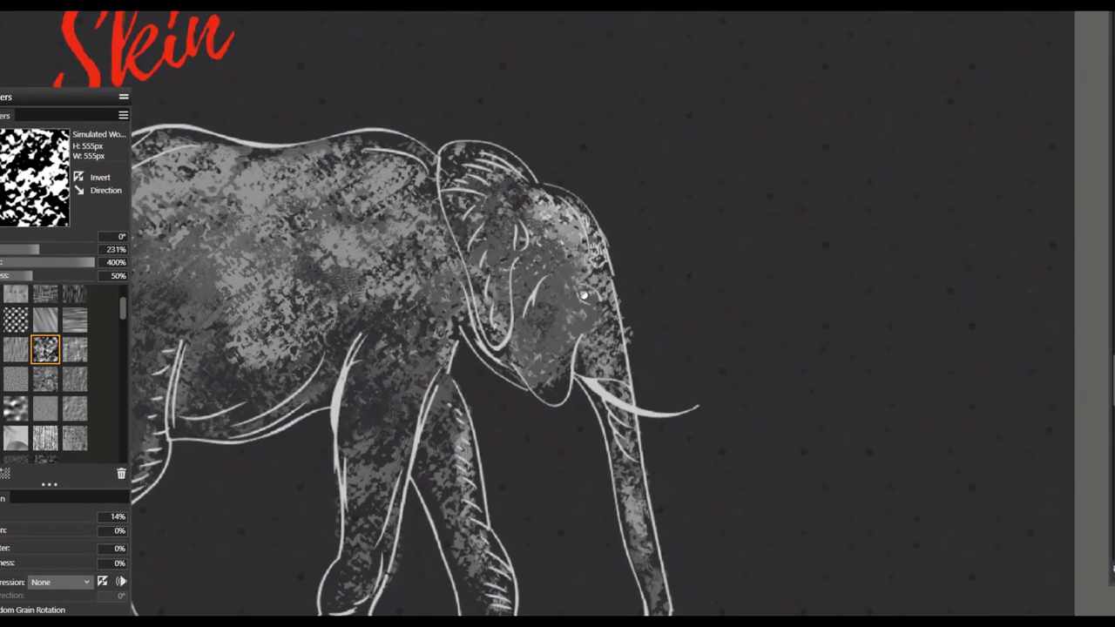
left_click_drag(584, 295, 710, 270)
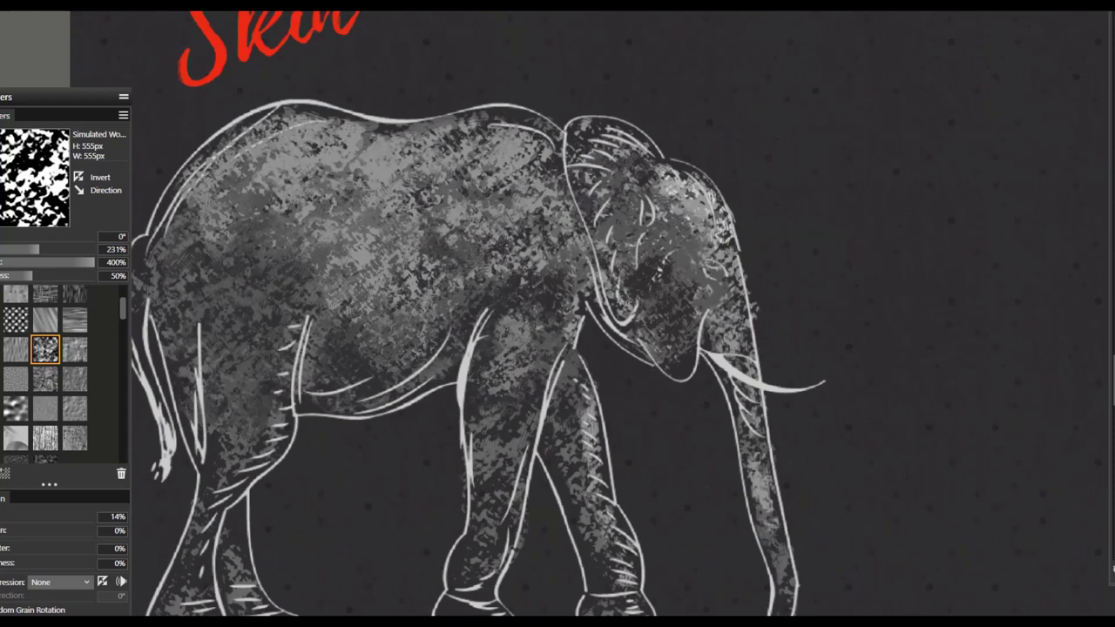
mouse_move(533, 283)
left_mouse_down()
mouse_move(548, 316)
mouse_move(538, 329)
left_mouse_up()
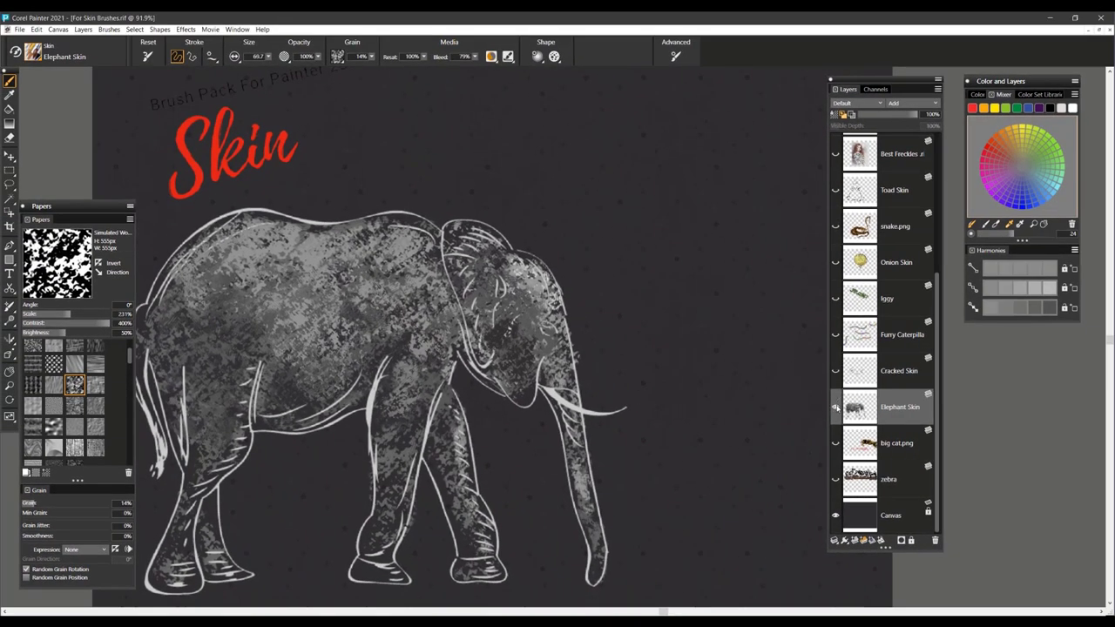
Show and select the Cracked Skin layer, and paint dark grey sampled from the elephant onto its torso
left_click(835, 372)
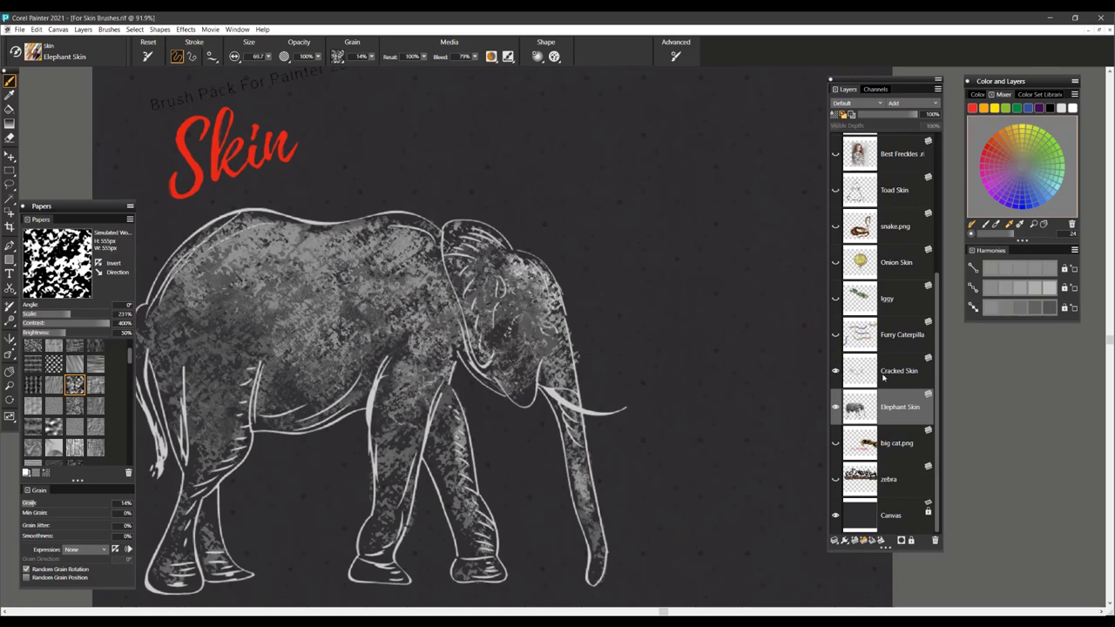
left_click(902, 379)
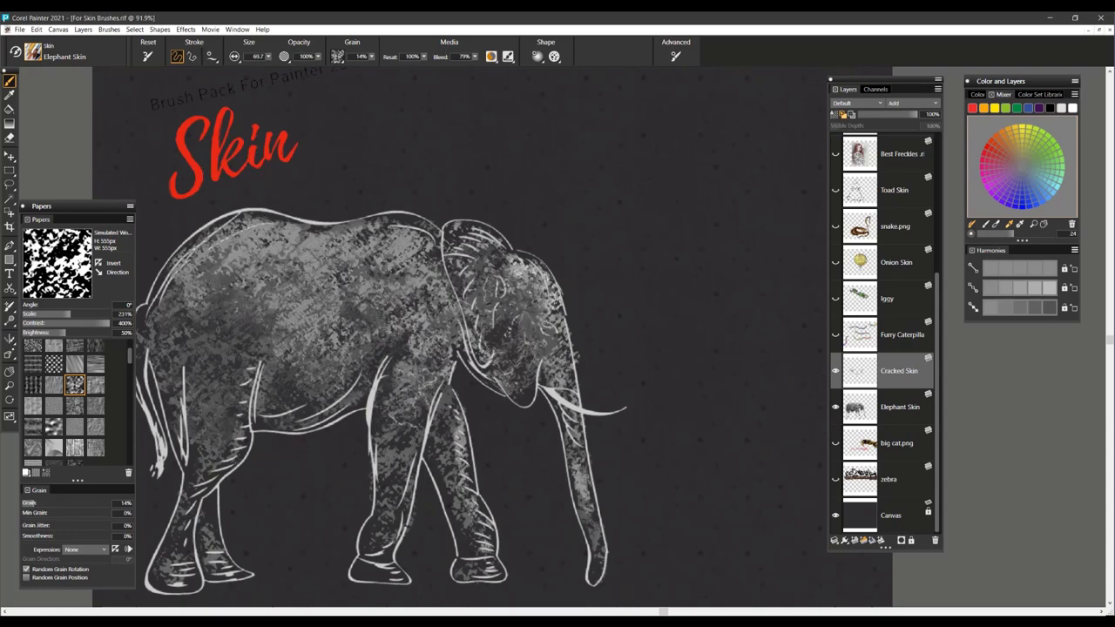
left_click(294, 398, "alt")
mouse_move(324, 308)
left_mouse_down()
mouse_move(309, 321)
mouse_move(357, 307)
mouse_move(332, 273)
mouse_move(362, 290)
mouse_move(384, 278)
left_mouse_up()
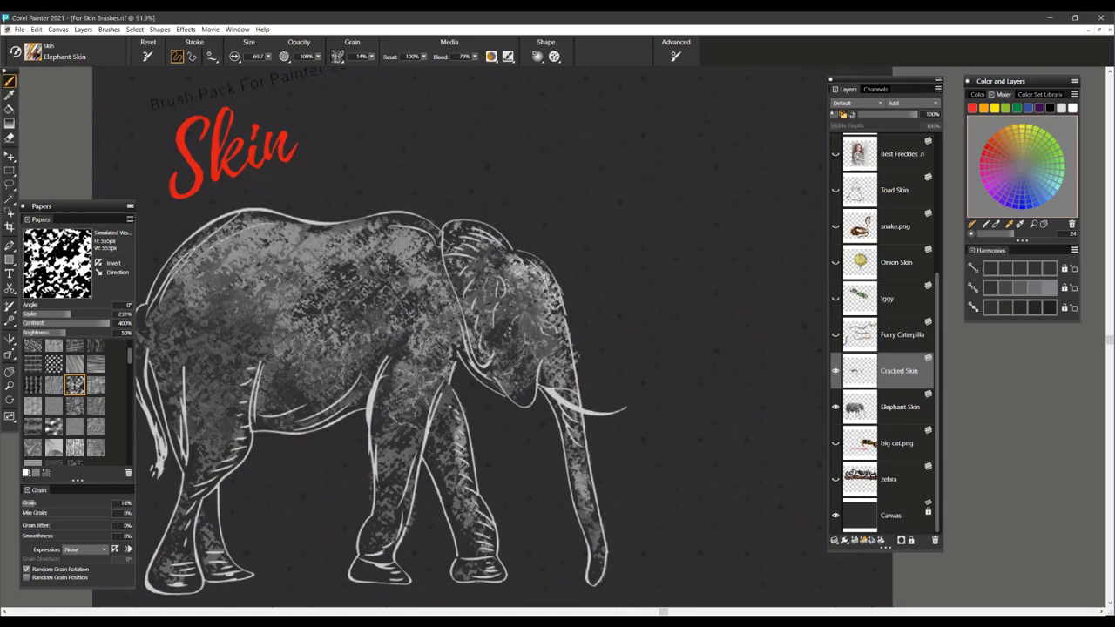
left_click_drag(284, 286, 336, 254)
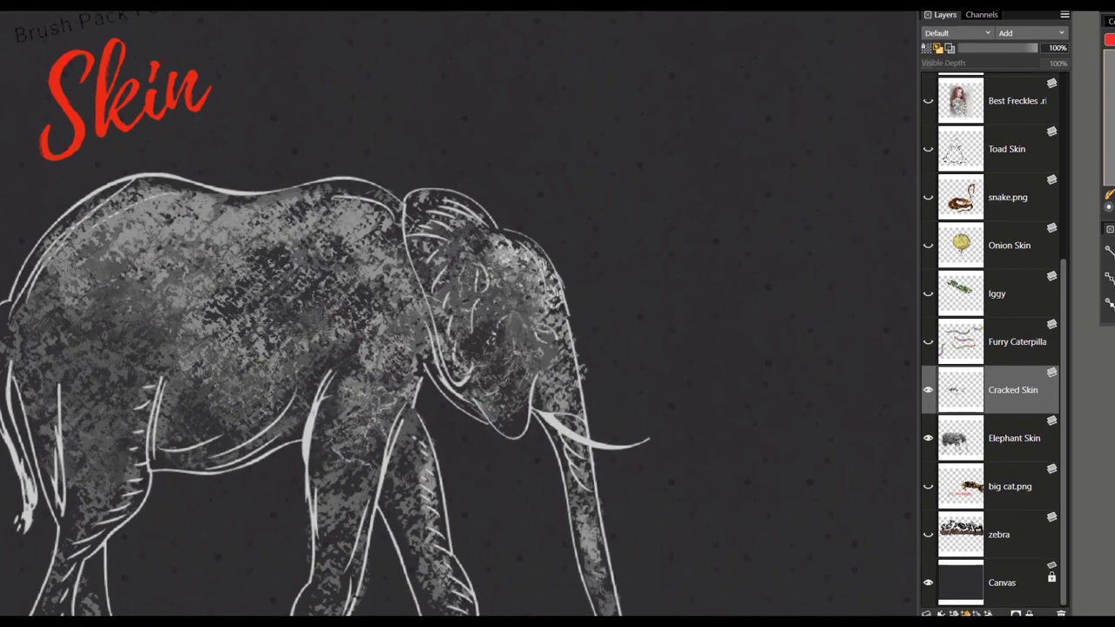
Paint fine cracks and light grey highlights across the elephant's torso and flank on the Cracked Skin layer
mouse_move(280, 259)
left_mouse_down()
mouse_move(352, 247)
mouse_move(365, 263)
left_mouse_up()
left_click_drag(453, 290, 474, 298)
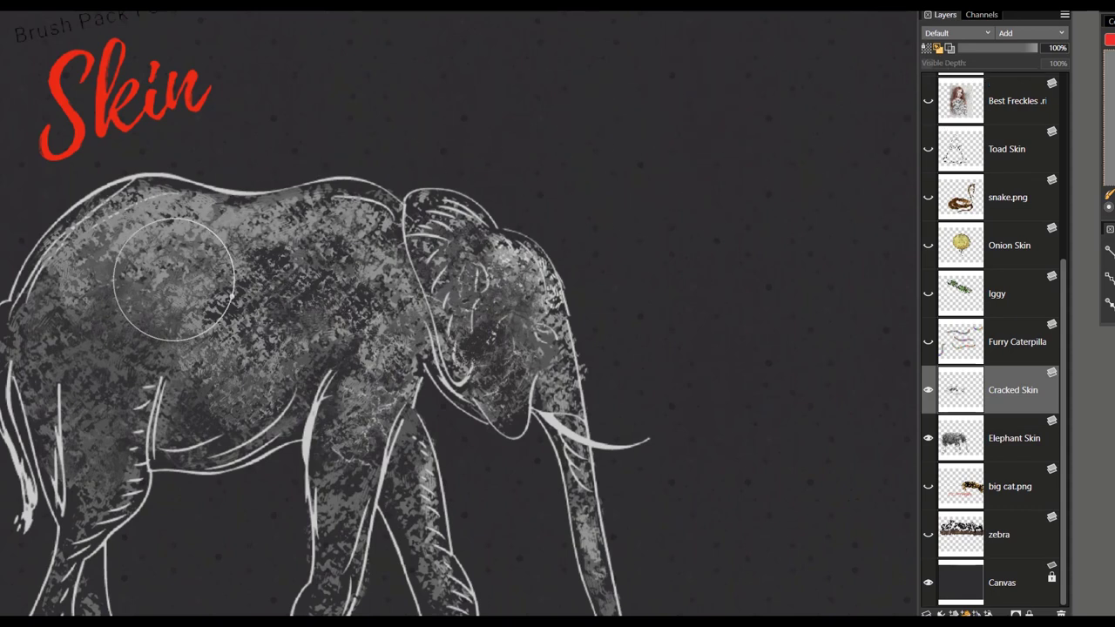
left_click(121, 300)
mouse_move(131, 309)
left_mouse_down()
mouse_move(218, 369)
mouse_move(269, 339)
mouse_move(231, 347)
mouse_move(131, 292)
left_mouse_up()
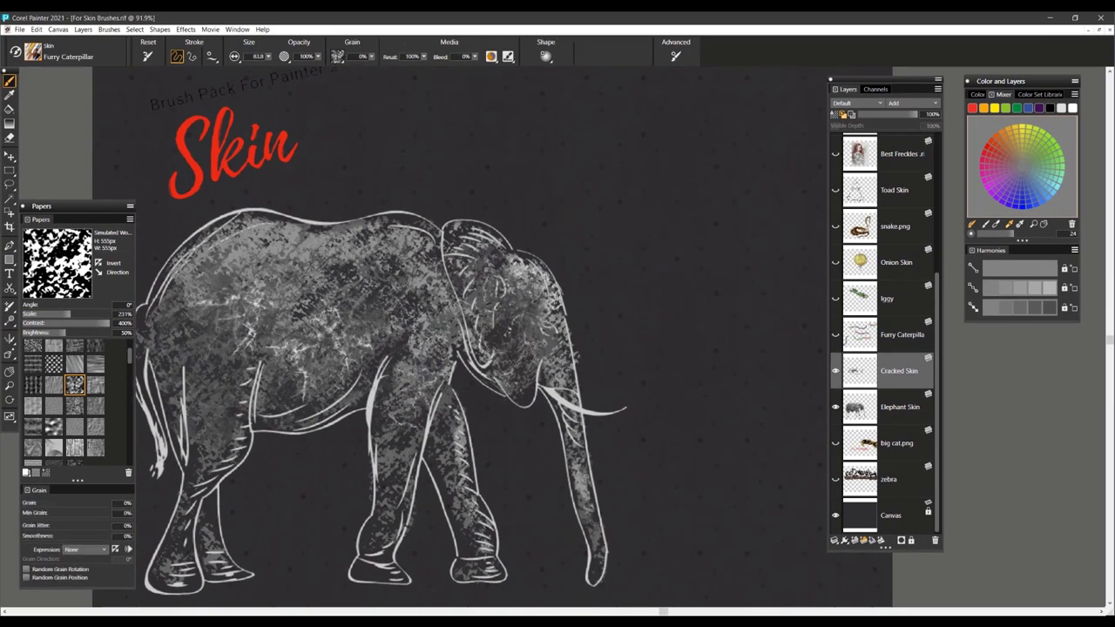
Hide the Cracked Skin and Elephant Skin layers, and show only the Furry Caterpillar artwork over the canvas
left_click(835, 371)
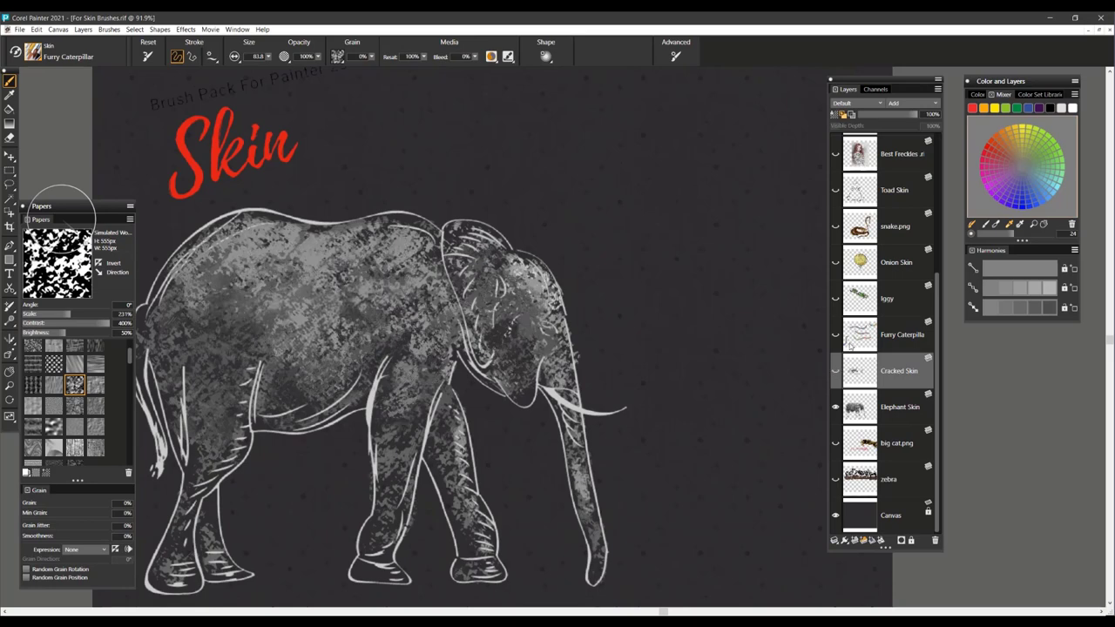
left_click(835, 334)
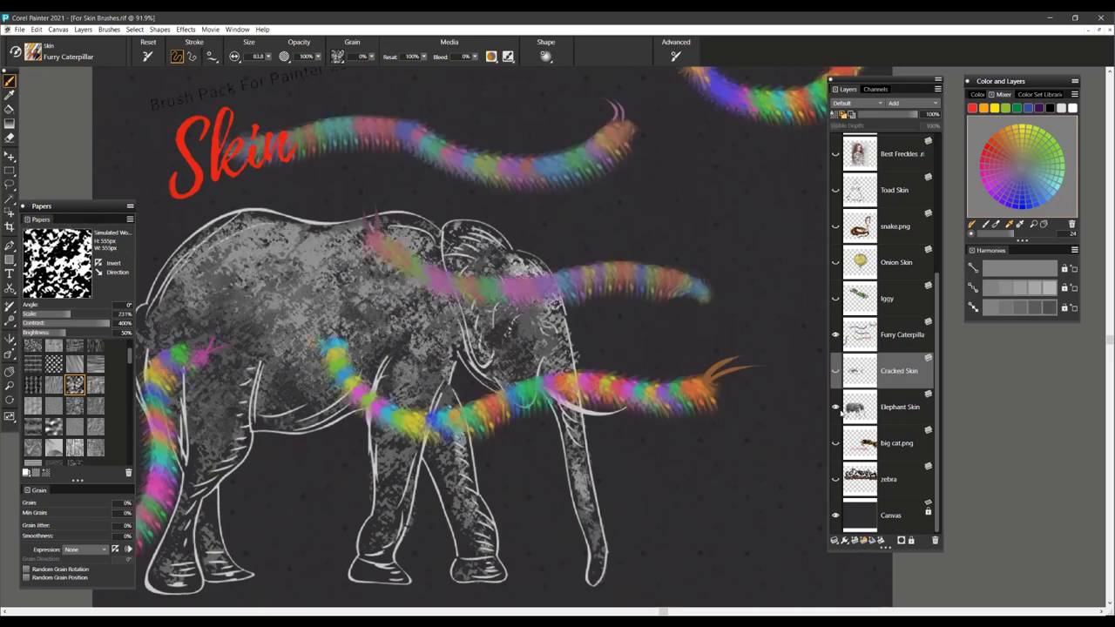
left_click(835, 406)
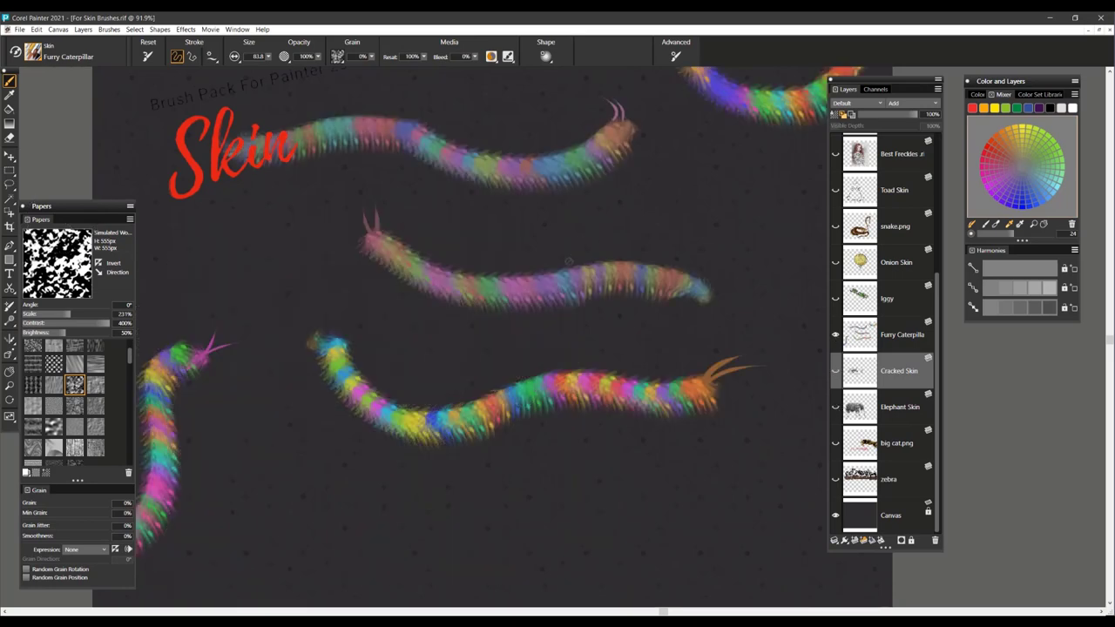
scroll(547, 285, "down", 3)
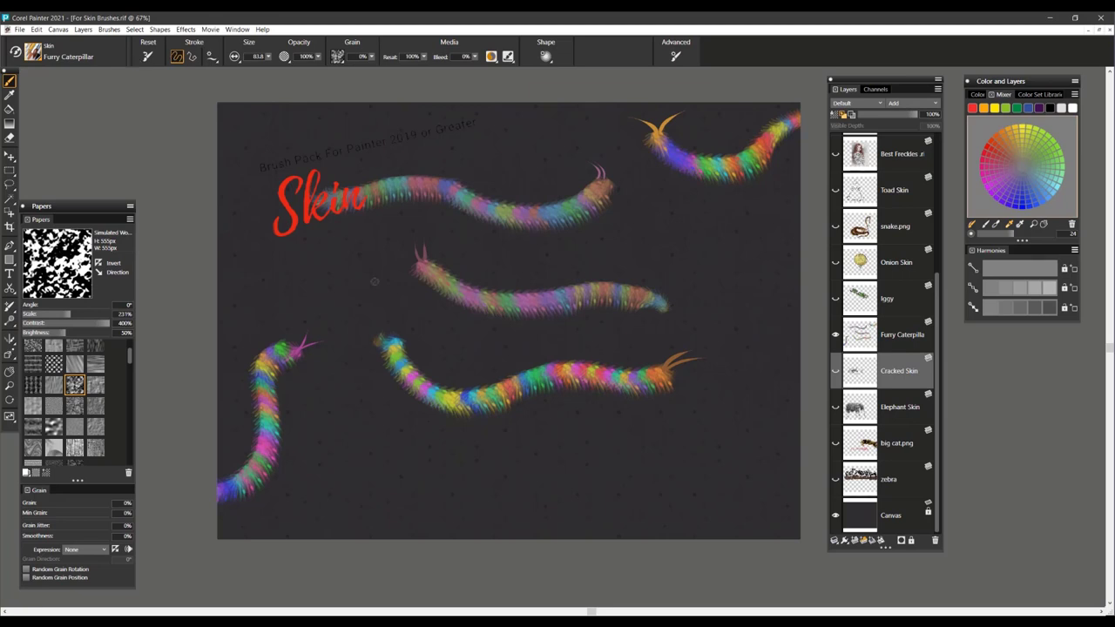
Select the Furry Caterpillar layer, pick an orange-red colour, and paint four multicoloured caterpillars in the empty areas around the existing ones
left_click(909, 342)
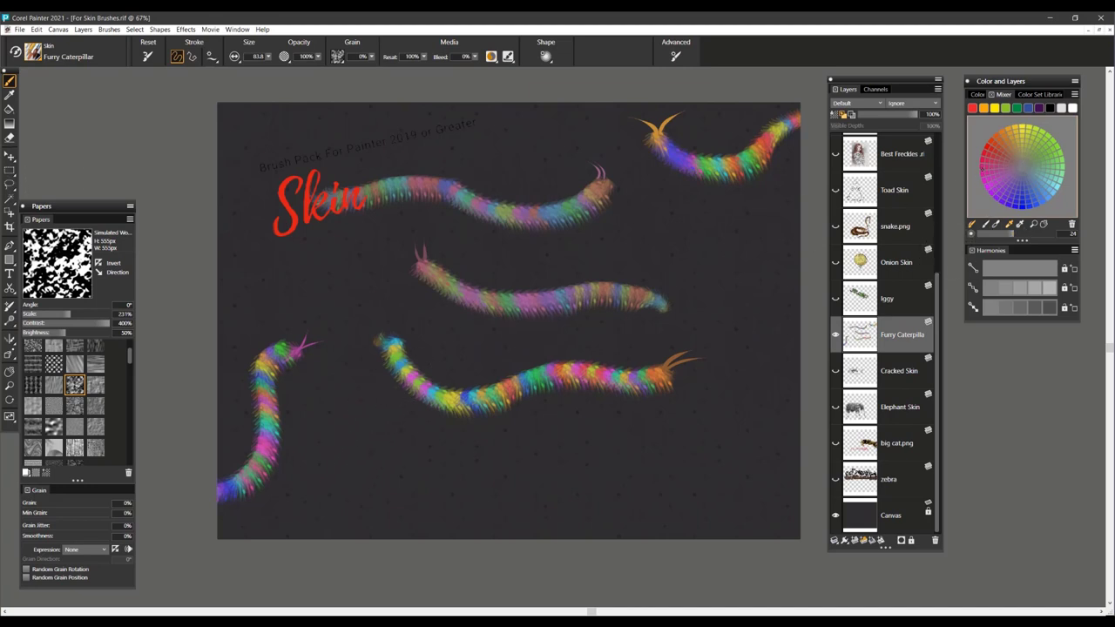
left_click(1023, 194)
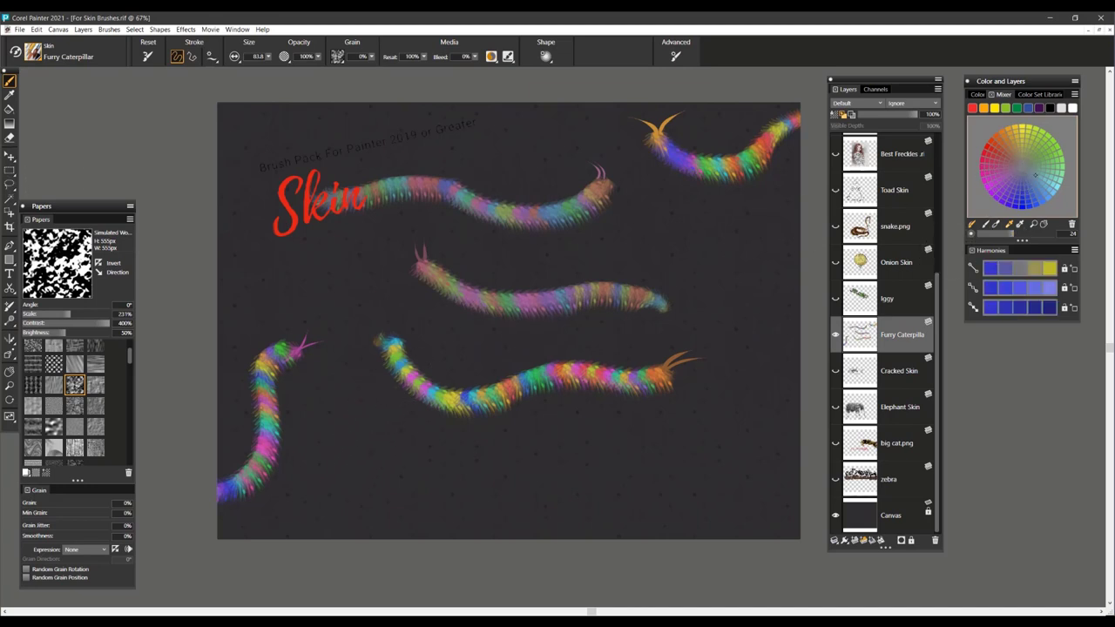
left_click_drag(1045, 156, 1000, 148)
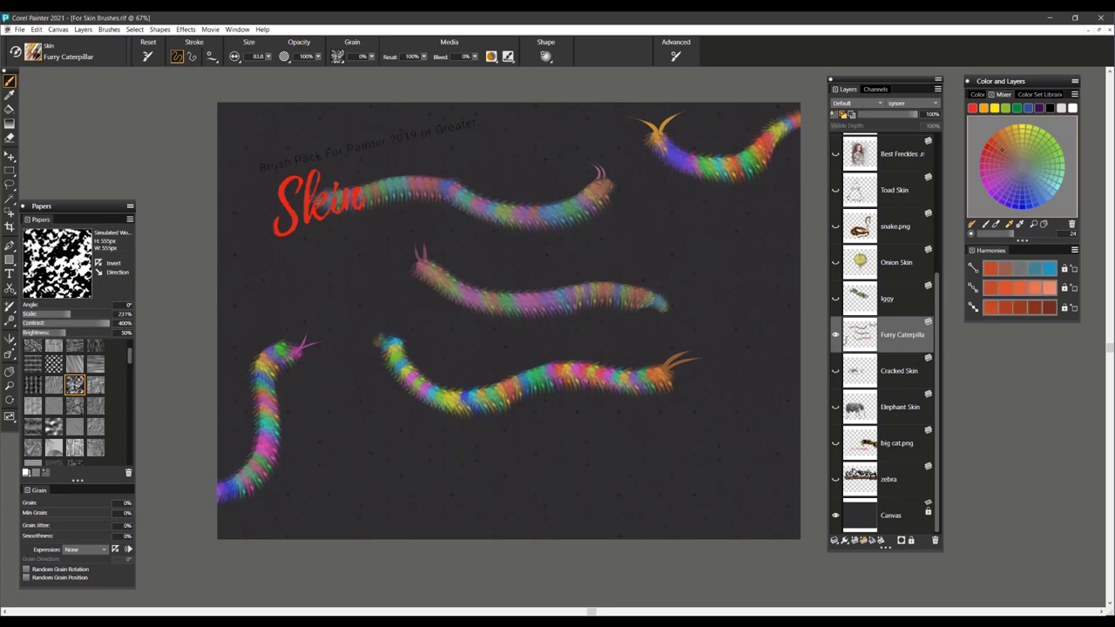
mouse_move(361, 492)
left_mouse_down()
mouse_move(433, 465)
mouse_move(514, 470)
mouse_move(653, 438)
left_mouse_up()
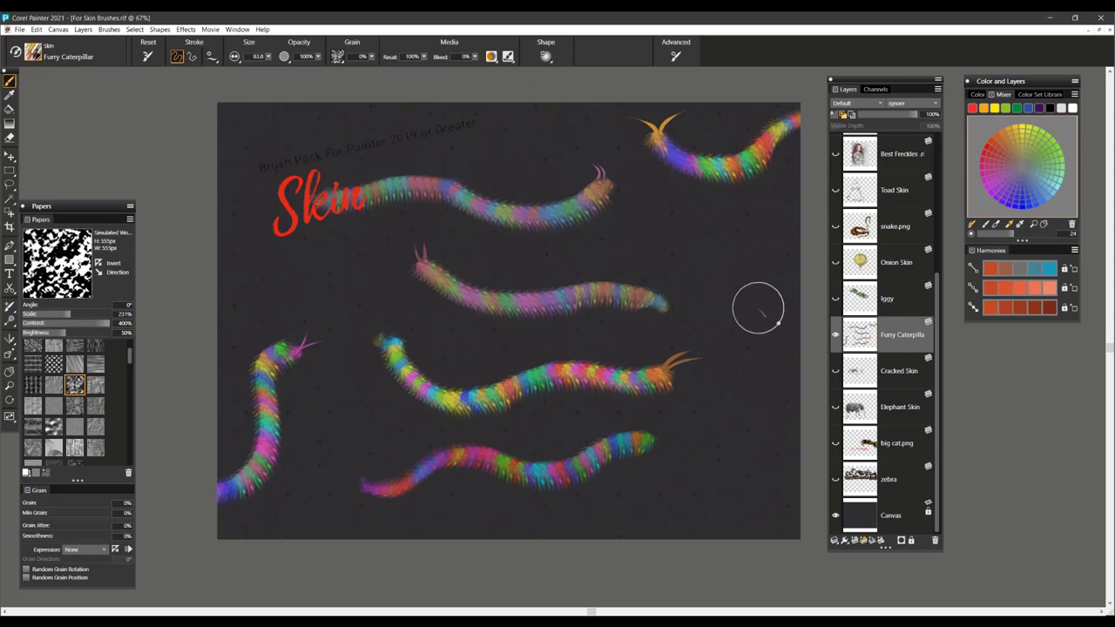
mouse_move(762, 248)
left_mouse_down()
mouse_move(727, 300)
mouse_move(771, 379)
mouse_move(696, 460)
mouse_move(718, 422)
left_mouse_up()
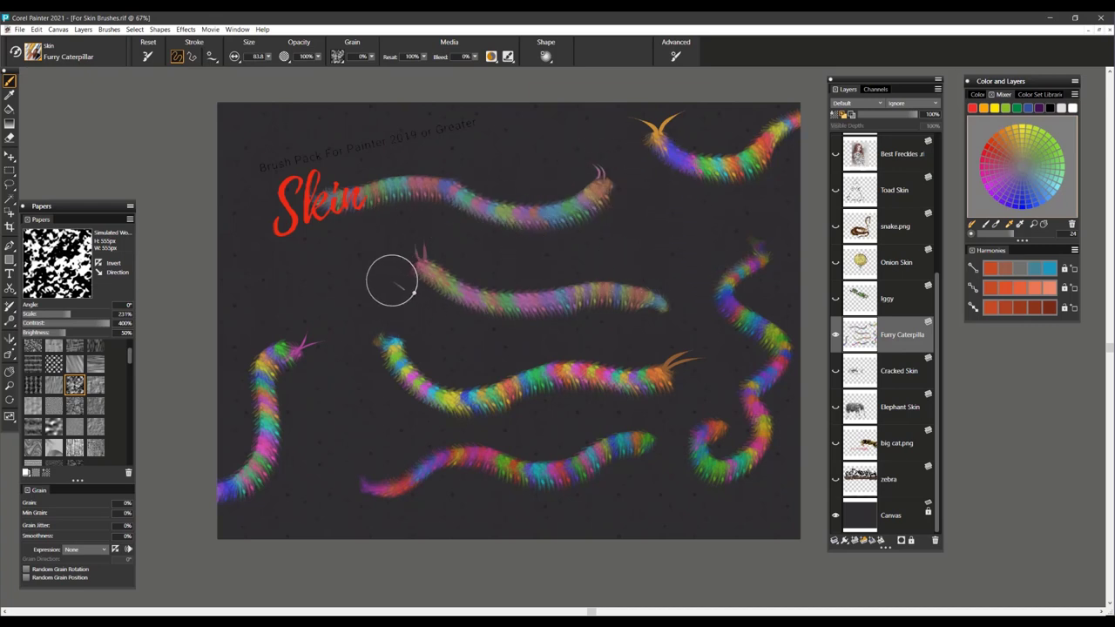
left_click_drag(273, 281, 334, 273)
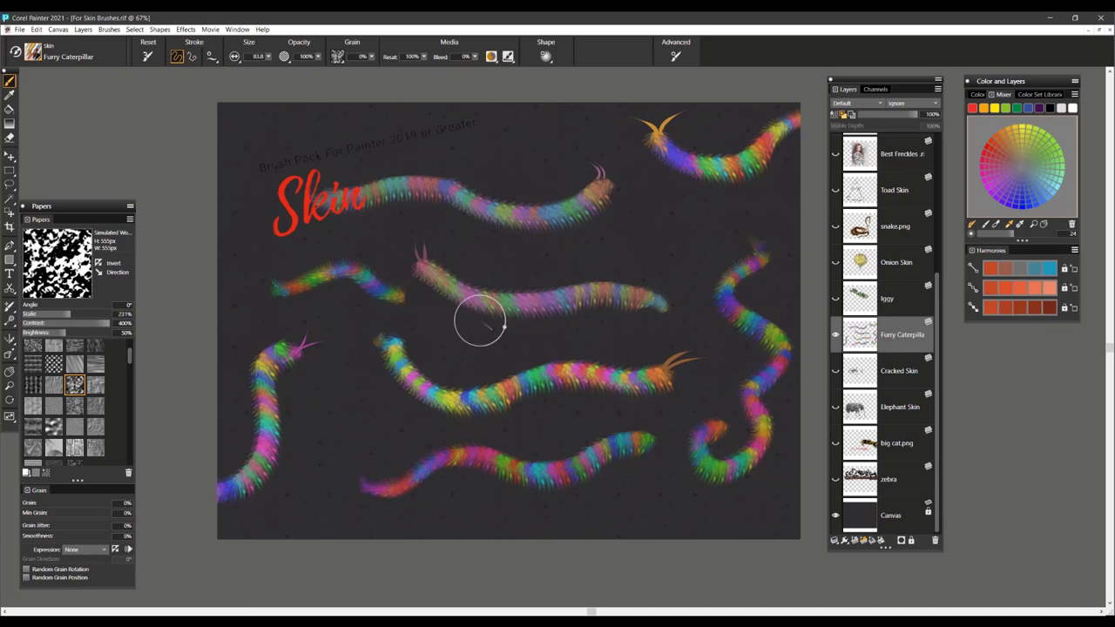
mouse_move(533, 263)
left_mouse_down()
mouse_move(697, 214)
mouse_move(723, 223)
left_mouse_up()
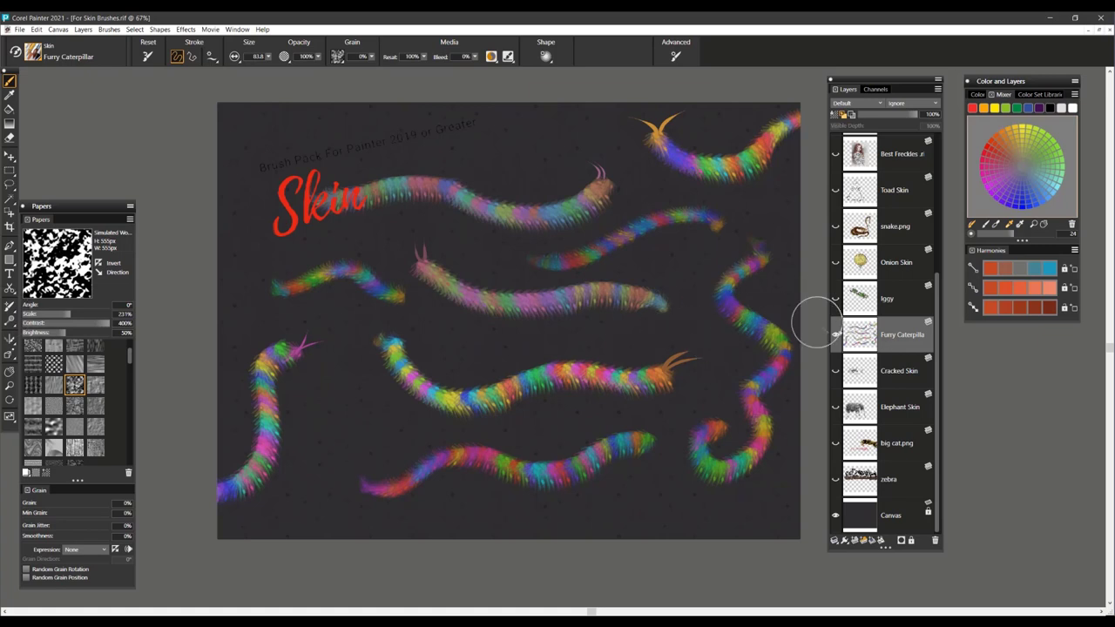
Clear all artwork from the Furry Caterpillar layer, and paint one large curved caterpillar across it at brush size 256.6
key("ctrl+a")
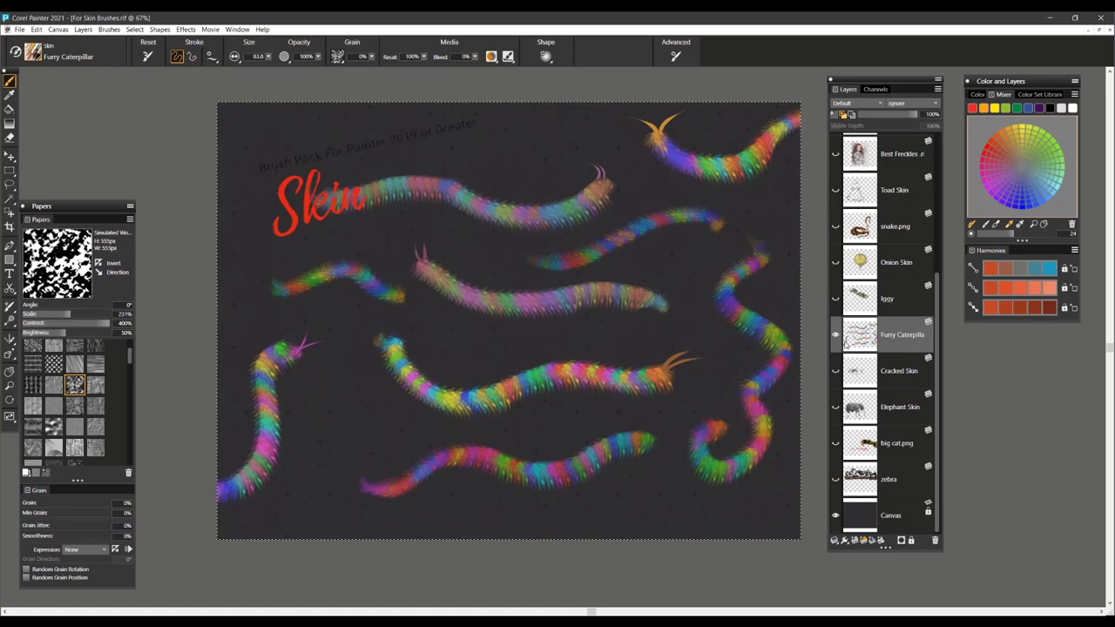
key("Delete")
left_click_drag(418, 340, 471, 287)
mouse_move(292, 339)
left_mouse_down()
mouse_move(383, 352)
mouse_move(513, 248)
mouse_move(688, 288)
mouse_move(423, 376)
left_mouse_up()
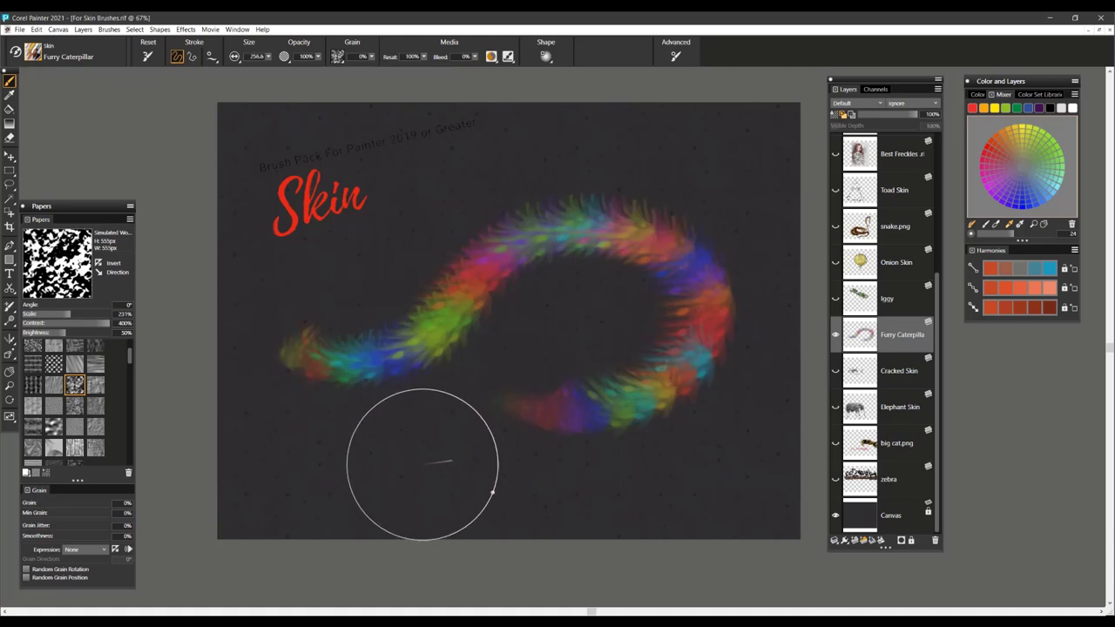
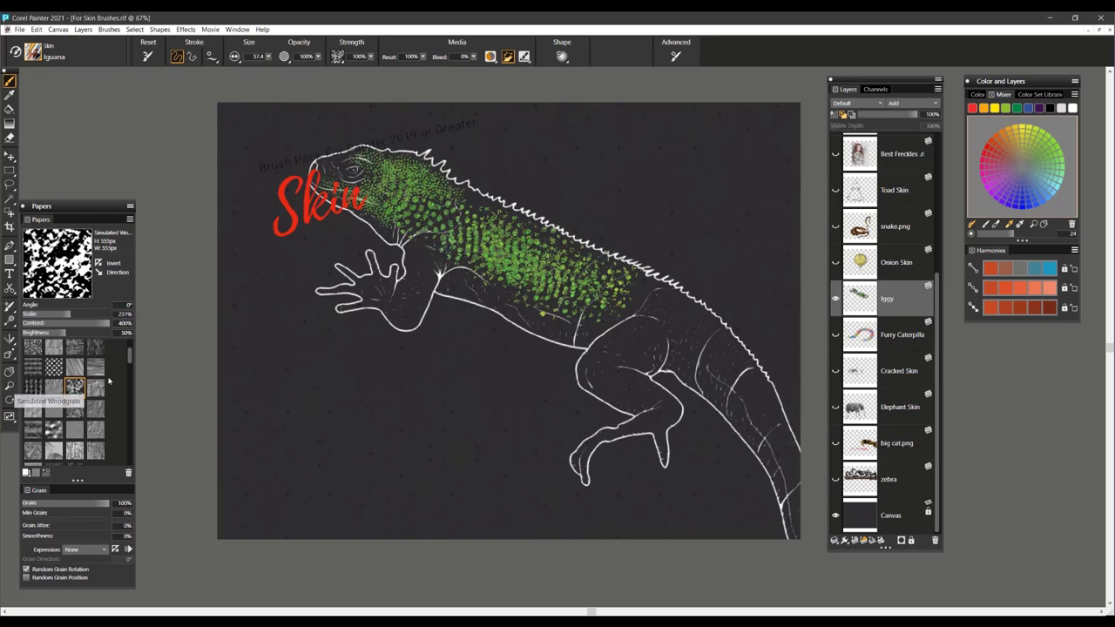
Choose the Fine Dots paper, and paint orange and yellow-green scales on the iguana's neck and upper foreleg with the Iguana brush
left_click(54, 367)
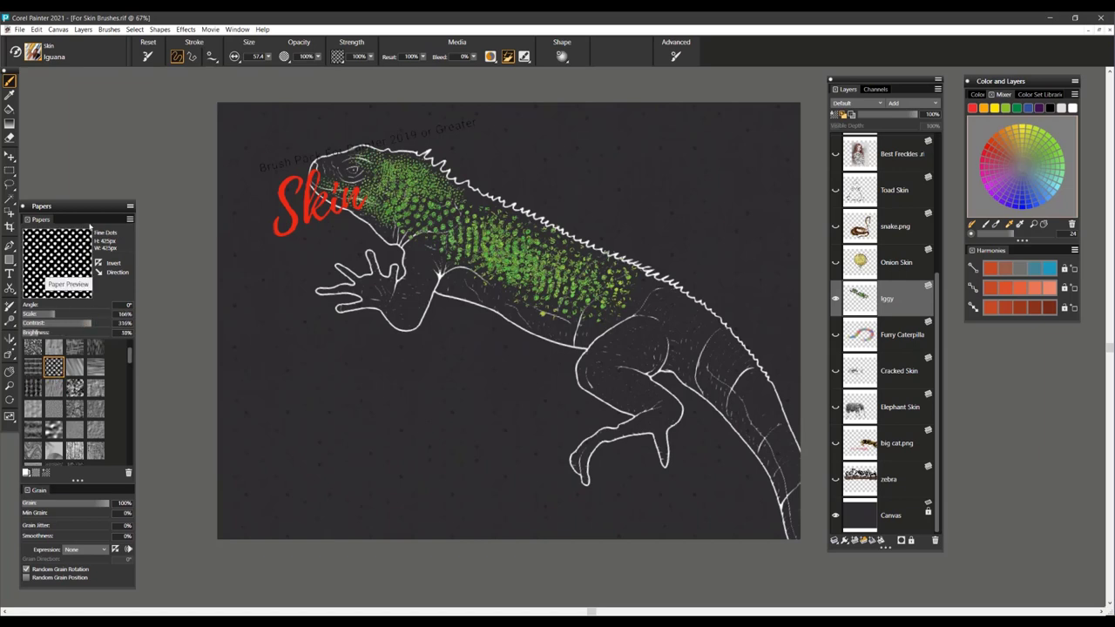
left_click_drag(61, 206, 83, 190)
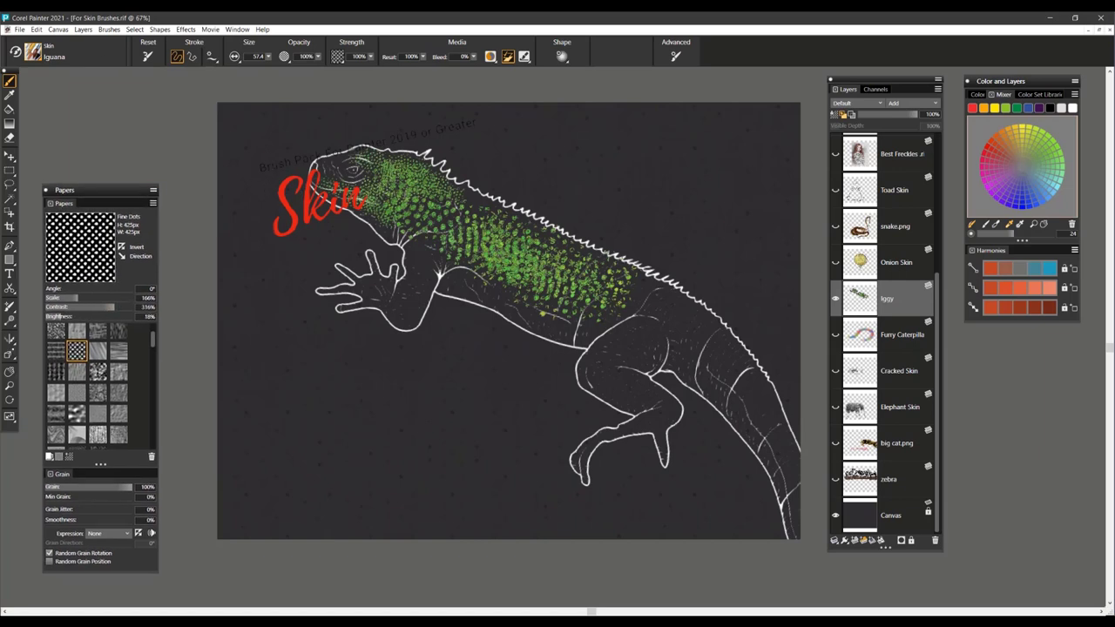
left_click_drag(427, 187, 480, 218)
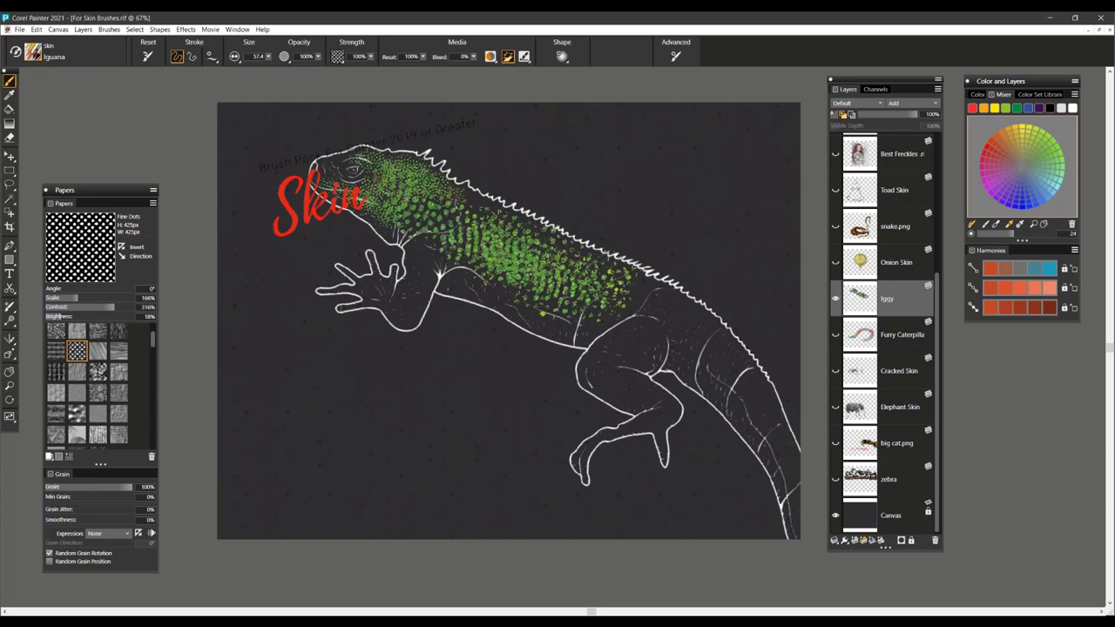
left_click(1048, 141)
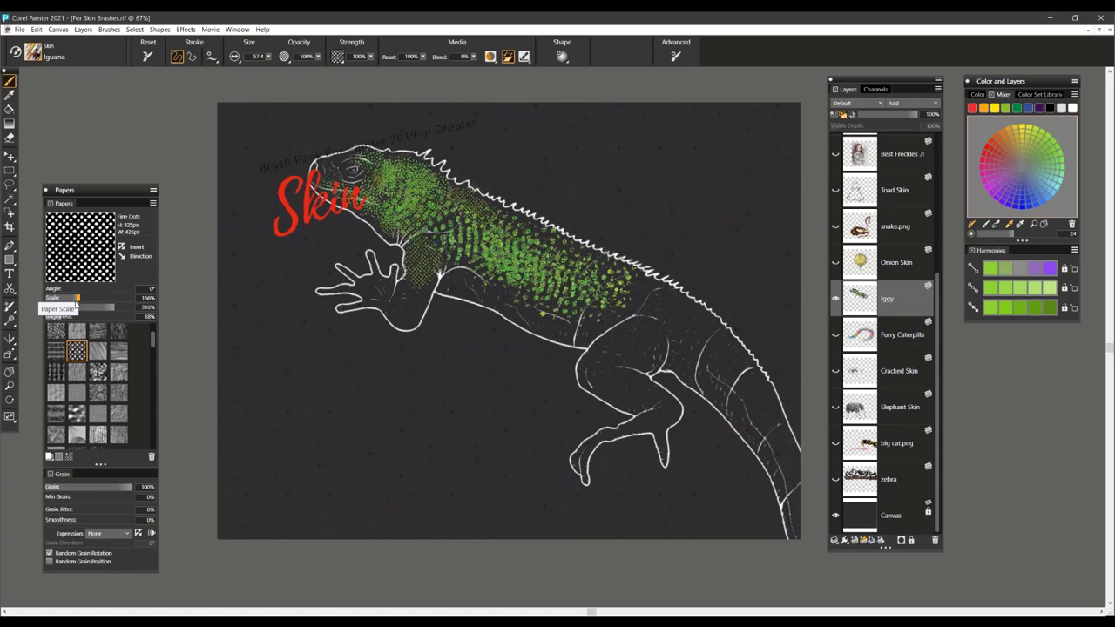
Paint fine scales on the iguana's head and foreleg at 117% paper scale, and larger ones on its thigh at 274%
left_click_drag(76, 302, 68, 300)
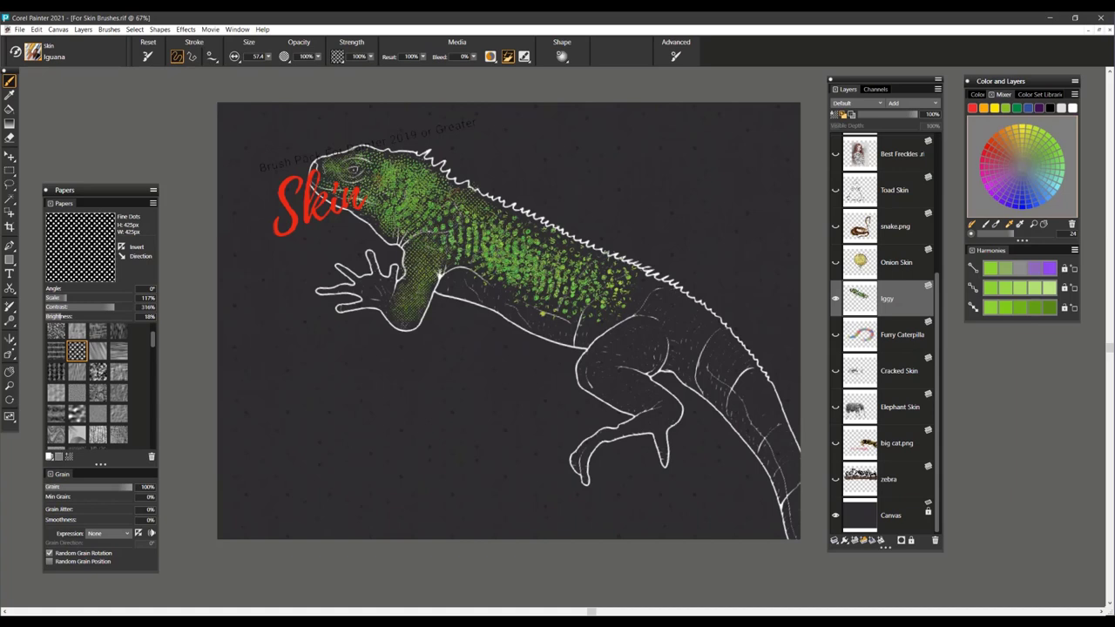
left_click_drag(65, 298, 103, 298)
mouse_move(629, 345)
left_mouse_down()
mouse_move(645, 348)
mouse_move(671, 309)
left_mouse_up()
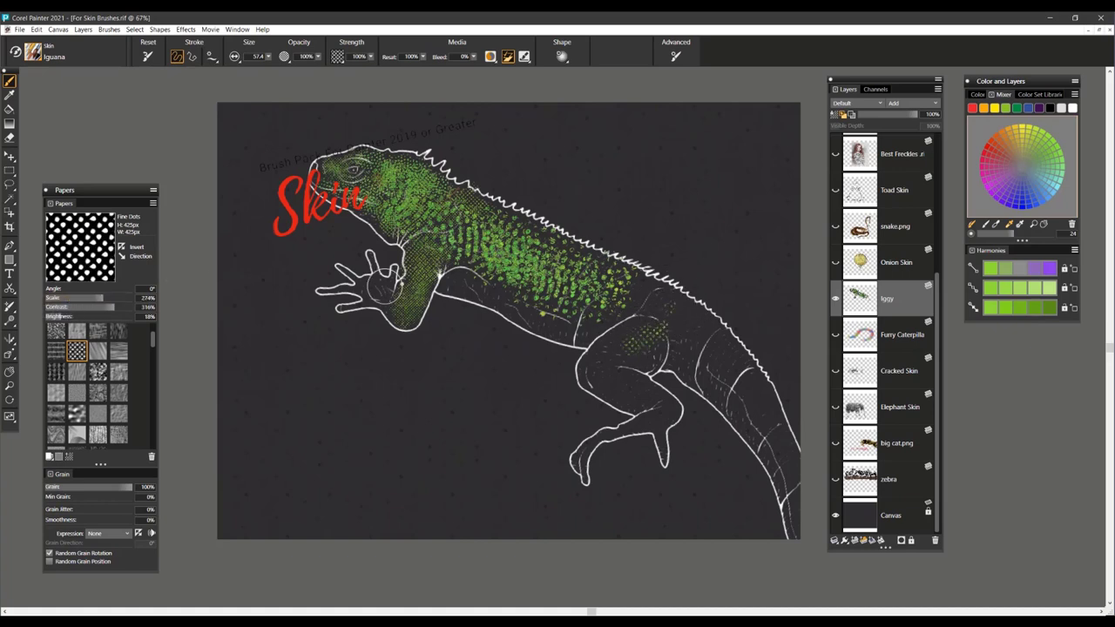
Set the paper scale to 332%, and paint larger yellow-green scales over the iguana's hip, rear flank and tail base
left_click_drag(103, 298, 122, 298)
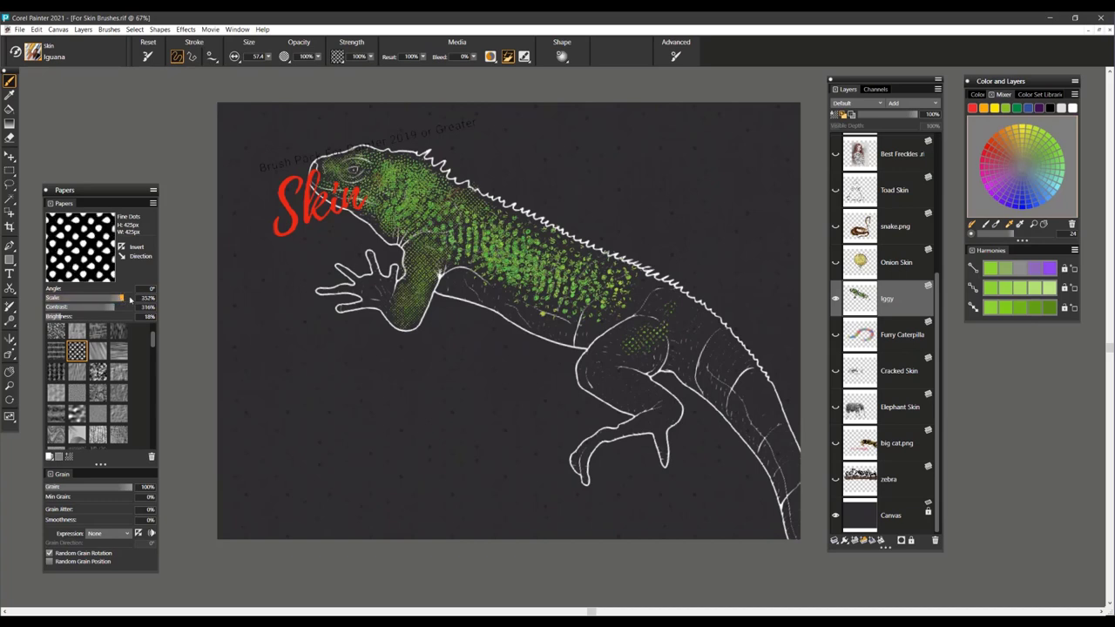
left_click_drag(684, 323, 728, 303)
mouse_move(640, 336)
left_mouse_down()
mouse_move(666, 334)
mouse_move(626, 312)
mouse_move(675, 325)
mouse_move(671, 334)
mouse_move(558, 298)
left_mouse_up()
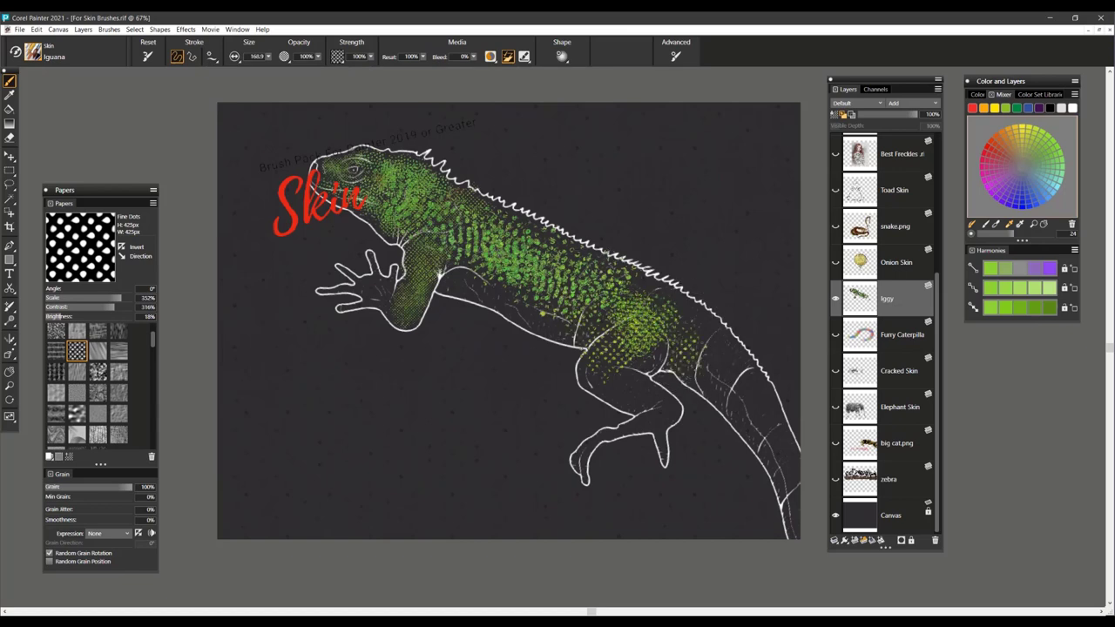
Paint magenta scales along the iguana's belly, reducing the paper scale to 229% for the area behind the foreleg
left_click(992, 172)
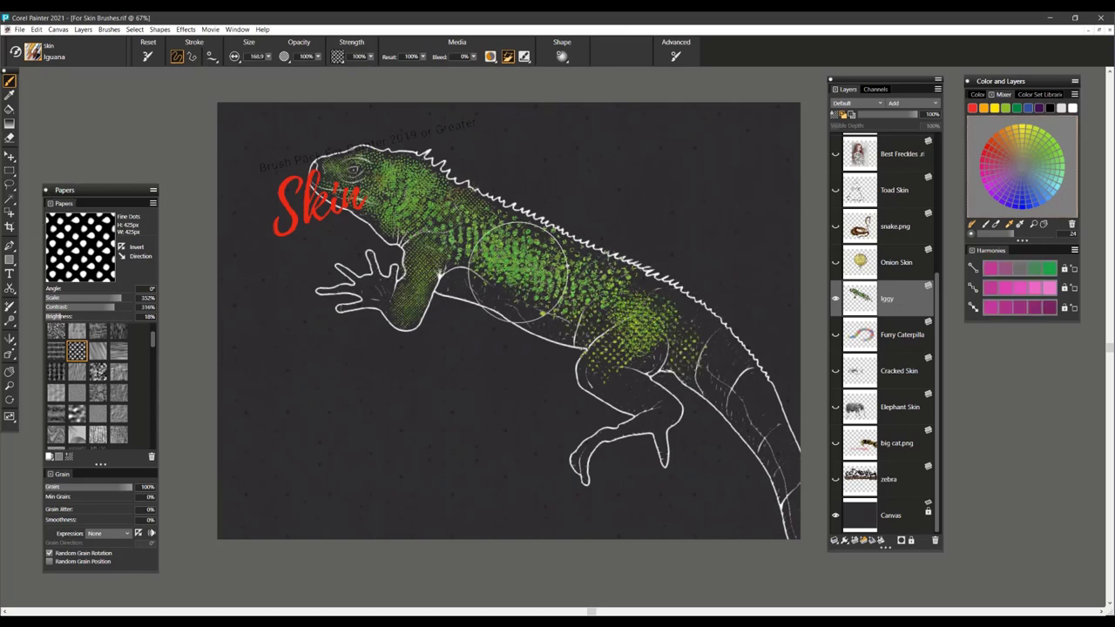
left_click_drag(535, 281, 557, 304)
mouse_move(507, 265)
left_mouse_down()
mouse_move(447, 226)
mouse_move(500, 268)
left_mouse_up()
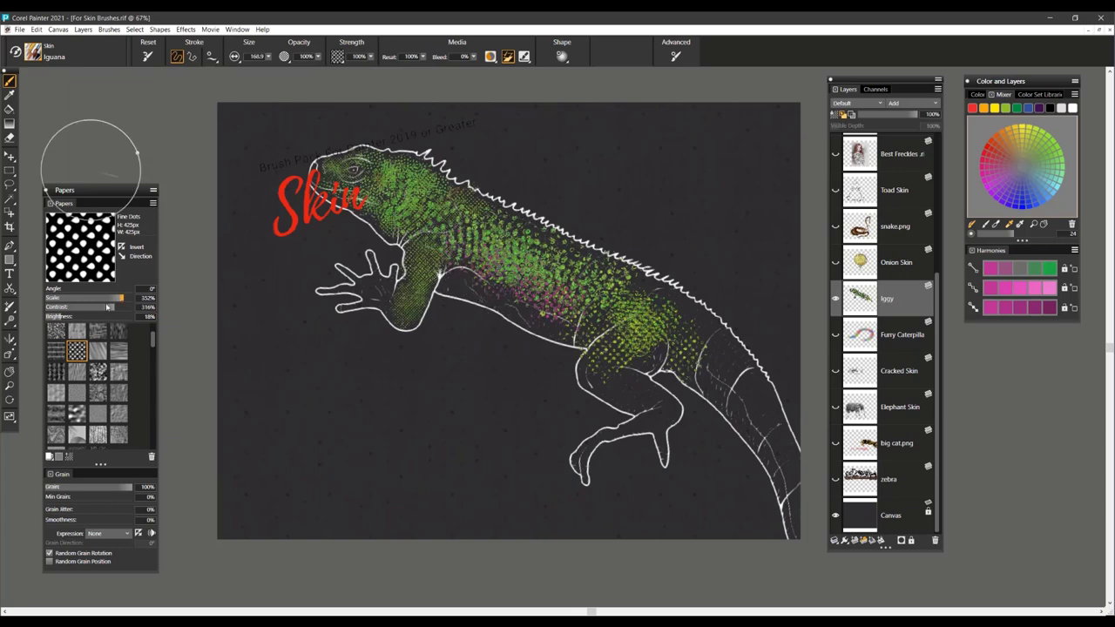
left_click_drag(104, 300, 92, 298)
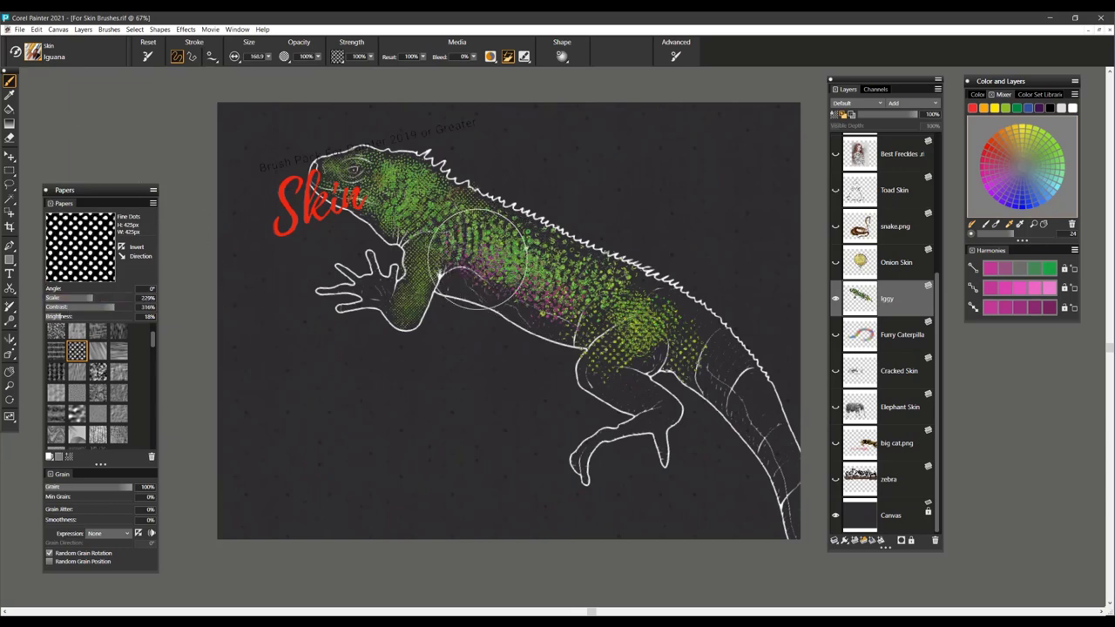
left_click_drag(518, 254, 491, 255)
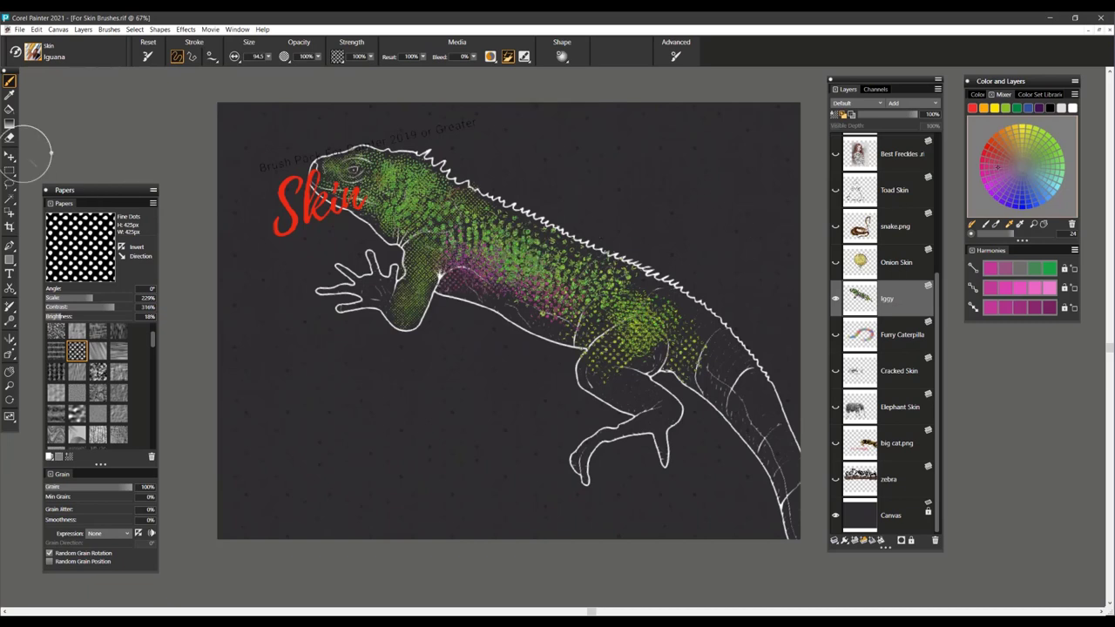
Pick red and add scales to the iguana's throat, shoulder, lower flank and thigh
left_click(990, 149)
mouse_move(449, 256)
left_mouse_down()
mouse_move(444, 264)
mouse_move(466, 207)
left_mouse_up()
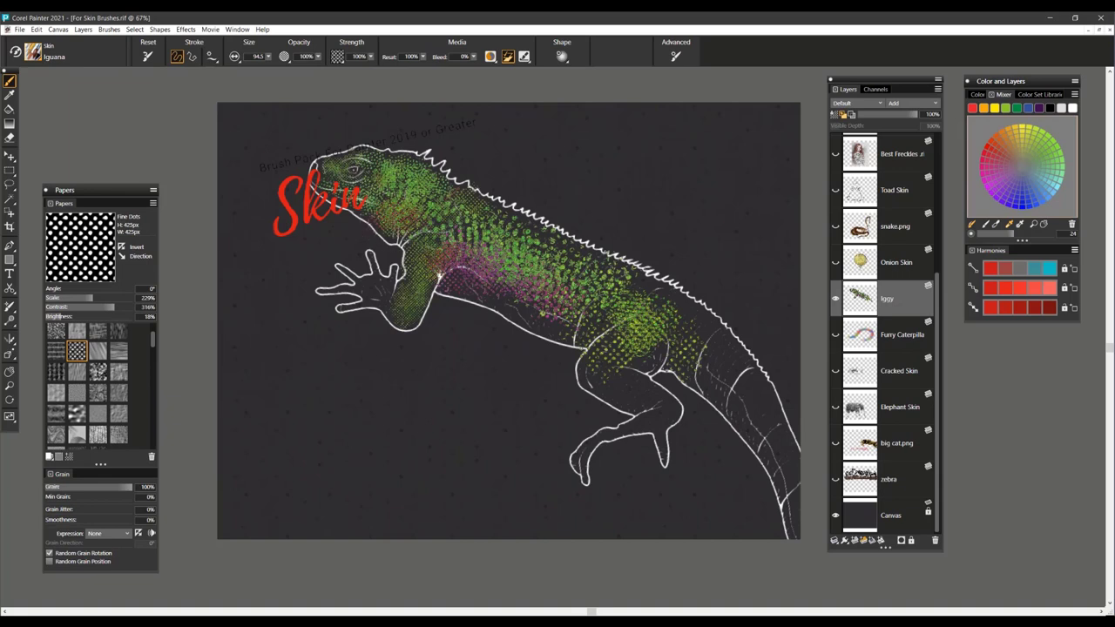
mouse_move(527, 266)
left_mouse_down()
mouse_move(613, 310)
mouse_move(620, 335)
left_mouse_up()
Paint three horizontal rows of red test scales in the empty area below the iguana
left_click_drag(376, 424, 551, 425)
left_click_drag(277, 390, 401, 391)
left_click_drag(294, 442, 552, 442)
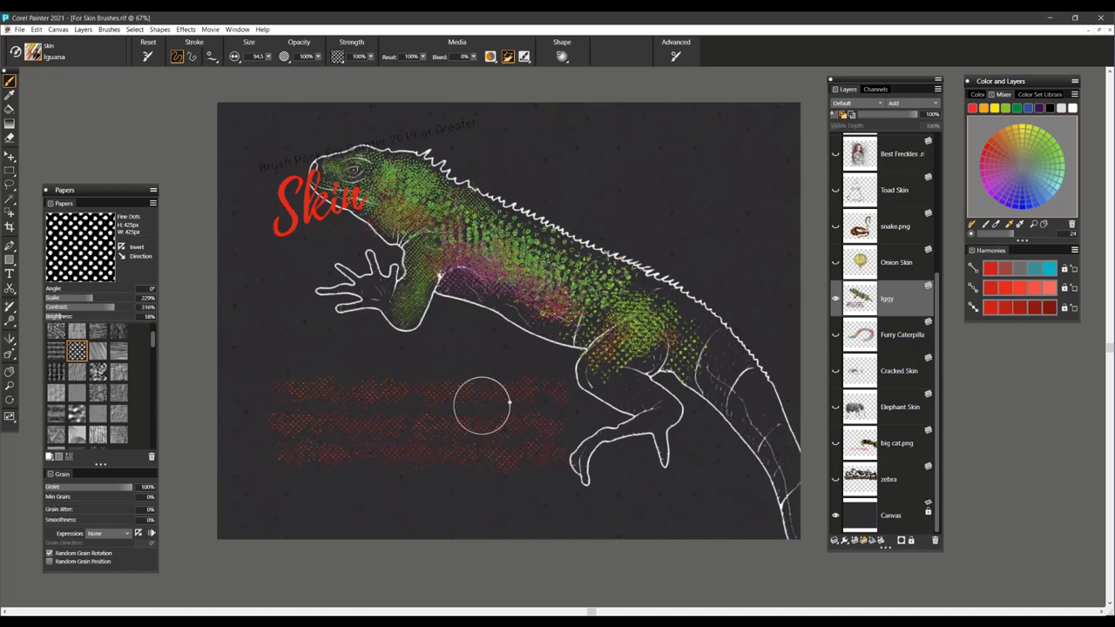
Hide the Iggy layer, switch to the Onion Skin brush, and show and select the Onion Skin layer
left_click(834, 297)
left_click(89, 243)
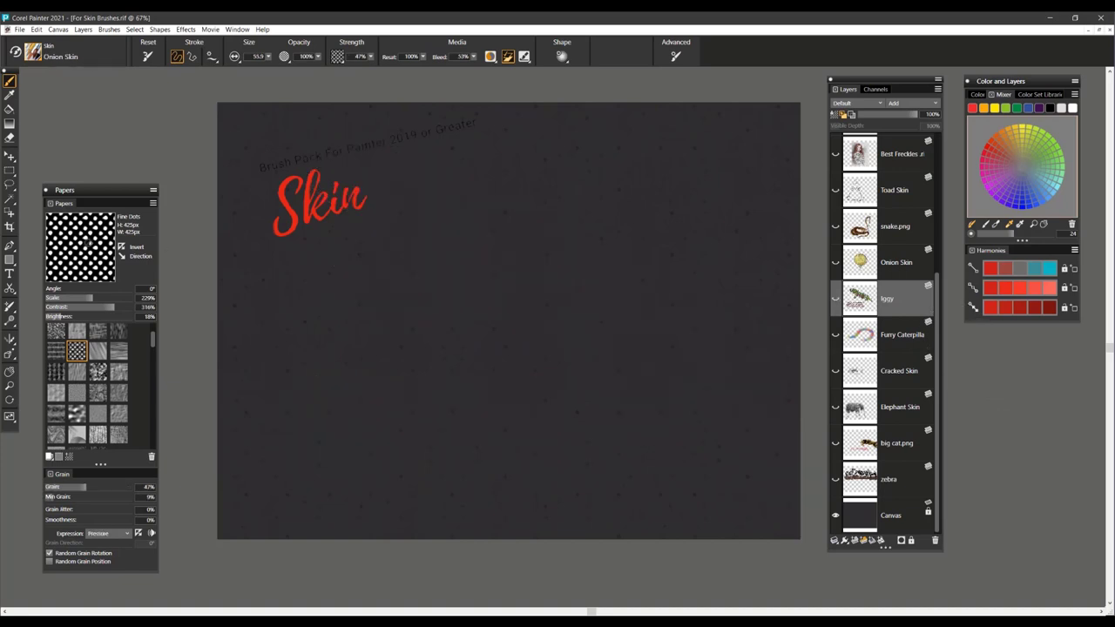
left_click(834, 262)
left_click(895, 263)
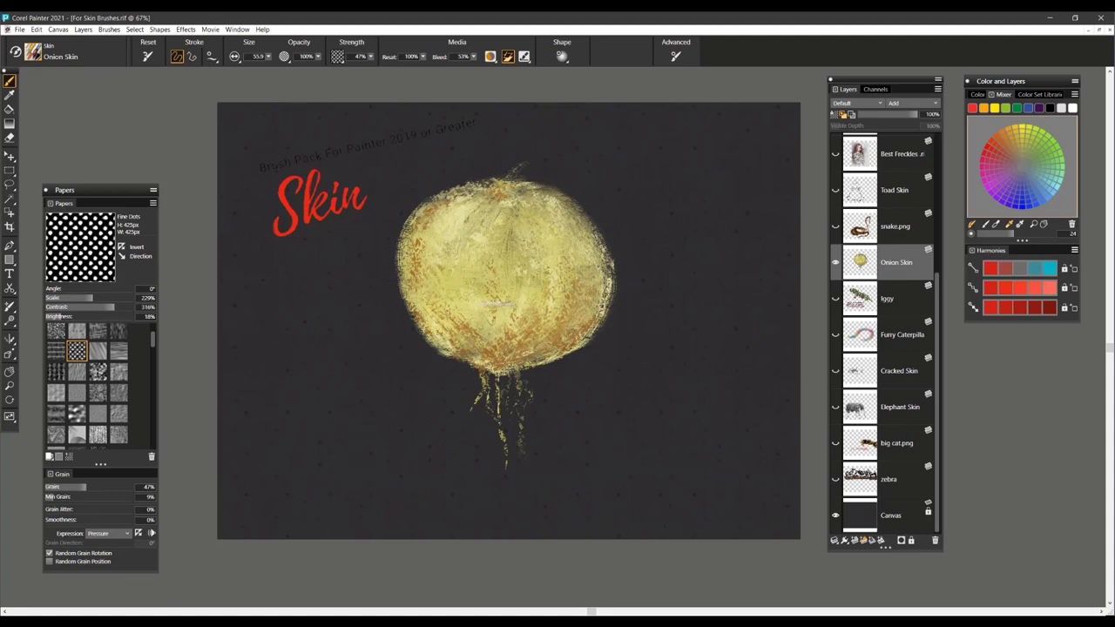
Review the Onion Skin brush's grain settings, and dab faint red dots on the upper part of the onion
left_click(147, 57)
left_click(338, 58)
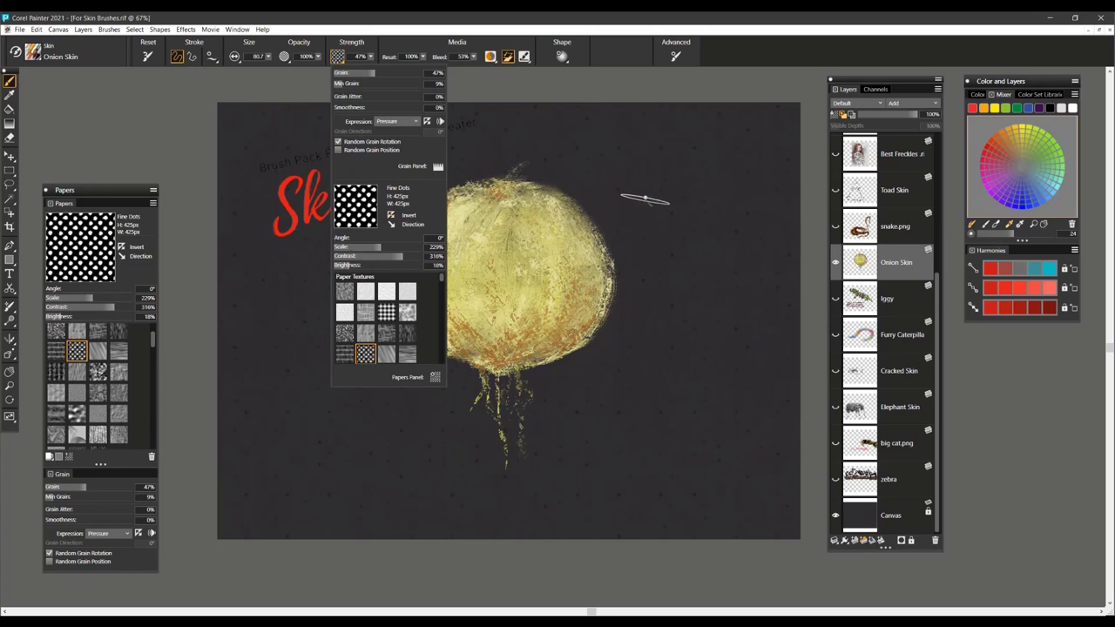
left_click(645, 199)
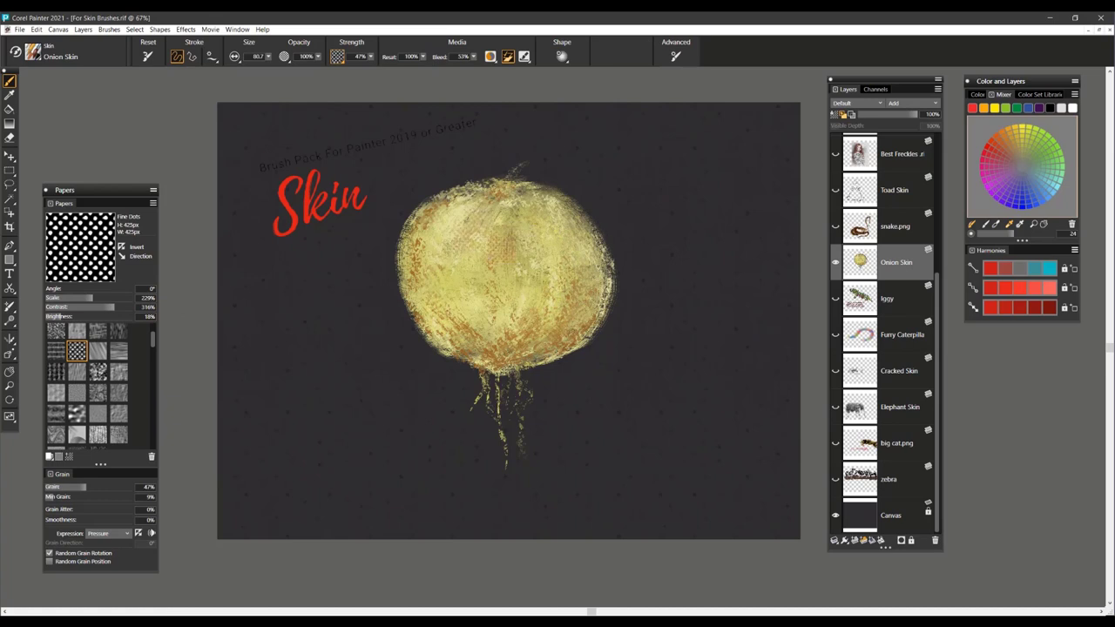
Sample yellow from the onion, and paint a wide dotted swatch beside its roots with the Onion Skin brush
left_click(483, 282, "alt")
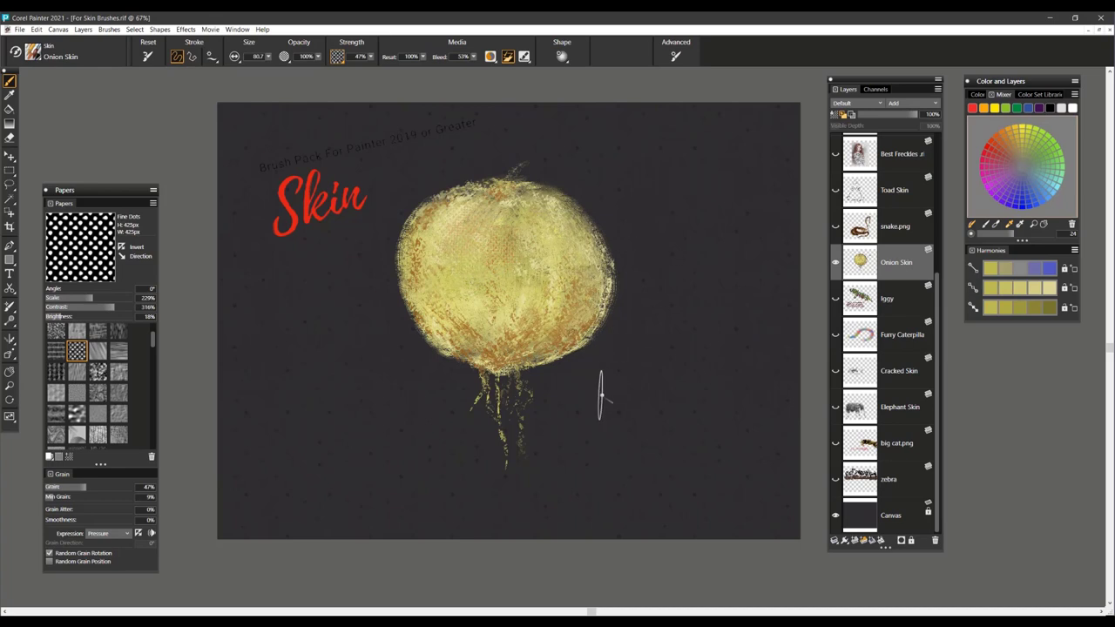
left_click_drag(568, 402, 773, 402)
left_click_drag(572, 425, 778, 430)
left_click_drag(581, 388, 759, 388)
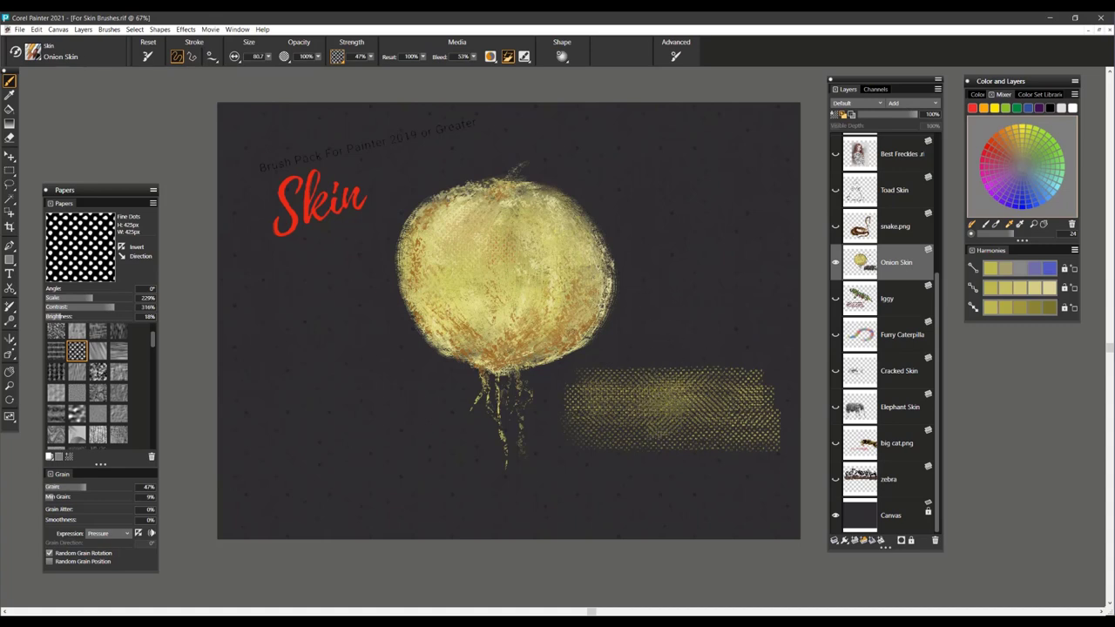
Blend blue and crimson strokes into and above the yellow test swatch
left_click(1025, 203)
mouse_move(683, 402)
left_mouse_down()
mouse_move(695, 418)
mouse_move(612, 381)
left_mouse_up()
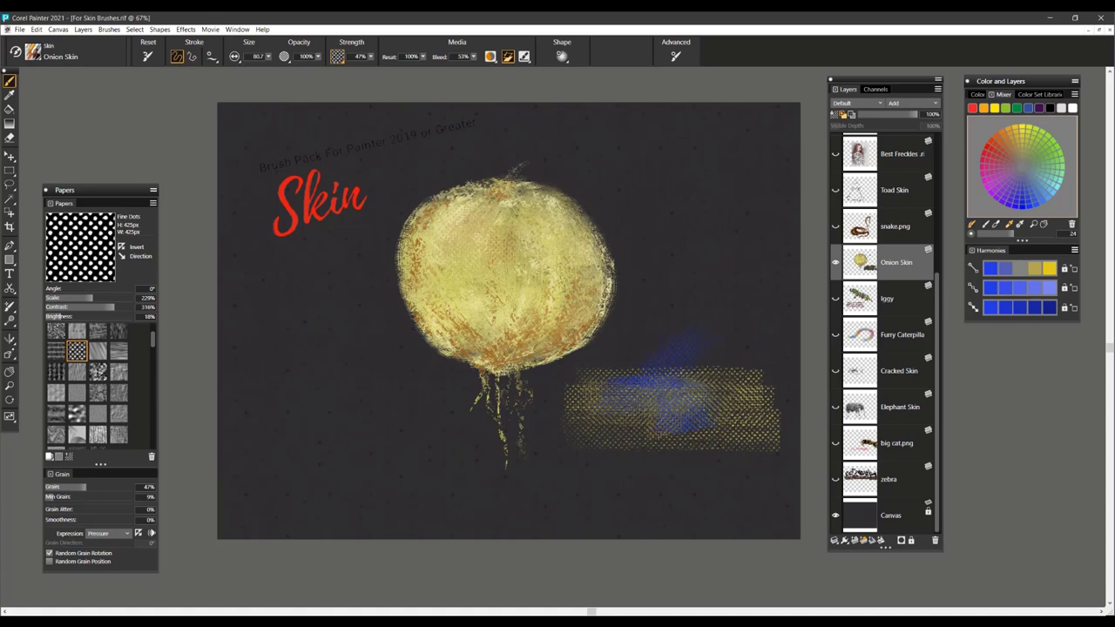
left_click(1022, 167)
left_click_drag(692, 334, 667, 364)
mouse_move(714, 304)
left_mouse_down()
mouse_move(654, 337)
mouse_move(620, 361)
left_mouse_up()
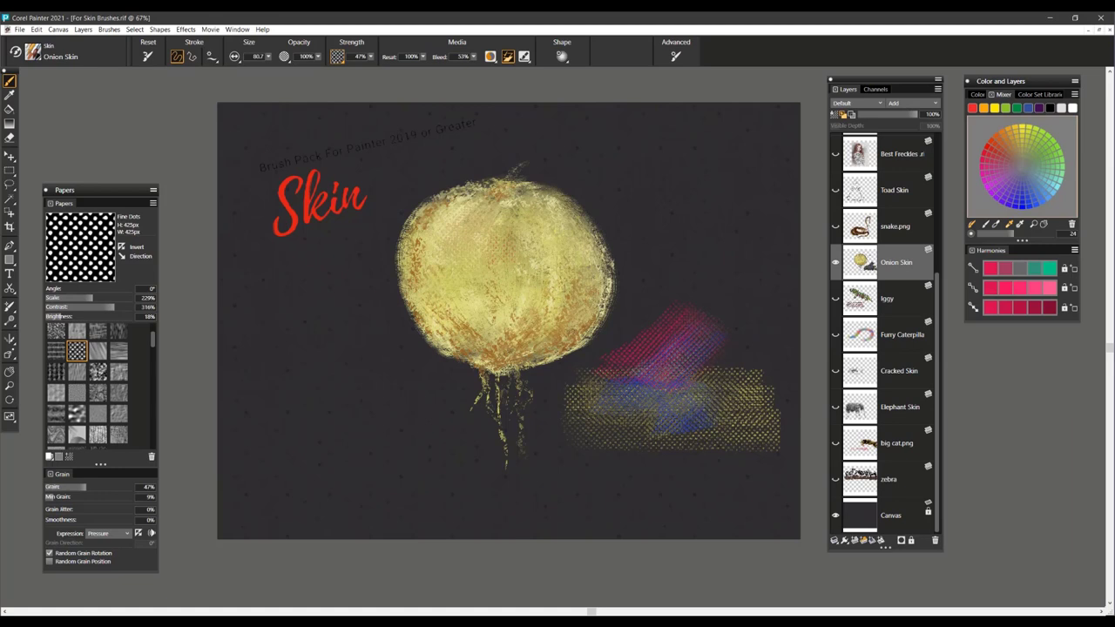
left_click_drag(717, 332, 625, 409)
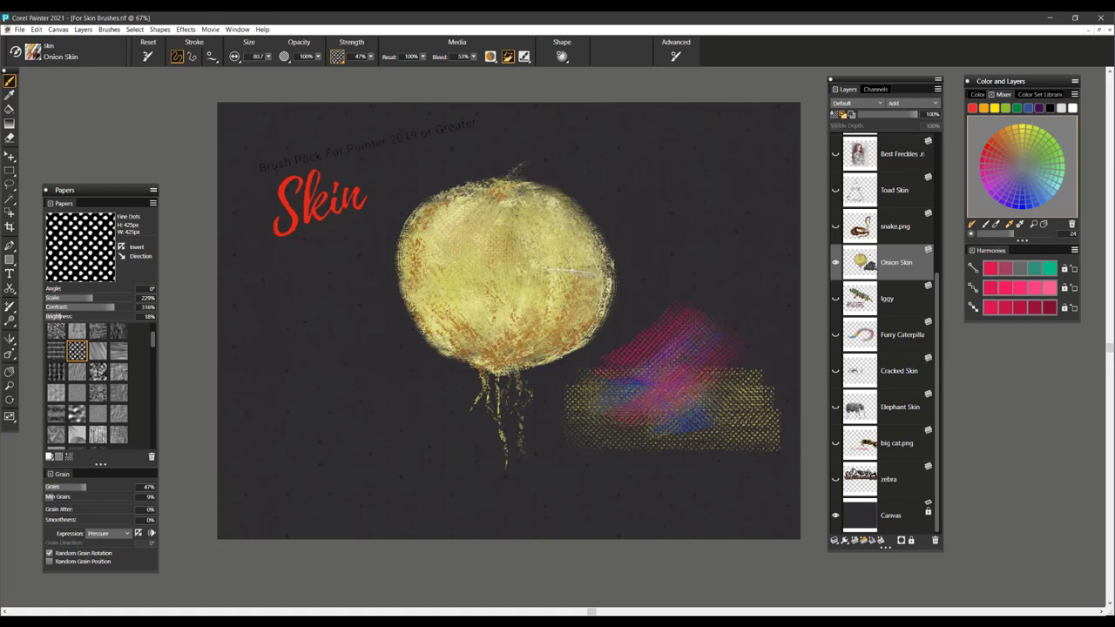
Paint crimson shading over the lower half and far side of the onion with the Onion Skin brush
left_click_drag(561, 295, 498, 348)
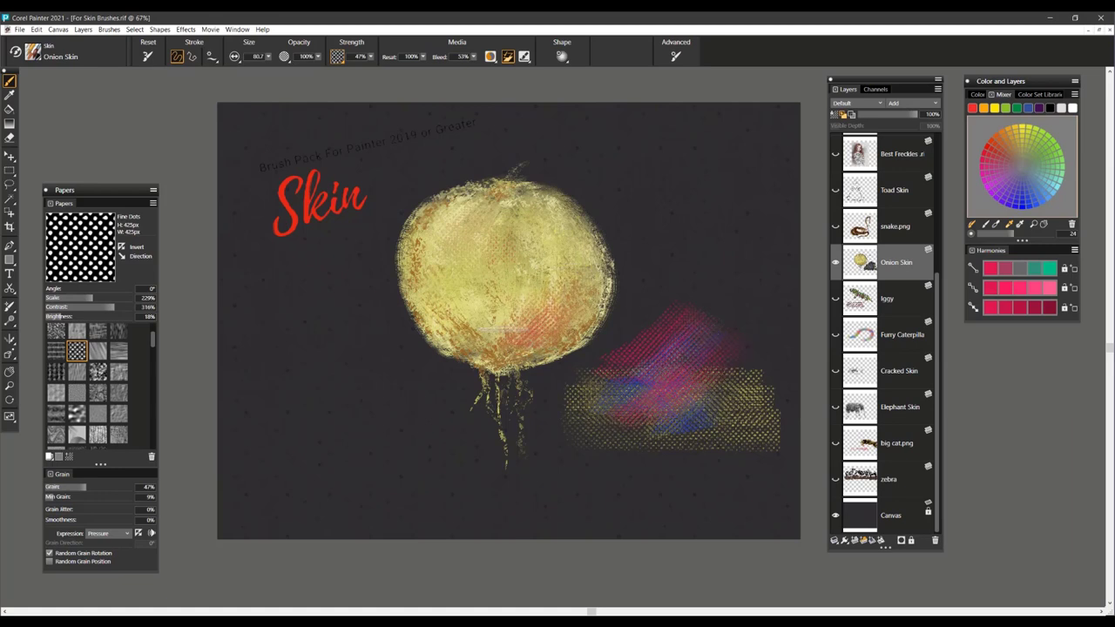
left_click_drag(446, 301, 502, 350)
left_click_drag(505, 303, 502, 343)
left_click_drag(572, 254, 565, 314)
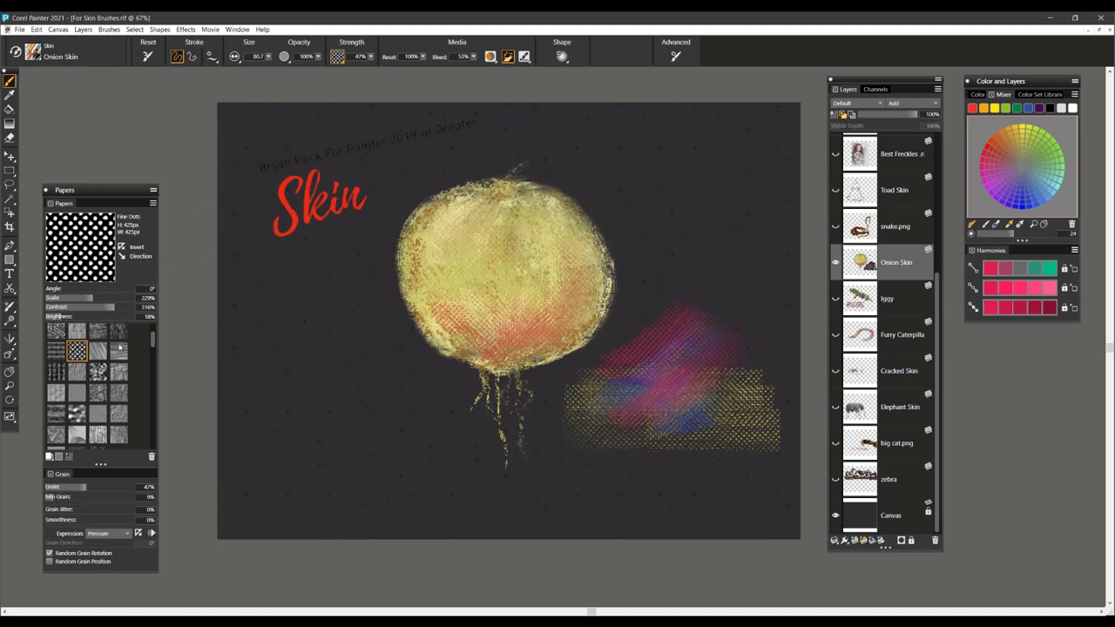
Choose the Sandy Pastel paper, and paint crimson swatches beside the onion's roots with the Onion Skin brush
scroll(153, 342, "up", 2)
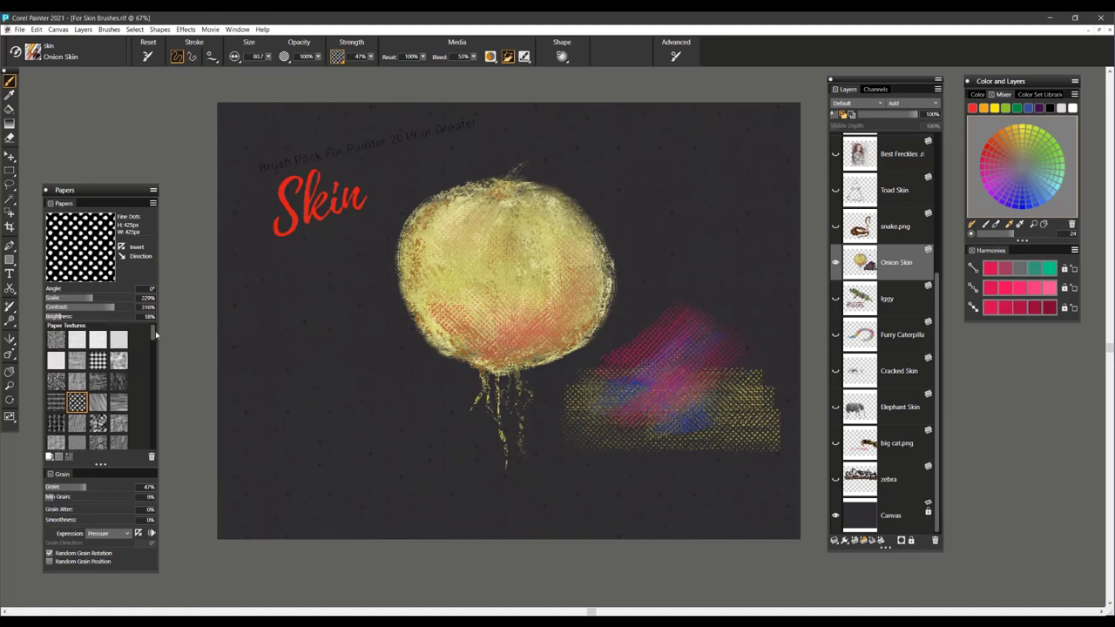
left_click(56, 383)
mouse_move(324, 357)
left_mouse_down()
mouse_move(370, 377)
mouse_move(344, 472)
mouse_move(384, 419)
mouse_move(417, 423)
left_mouse_up()
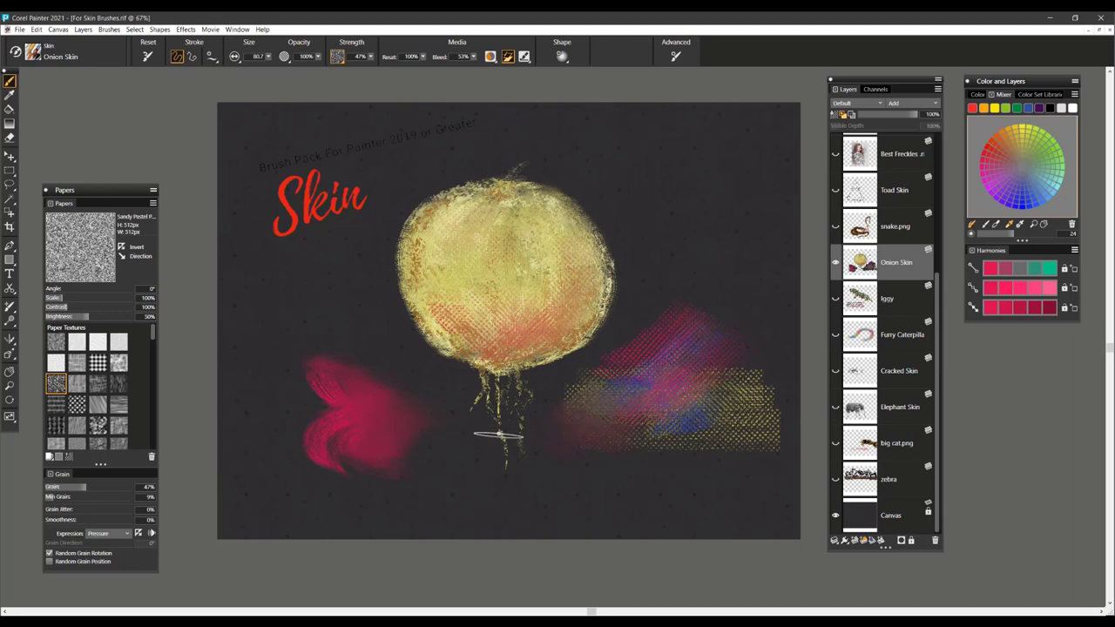
mouse_move(349, 396)
left_mouse_down()
mouse_move(383, 409)
mouse_move(370, 396)
left_mouse_up()
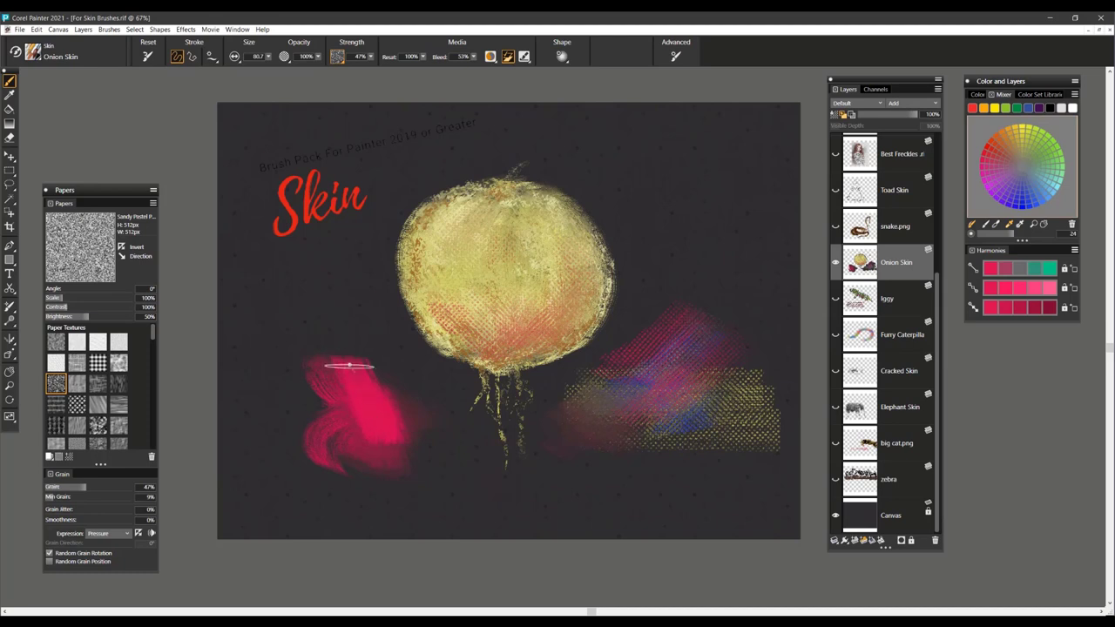
mouse_move(361, 328)
left_mouse_down()
mouse_move(300, 326)
mouse_move(327, 334)
left_mouse_up()
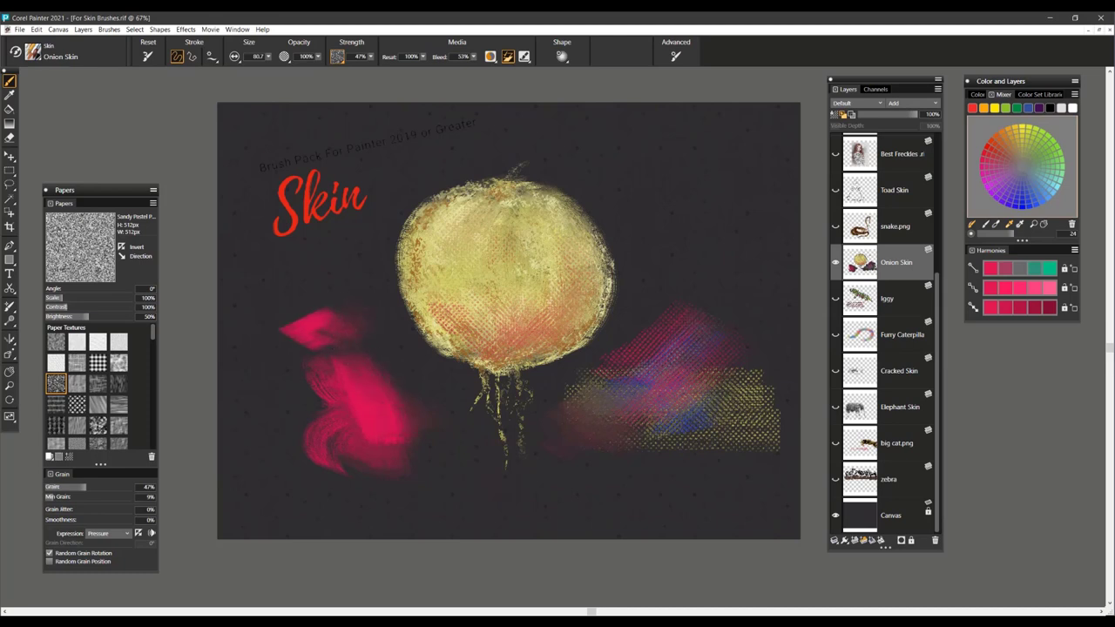
left_click_drag(386, 433, 395, 455)
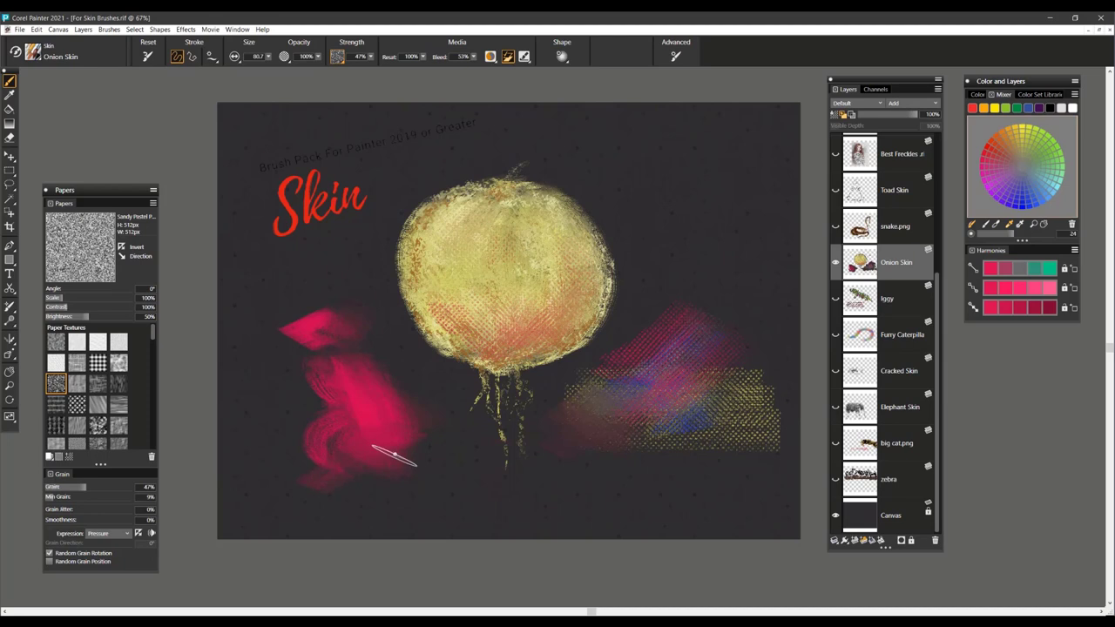
Replace the visible onion layer with snake.png, and paint a straight crimson stroke above the snake's coils with the Snake Skin brush
left_click(834, 263)
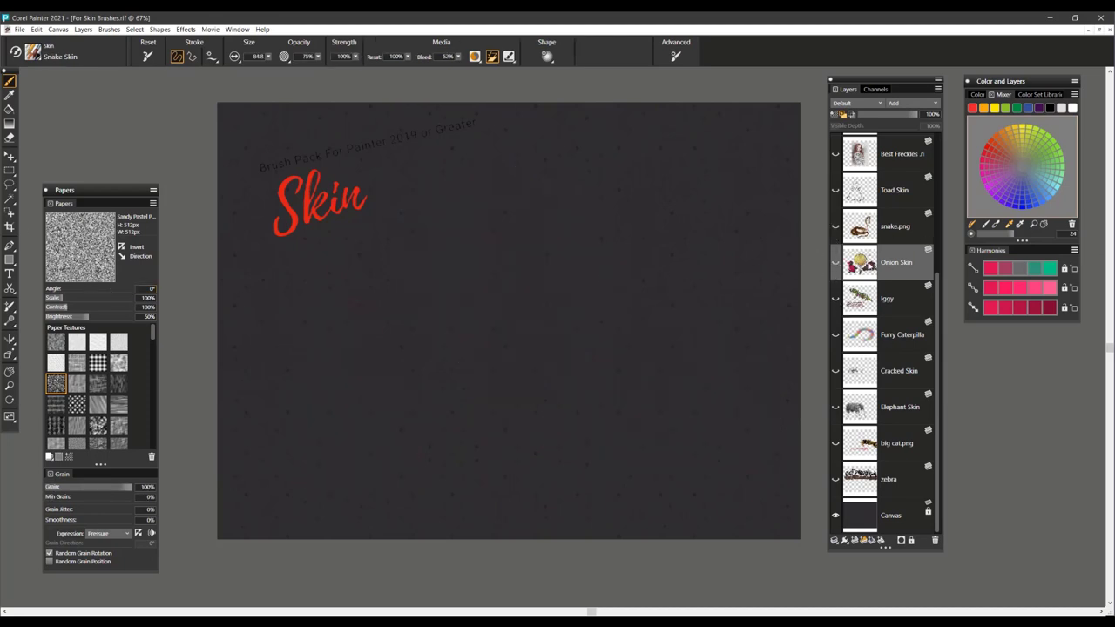
left_click(835, 226)
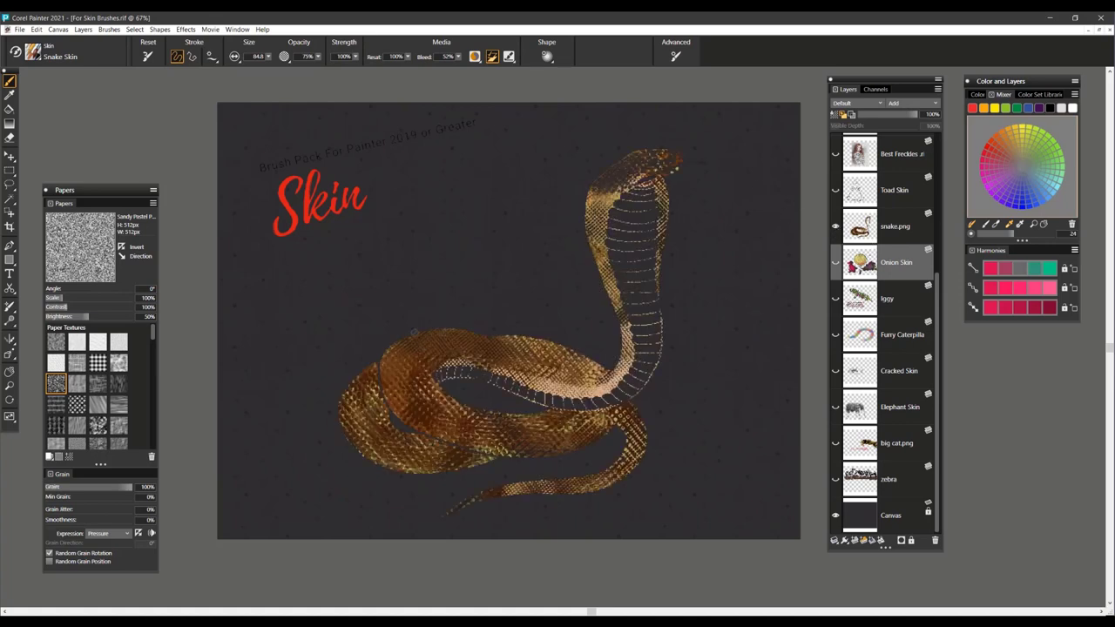
left_click(905, 228)
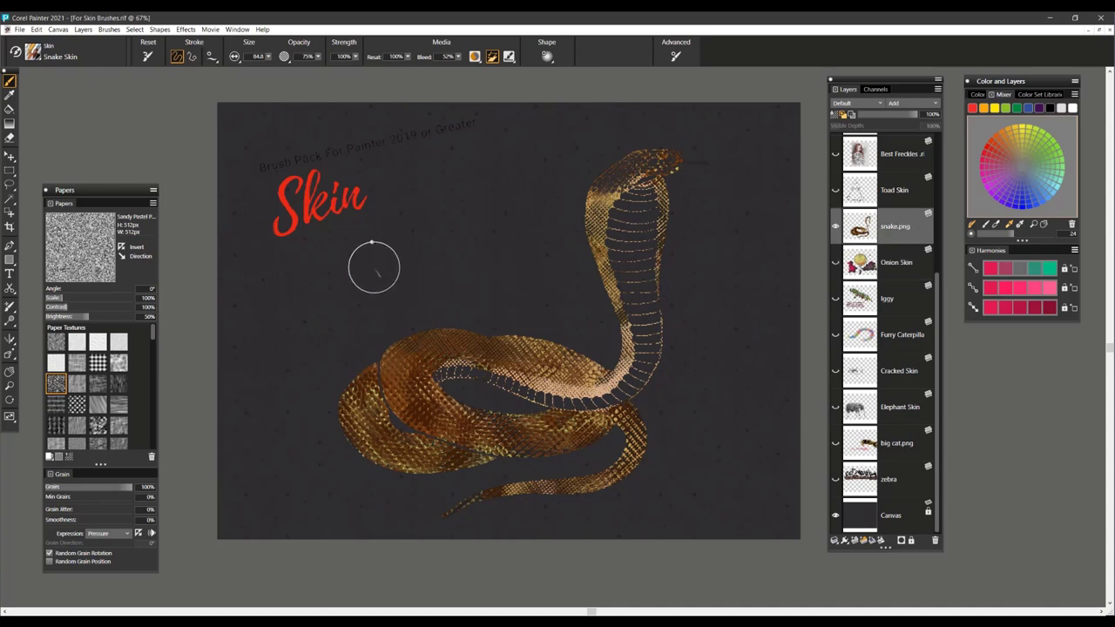
left_click_drag(348, 264, 540, 264)
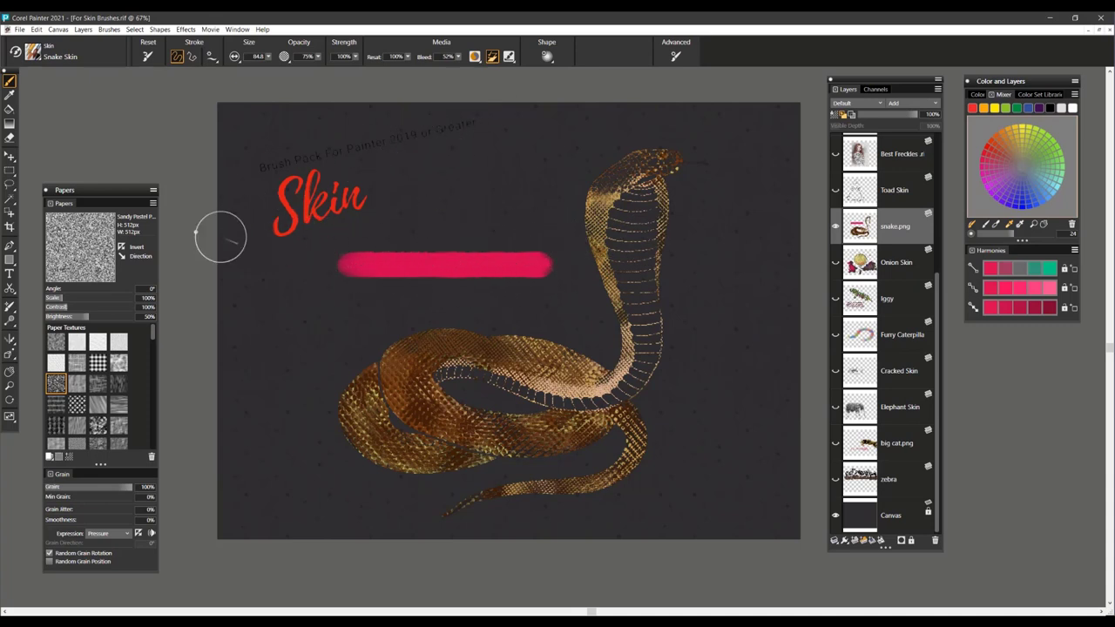
Set the Snake Skin brush's dab stencil paper to Window Frost, and paint textured crimson strokes beside the snake and across the straight stroke
left_click(546, 57)
left_click_drag(649, 204, 649, 223)
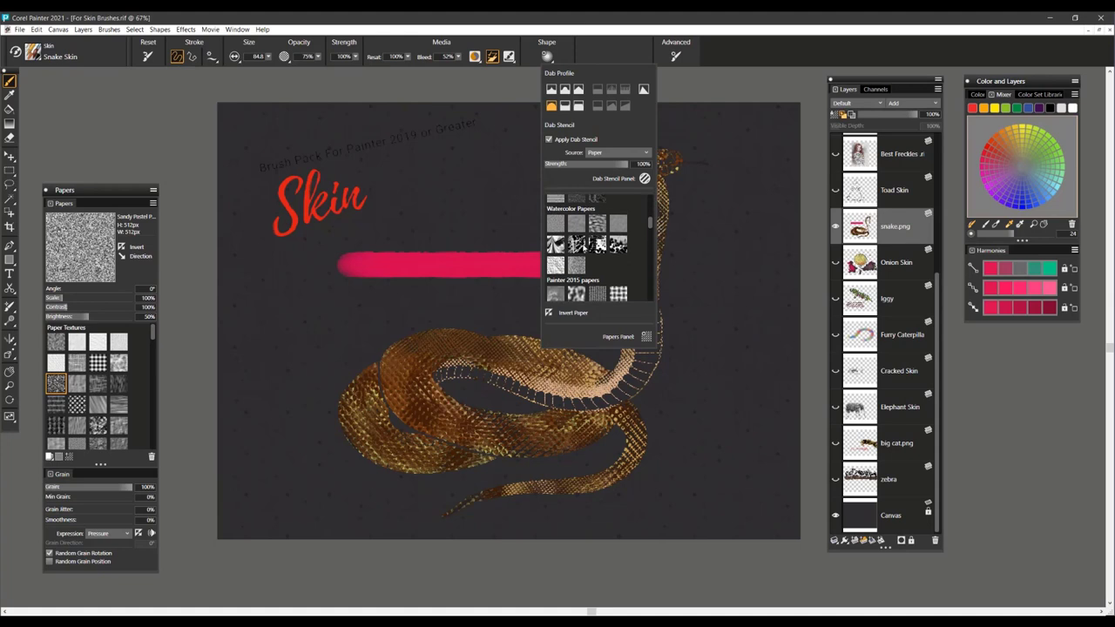
left_click(556, 245)
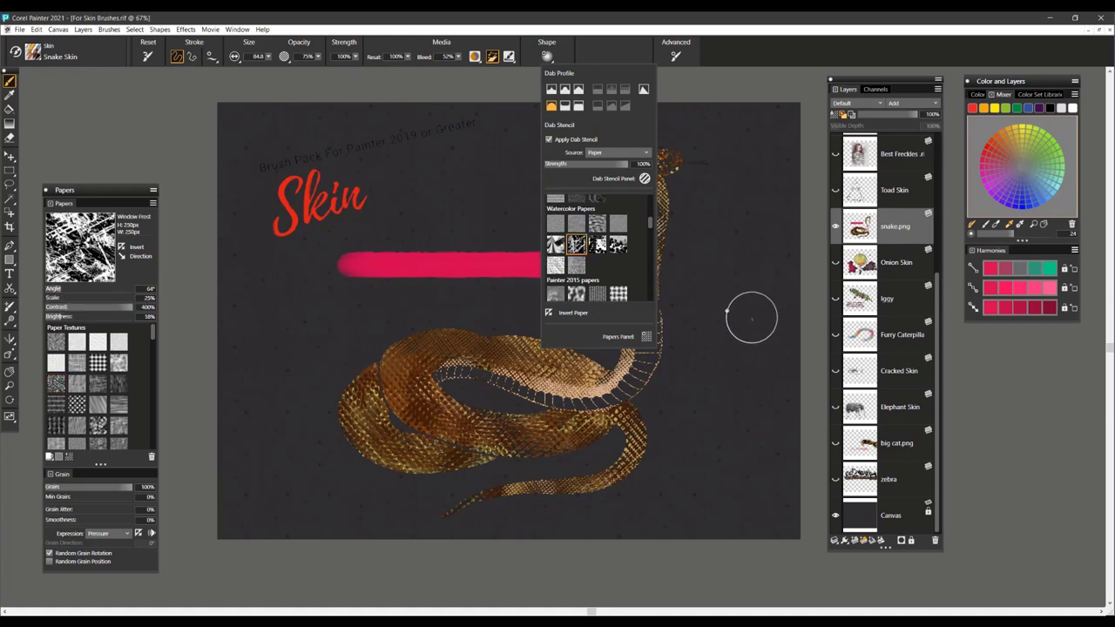
left_click(747, 318)
mouse_move(725, 300)
left_mouse_down()
mouse_move(714, 273)
mouse_move(759, 290)
mouse_move(728, 232)
mouse_move(751, 271)
mouse_move(712, 289)
mouse_move(754, 366)
mouse_move(736, 406)
left_mouse_up()
mouse_move(261, 320)
left_mouse_down()
mouse_move(314, 301)
mouse_move(344, 257)
mouse_move(537, 203)
left_mouse_up()
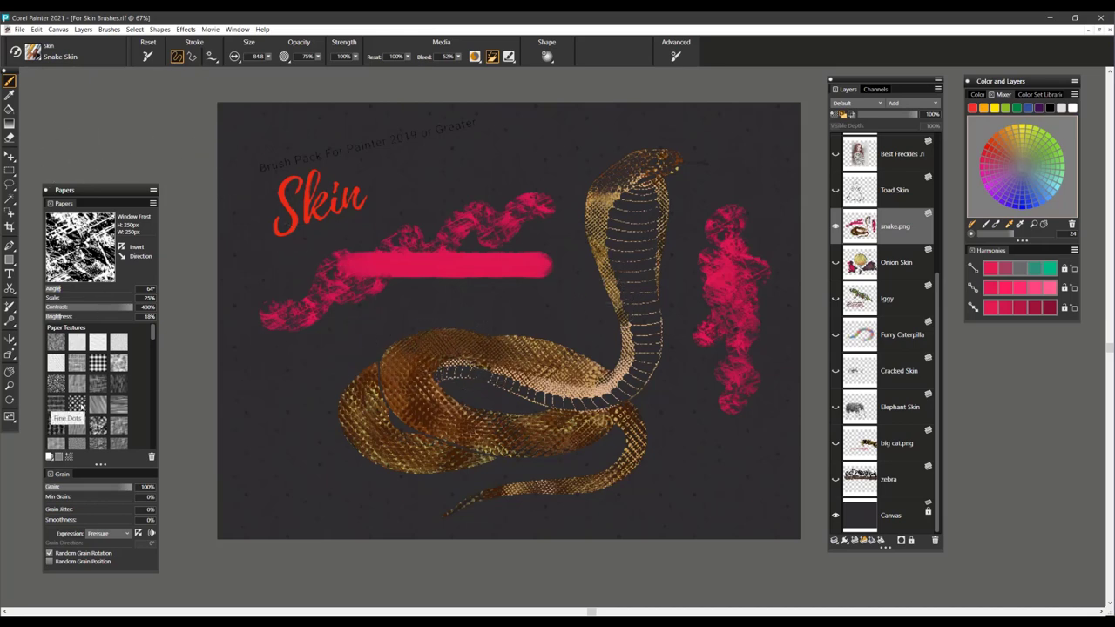
scroll(154, 336, "down", 5)
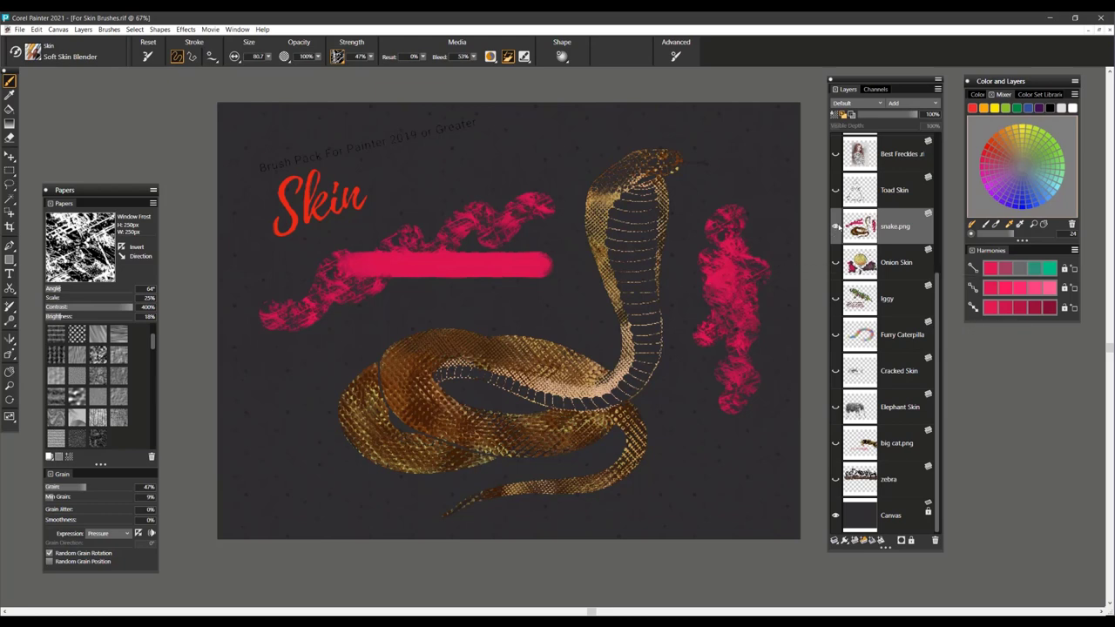
Hide the snake.png layer, and show and select the Soft Skin Blend portrait layer for the Soft Skin Blender brush
left_click(836, 225)
scroll(912, 205, "up", 3)
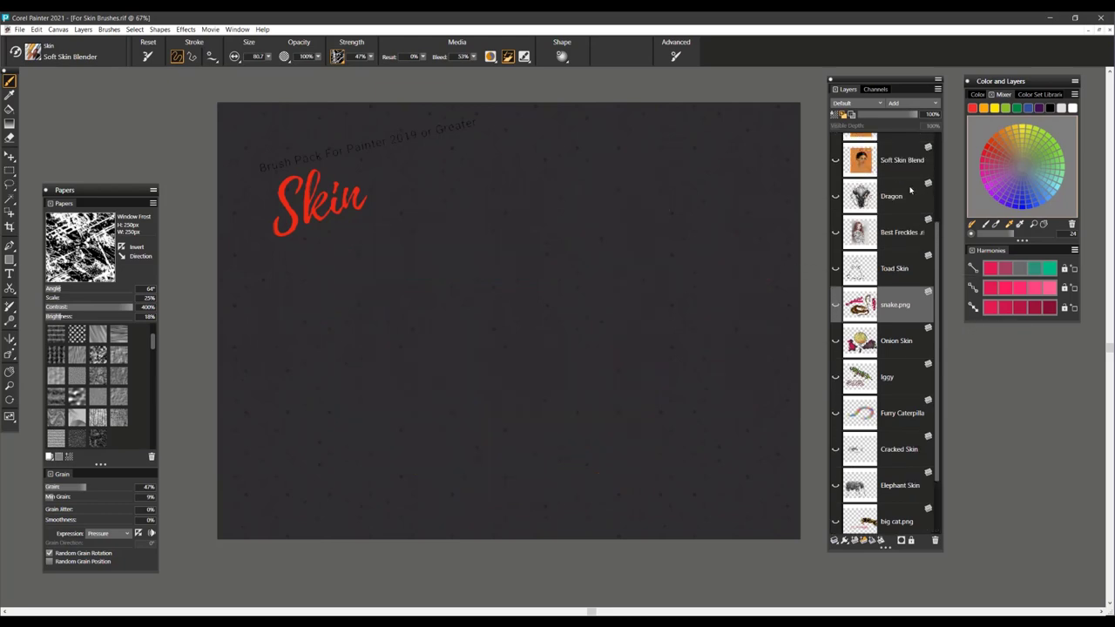
scroll(910, 222, "up", 1)
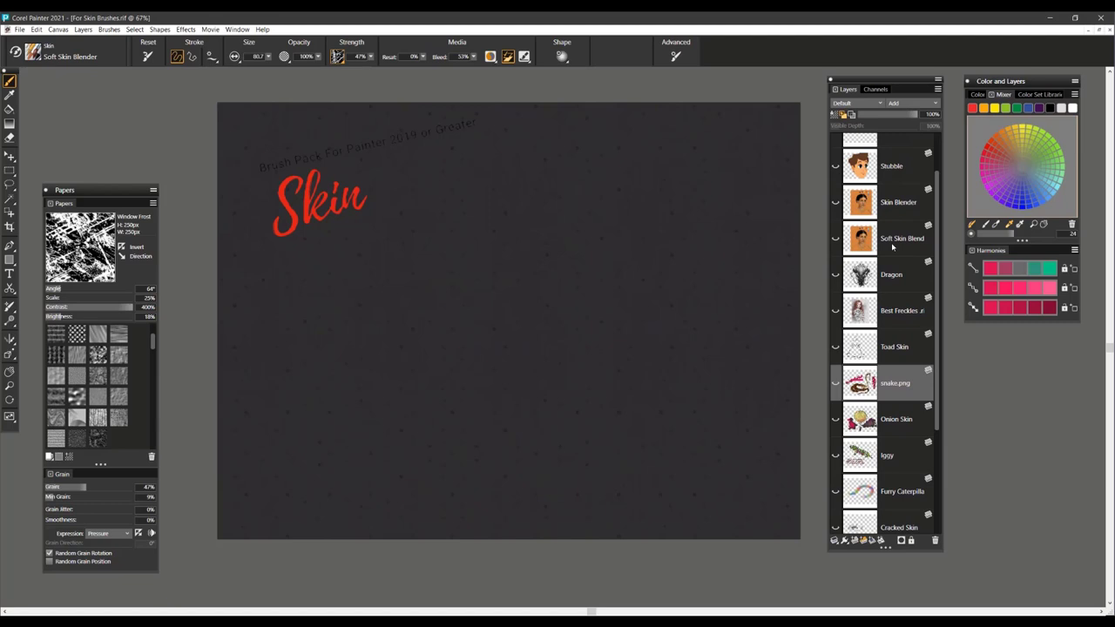
left_click(836, 238)
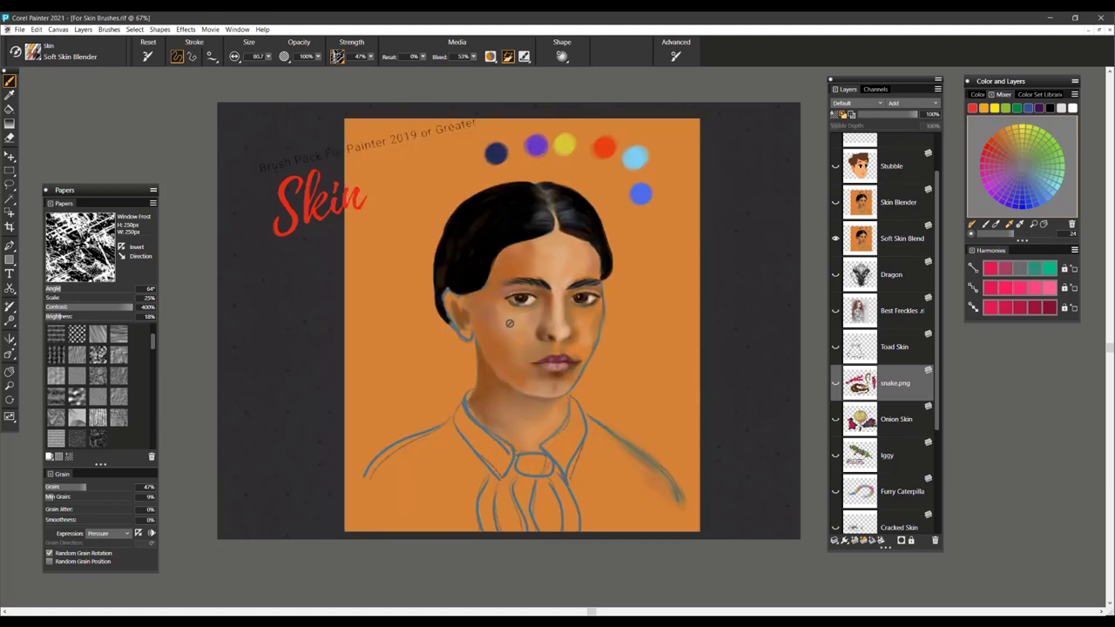
scroll(510, 322, "up", 1)
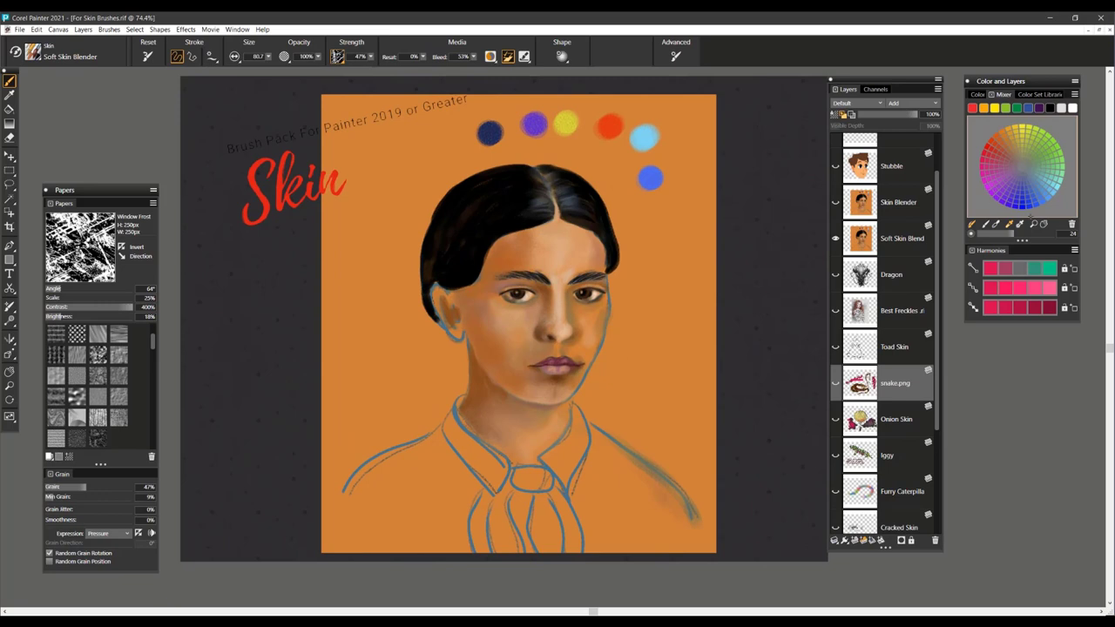
left_click(904, 248)
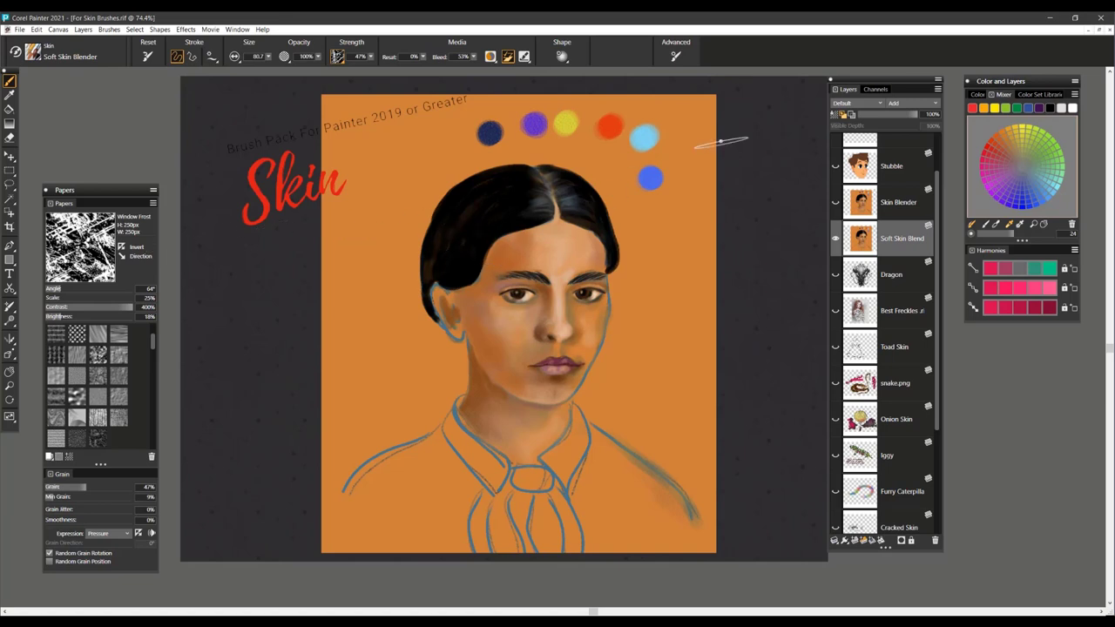
Try the Soft Skin Blender brush with the Window Frost paper on the portrait's forehead
scroll(720, 141, "up", 2)
scroll(720, 141, "up", 1)
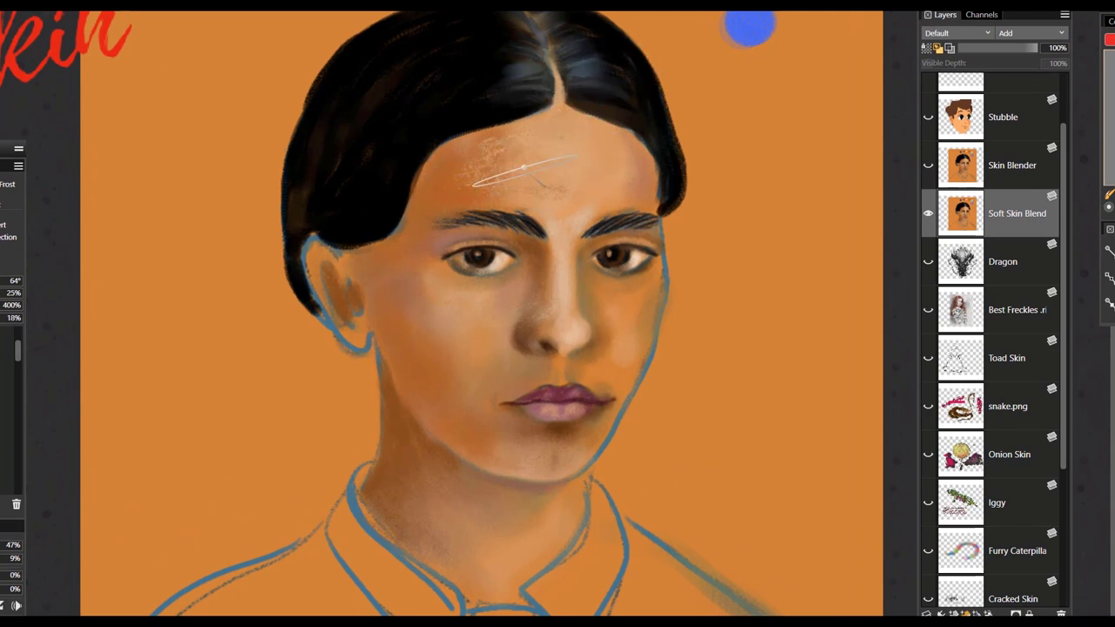
left_click_drag(650, 153, 567, 173)
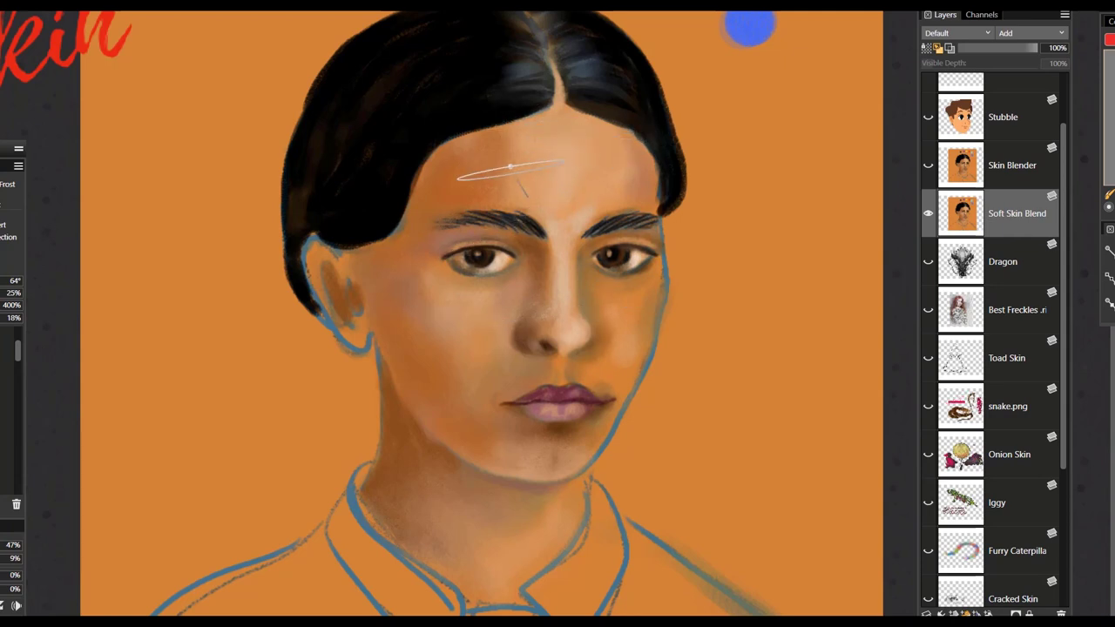
Change the Soft Skin Blender's grain to Basic Paper, and blend the middle of the portrait's forehead
left_click(374, 5)
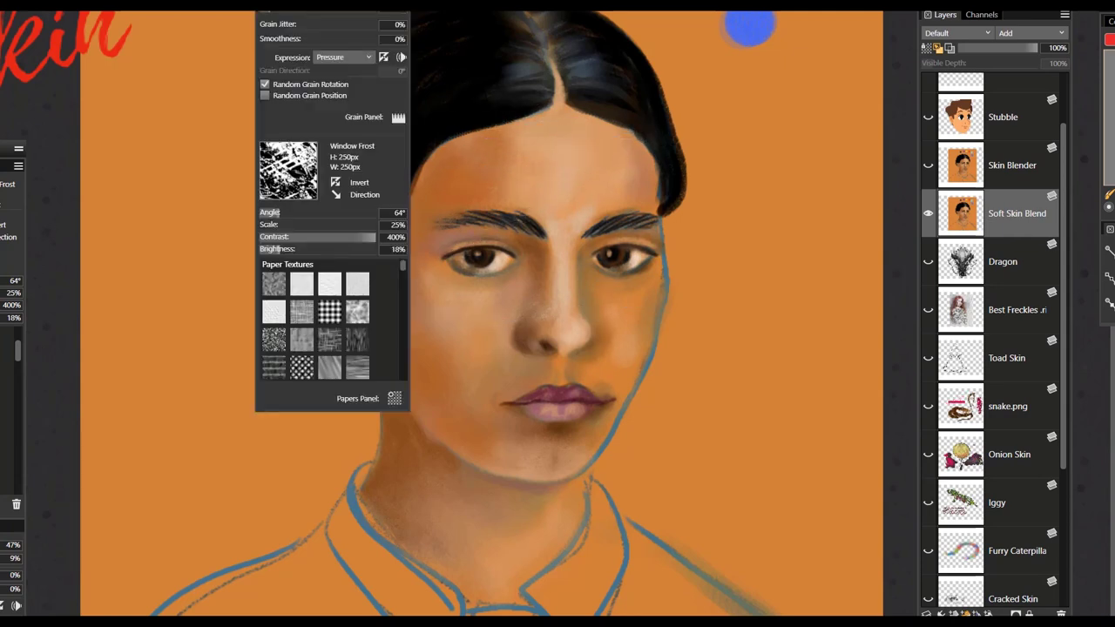
left_click(278, 287)
left_click(548, 173)
left_click_drag(542, 171, 558, 165)
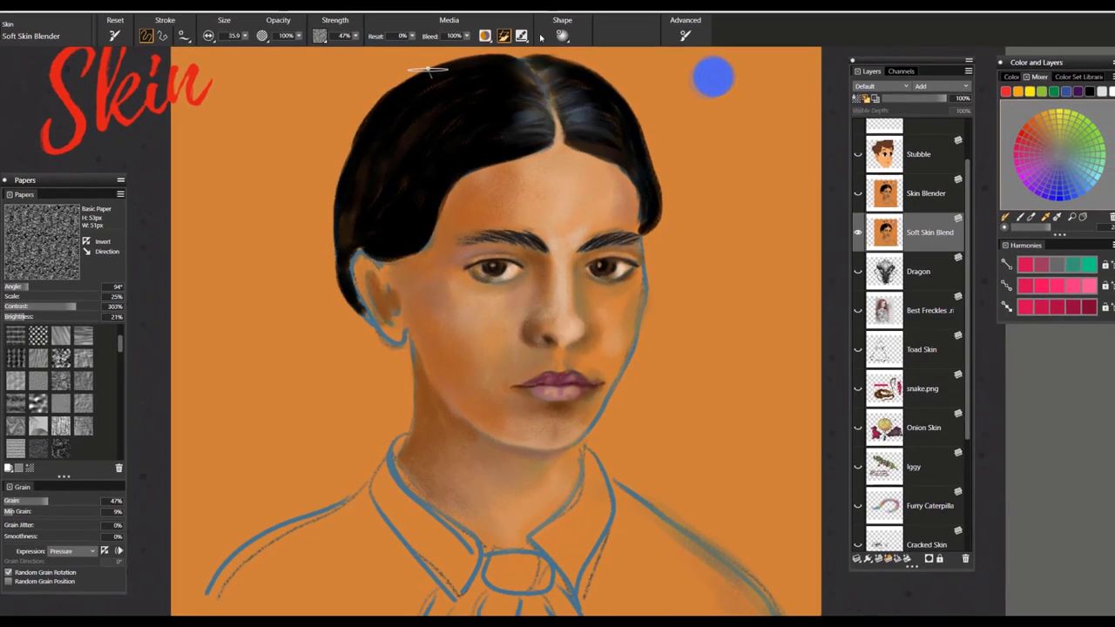
Set the Soft Skin Blender brush's Resat to 53% so it applies colour
left_click(413, 37)
left_click(354, 47)
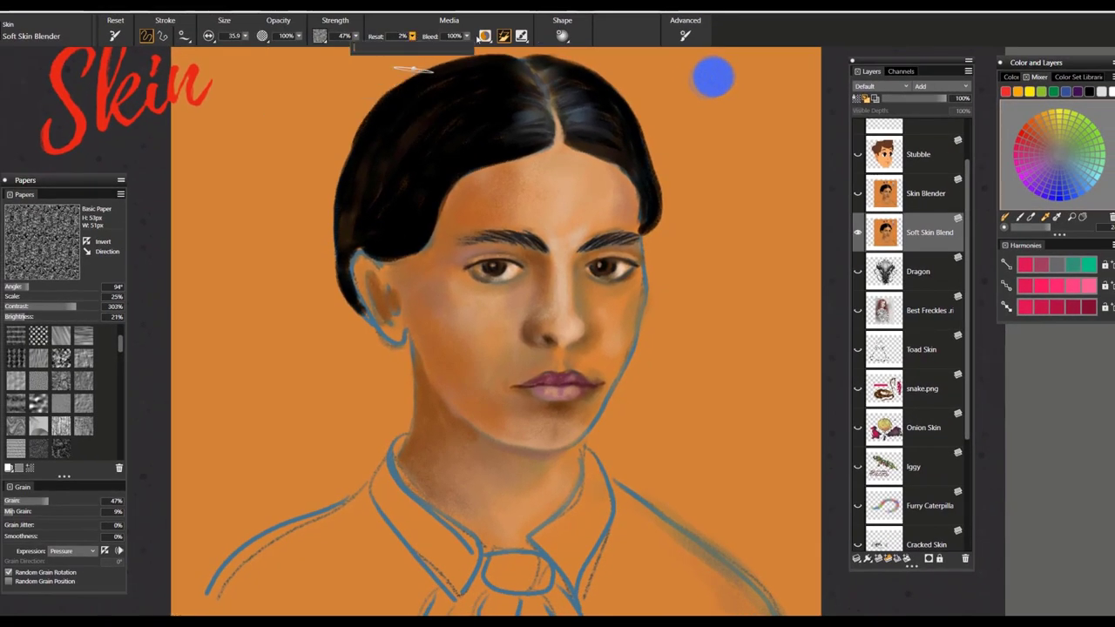
left_click_drag(412, 39, 474, 35)
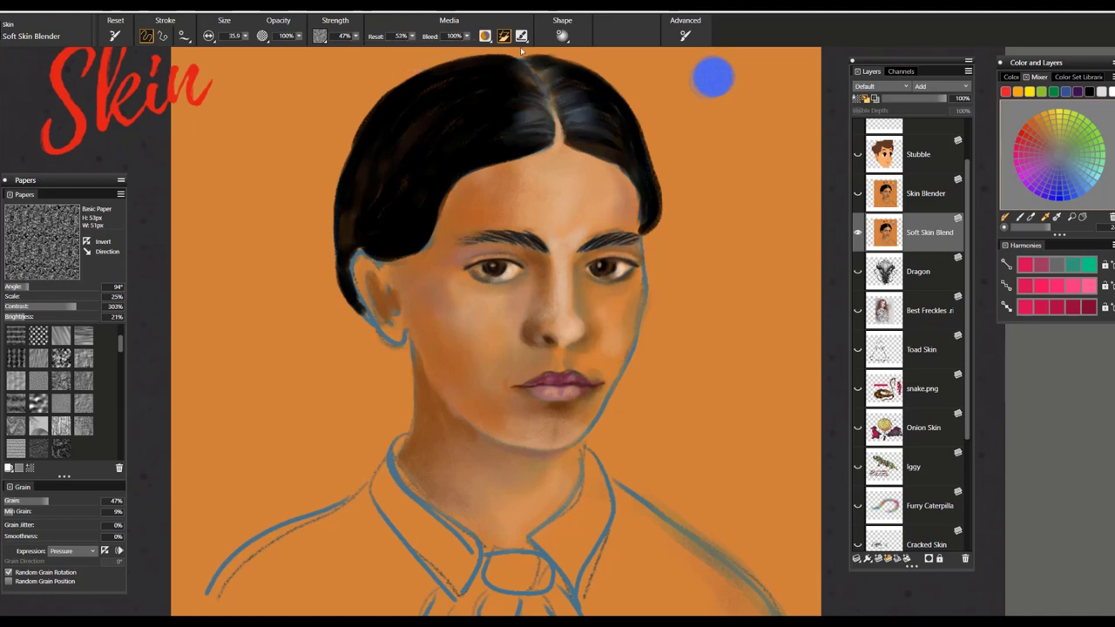
Sample light and darker skin tones from the portrait's forehead, and paint grainy skin texture across it with the Soft Skin Blender
left_click(489, 204, "alt")
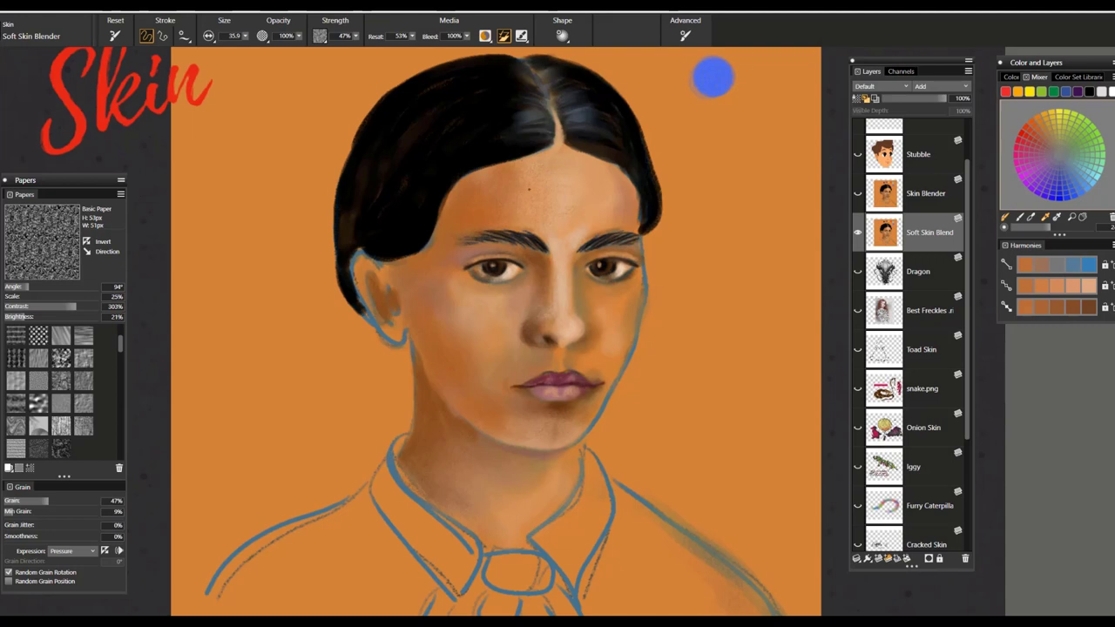
left_click(579, 235, "alt")
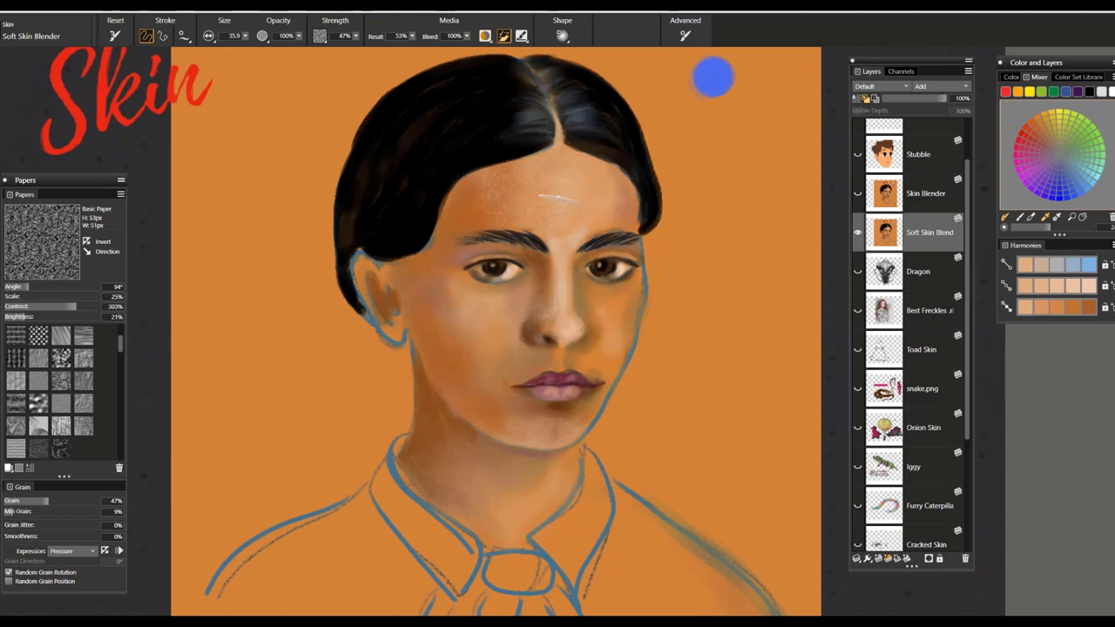
left_click(467, 215, "alt")
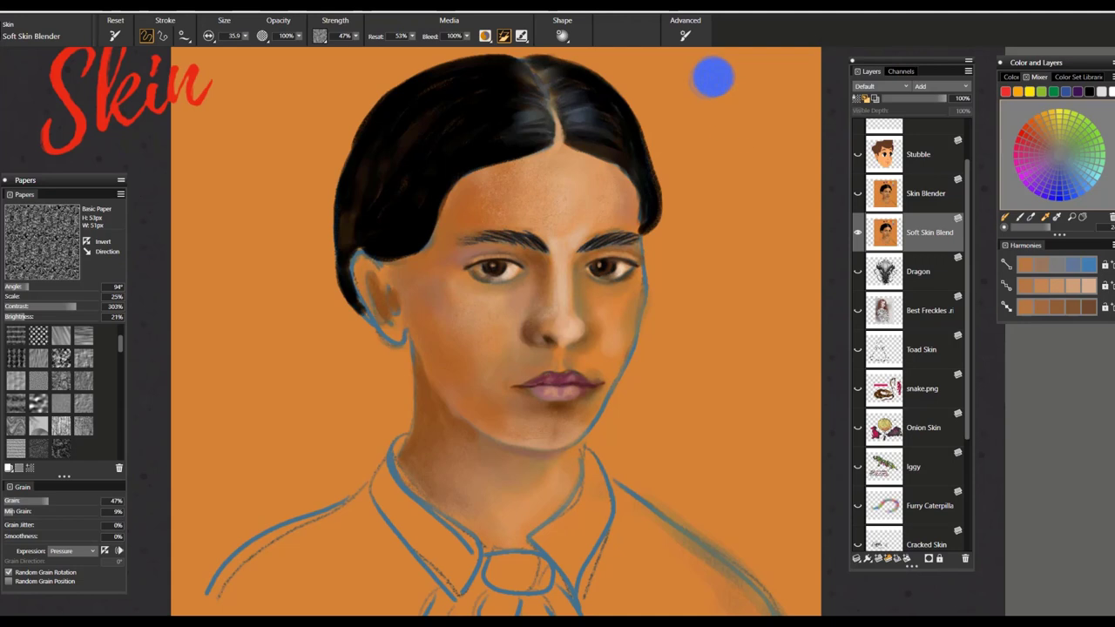
scroll(566, 219, "up", 2)
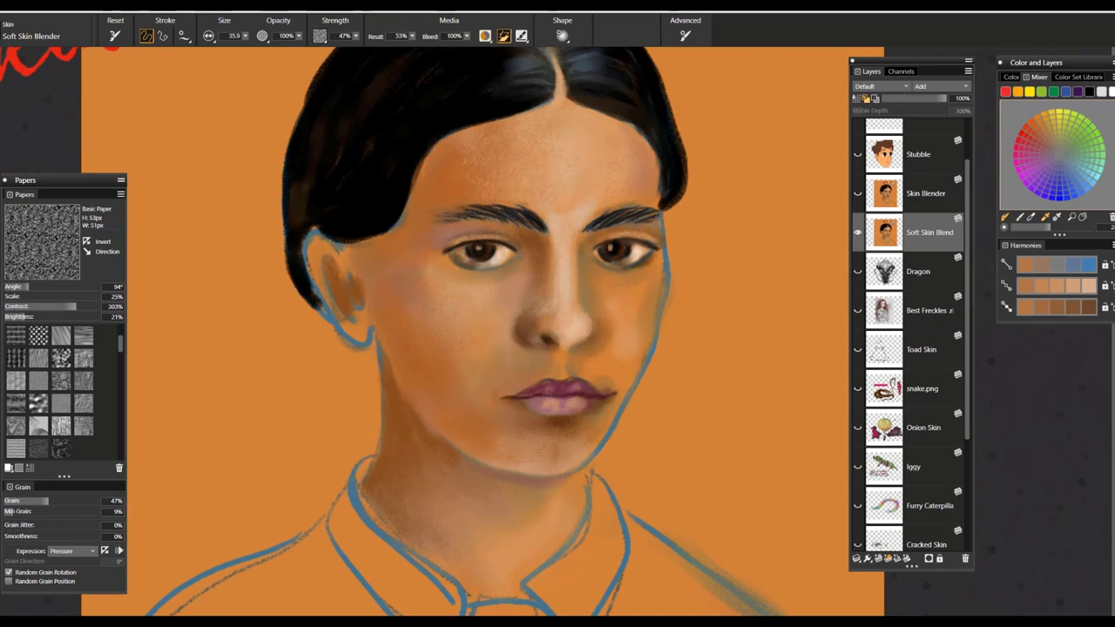
Switch to the Toad Skin brush, hide the Soft Skin Blend layer and show the whole Toad Skin drawing
left_click(921, 349)
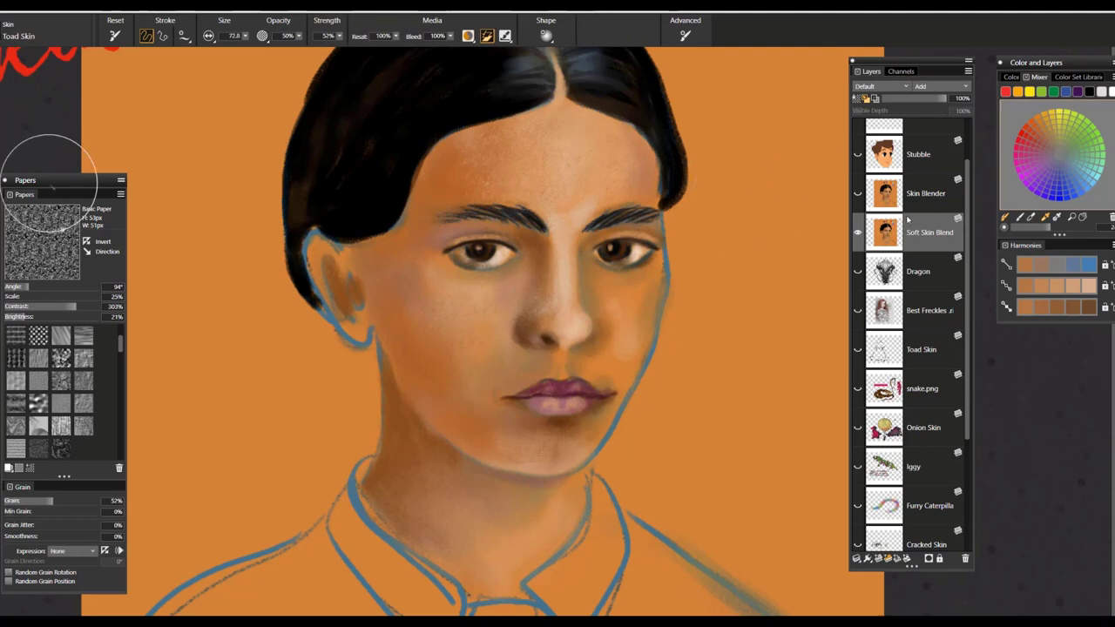
left_click(859, 234)
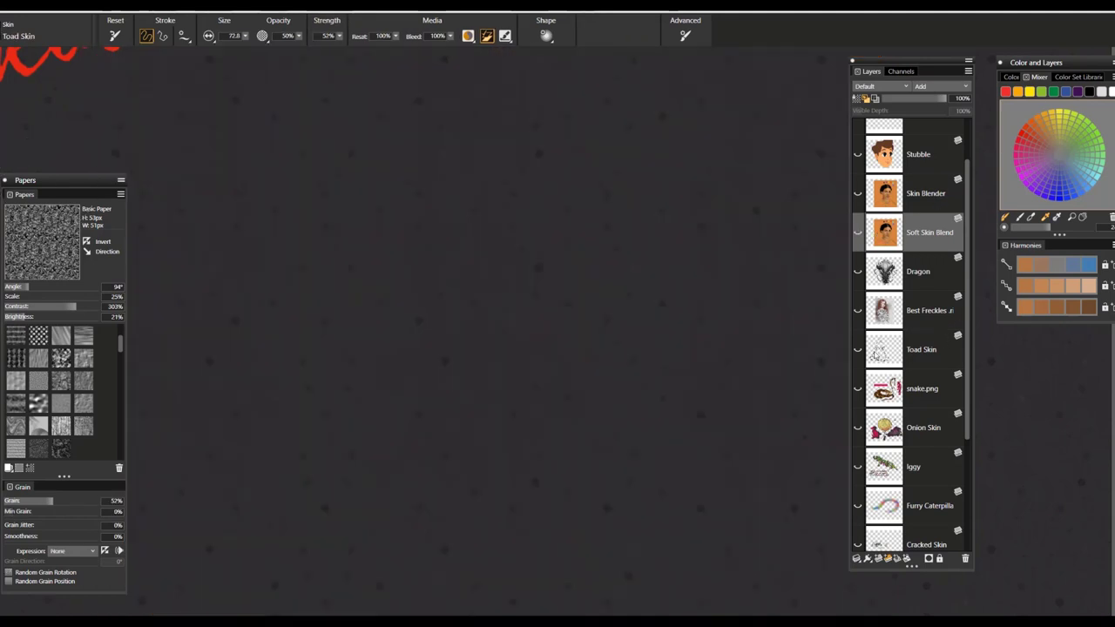
left_click(857, 350)
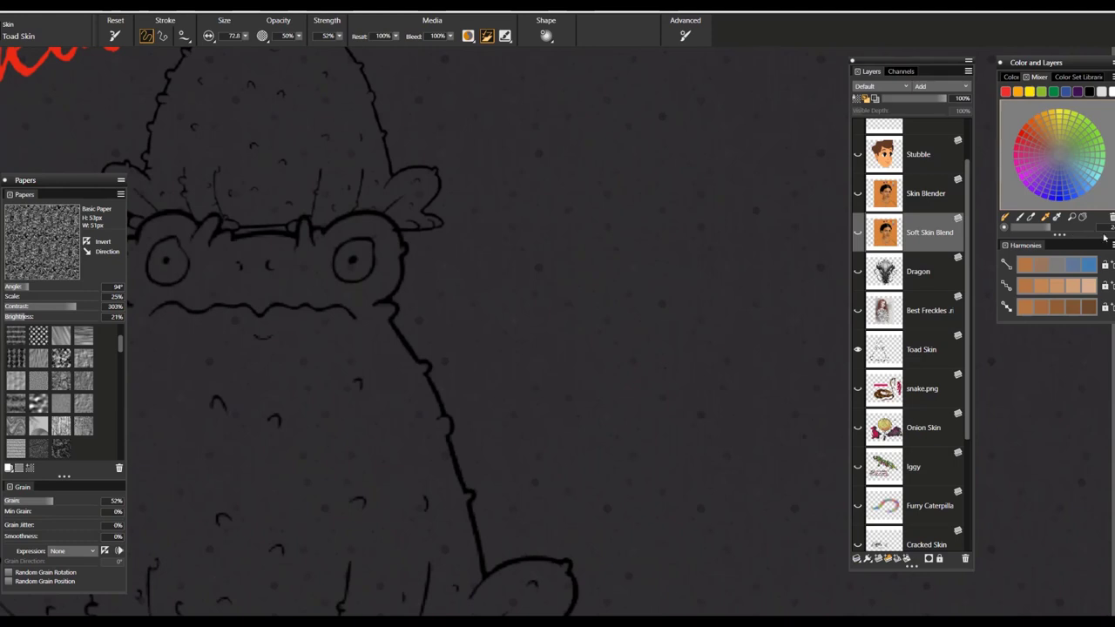
scroll(645, 329, "down", 7)
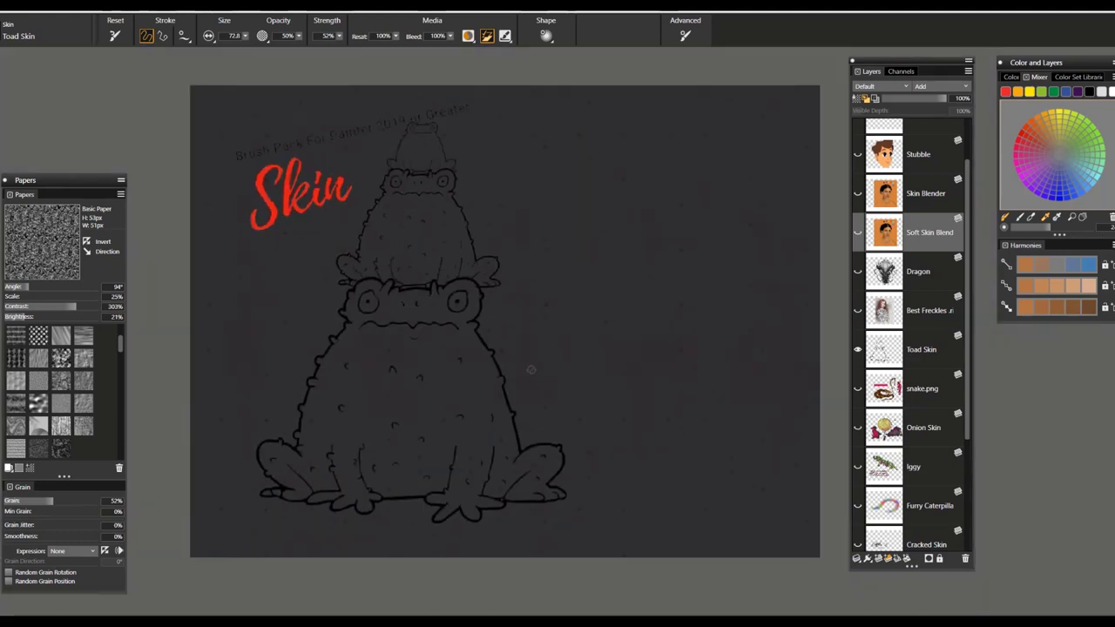
left_click_drag(471, 395, 501, 399)
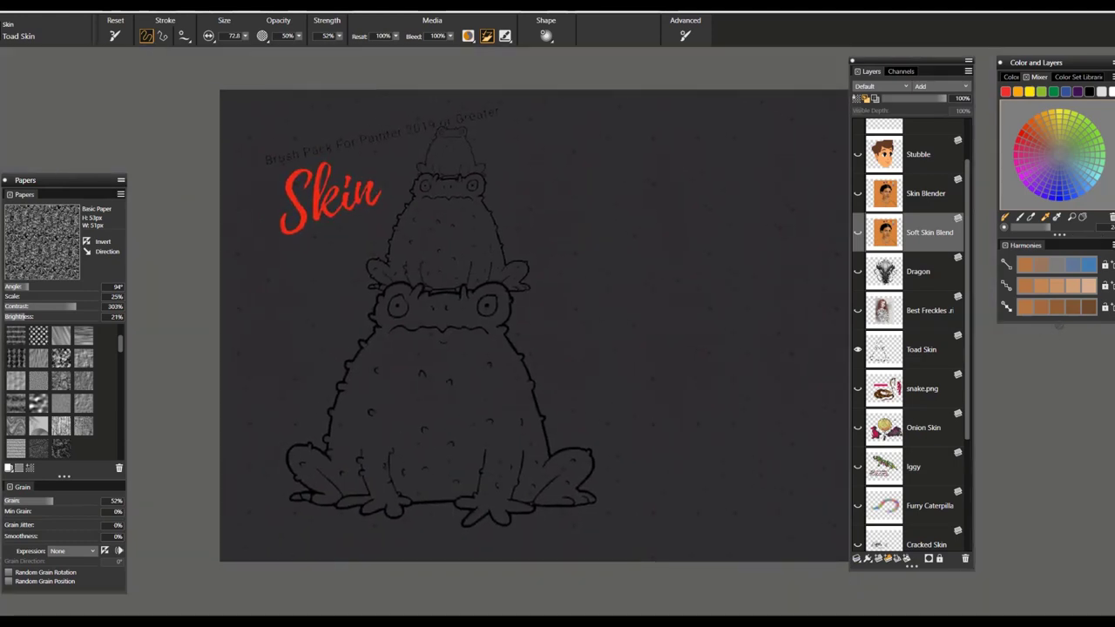
Pick a green, reset the Toad Skin brush, select the Toad Skin layer and paint bumps on the large toad's belly
left_click(1080, 149)
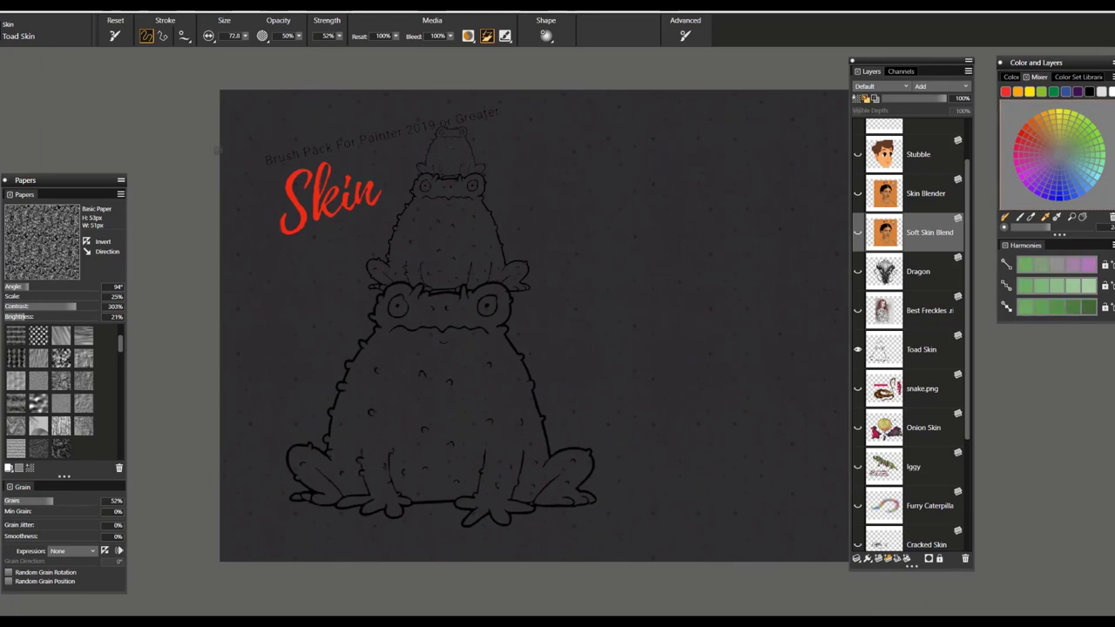
left_click(115, 35)
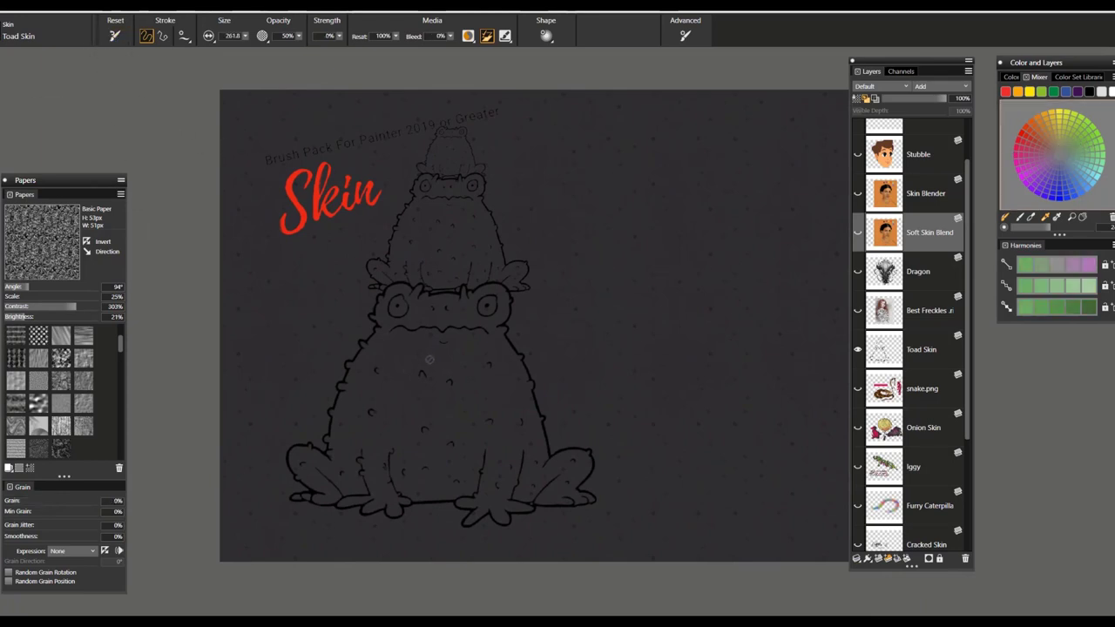
left_click(920, 354)
left_click(441, 390)
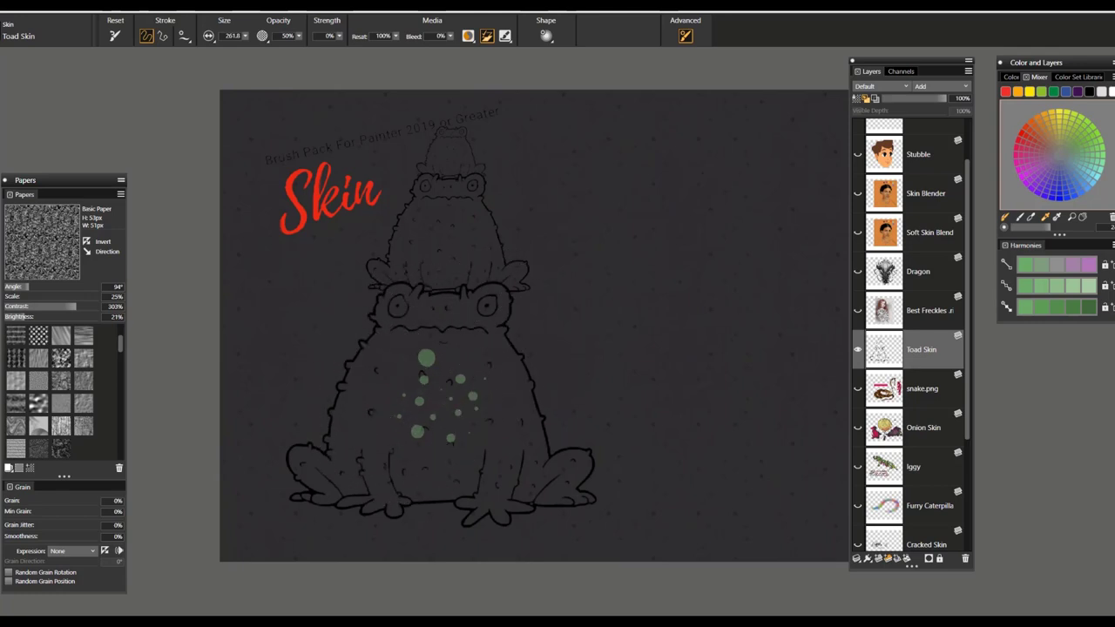
left_click_drag(418, 428, 425, 436)
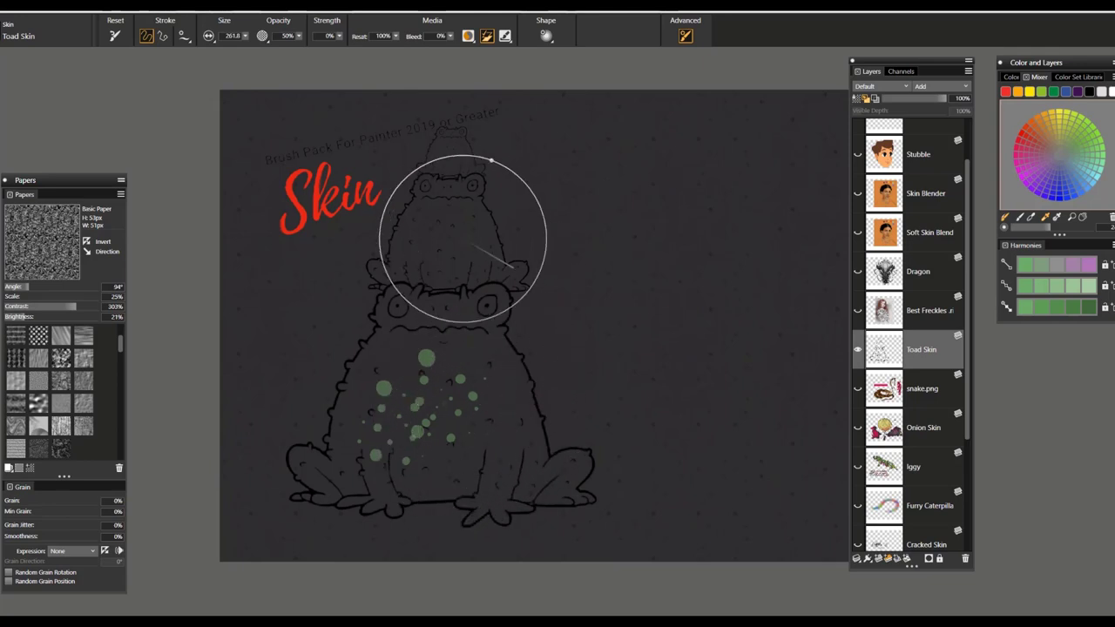
left_click_drag(461, 245, 442, 249)
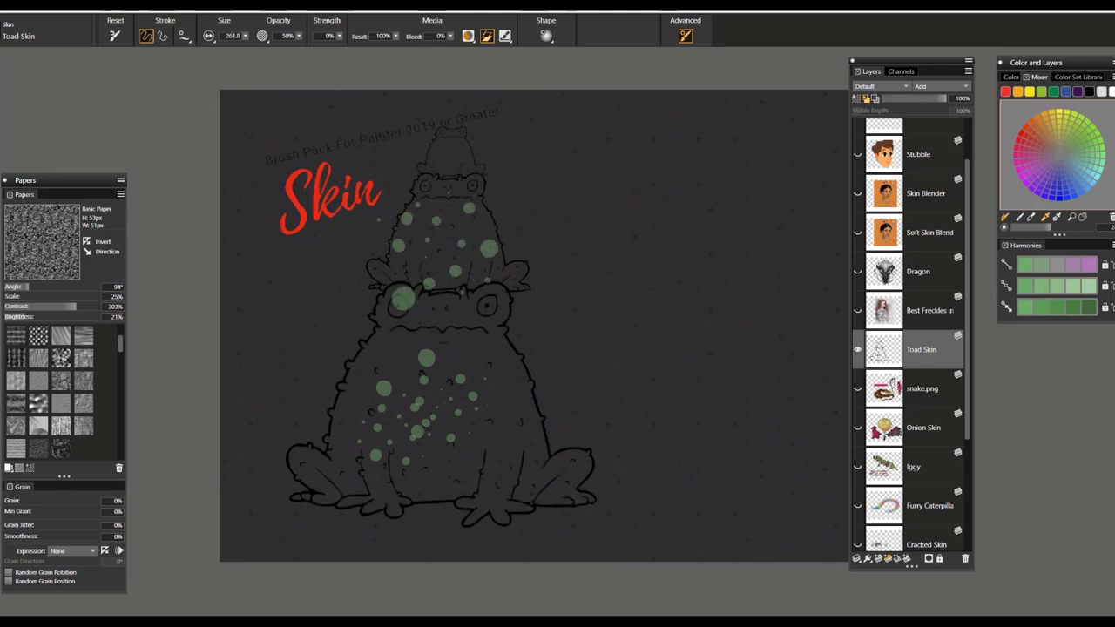
left_click_drag(471, 382, 497, 367)
left_click_drag(502, 449, 455, 449)
left_click_drag(488, 390, 489, 364)
left_click_drag(398, 366, 402, 424)
key("ctrl+z")
key("ctrl+z")
key("ctrl+z")
Paint bumps on the middle toad at brush size 100.2, and finer ones on the smallest toad at size 33.5
mouse_move(438, 240)
left_mouse_down()
mouse_move(428, 258)
mouse_move(461, 234)
mouse_move(453, 256)
mouse_move(449, 235)
left_mouse_up()
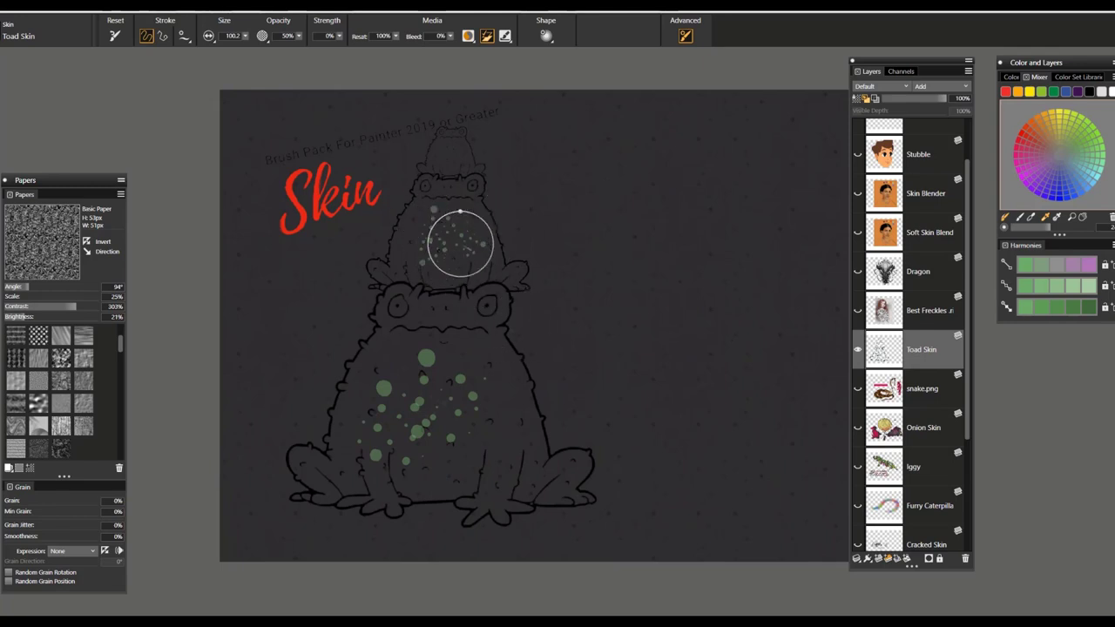
left_click(1103, 151)
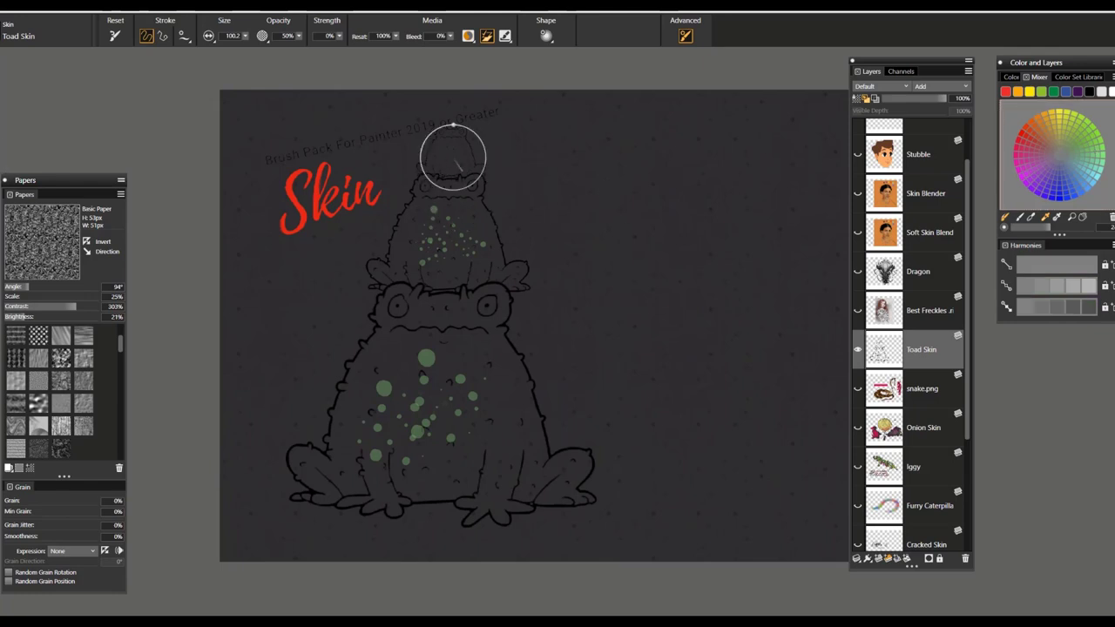
mouse_move(451, 158)
left_mouse_down()
mouse_move(456, 148)
mouse_move(456, 160)
mouse_move(447, 156)
left_mouse_up()
Pick a brighter green and add smaller Toad Skin bumps to the bellies of the middle and large toads
left_click(1089, 139)
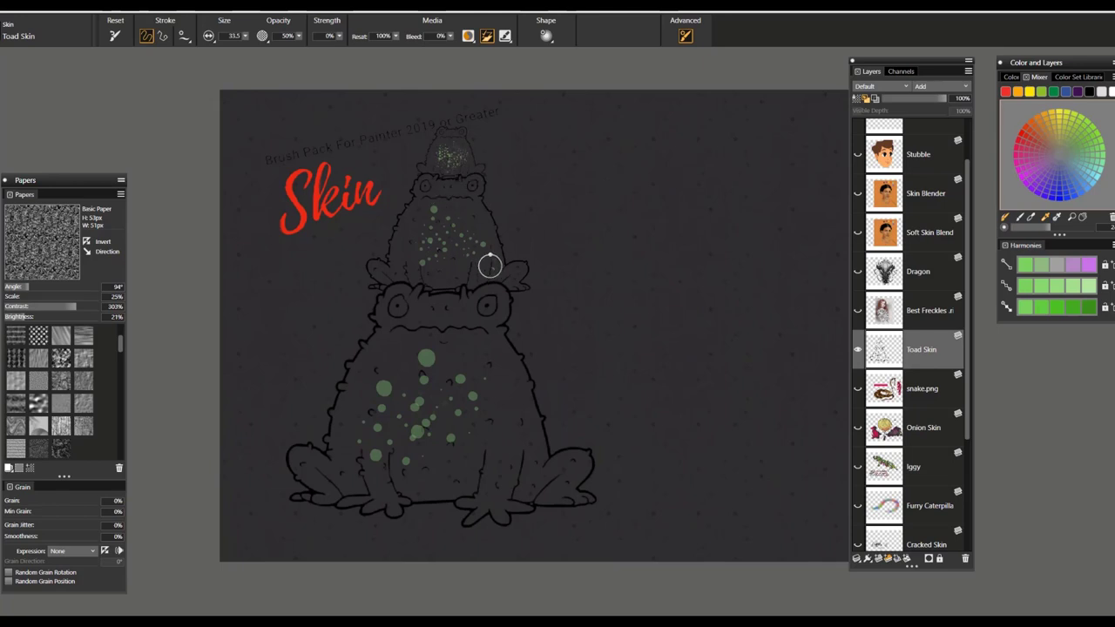
left_click_drag(469, 373, 502, 350)
left_click_drag(479, 384, 437, 455)
mouse_move(437, 455)
left_mouse_down()
mouse_move(461, 427)
mouse_move(485, 450)
left_mouse_up()
left_click_drag(492, 377, 474, 418)
Pick a dark green and paint Toad Skin bumps on the large toad and across the empty canvas beside the toads
left_click(1090, 308)
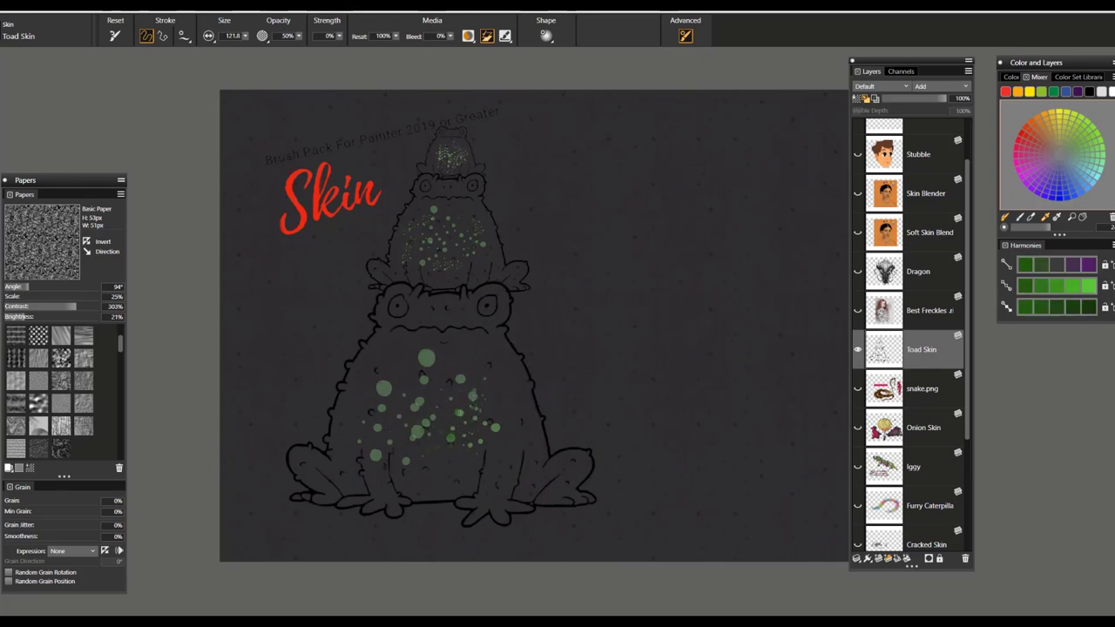
mouse_move(425, 351)
left_mouse_down()
mouse_move(448, 409)
mouse_move(436, 426)
left_mouse_up()
left_click_drag(625, 255, 779, 248)
left_click_drag(601, 310, 754, 304)
mouse_move(657, 231)
left_mouse_down()
mouse_move(684, 244)
mouse_move(609, 205)
mouse_move(759, 183)
left_mouse_up()
left_click_drag(773, 232, 631, 266)
mouse_move(704, 324)
left_mouse_down()
mouse_move(671, 348)
mouse_move(780, 361)
left_mouse_up()
left_click_drag(682, 389, 758, 377)
Switch to the Best Freckles brush, swap the Toad Skin layer for the Best Freckles portrait, reset the brush and sample a reddish hair colour
left_click(2, 360)
left_click(858, 350)
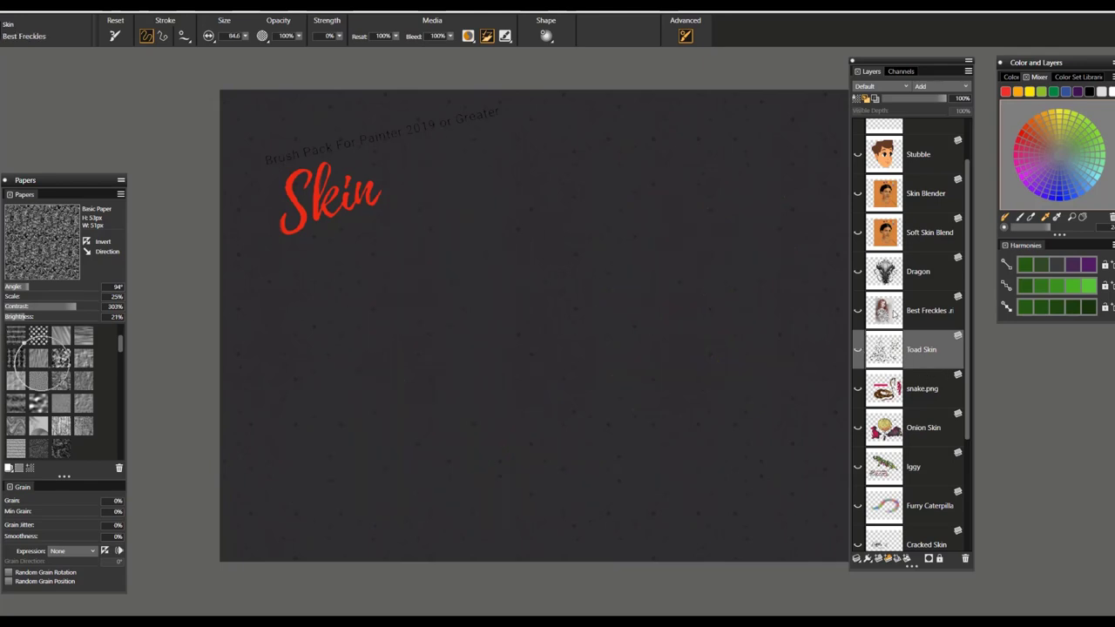
left_click(858, 311)
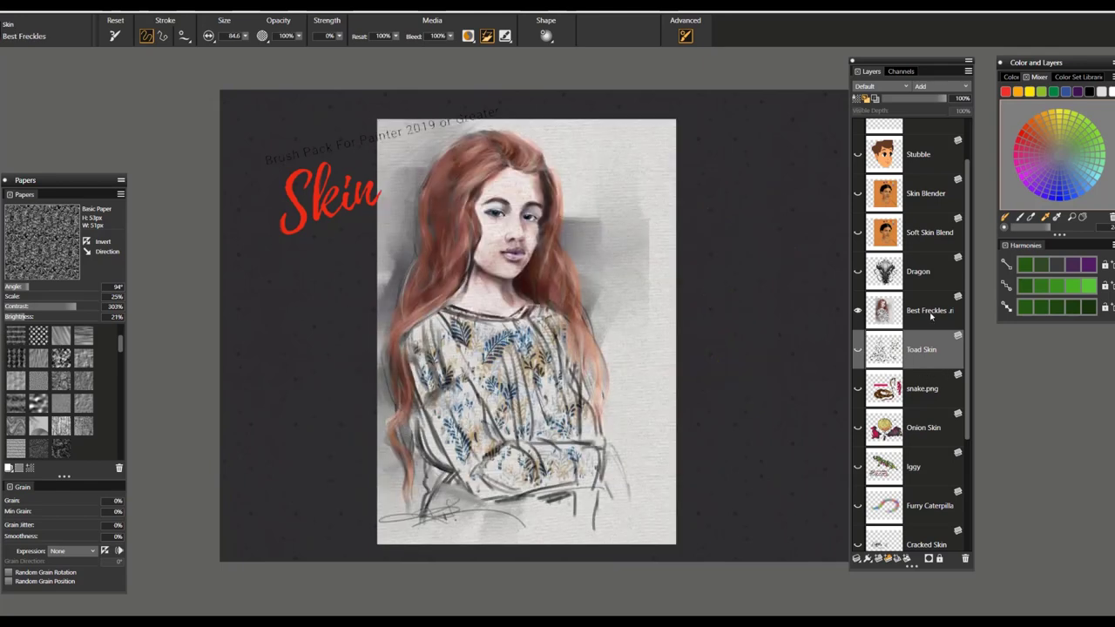
left_click(930, 315)
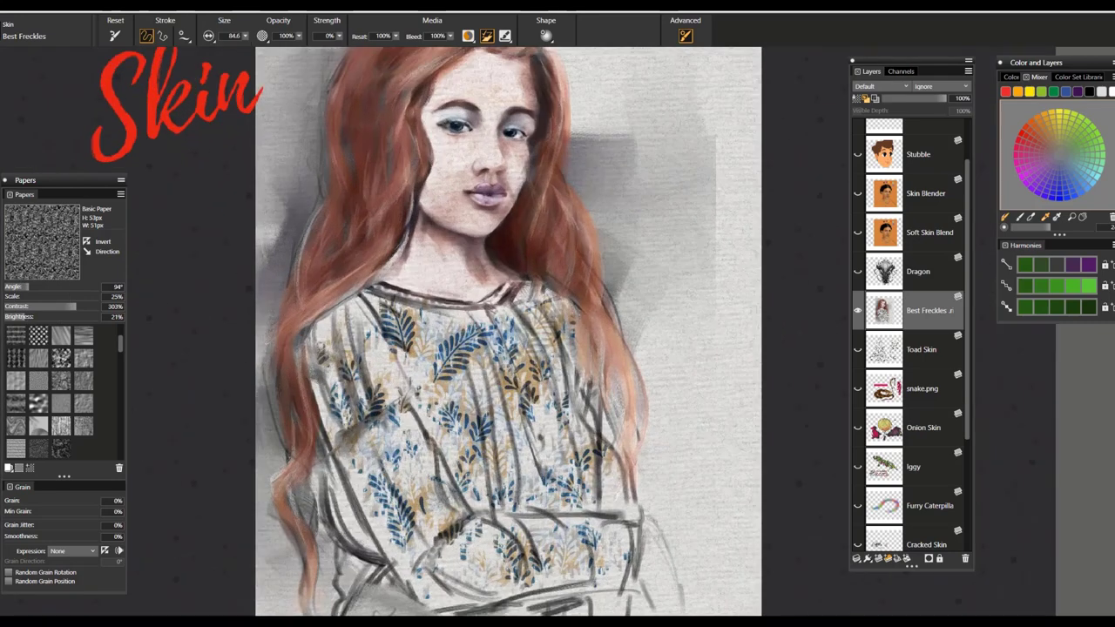
scroll(549, 318, "up", 2)
mouse_move(551, 422)
left_mouse_down()
mouse_move(562, 486)
mouse_move(590, 534)
left_mouse_up()
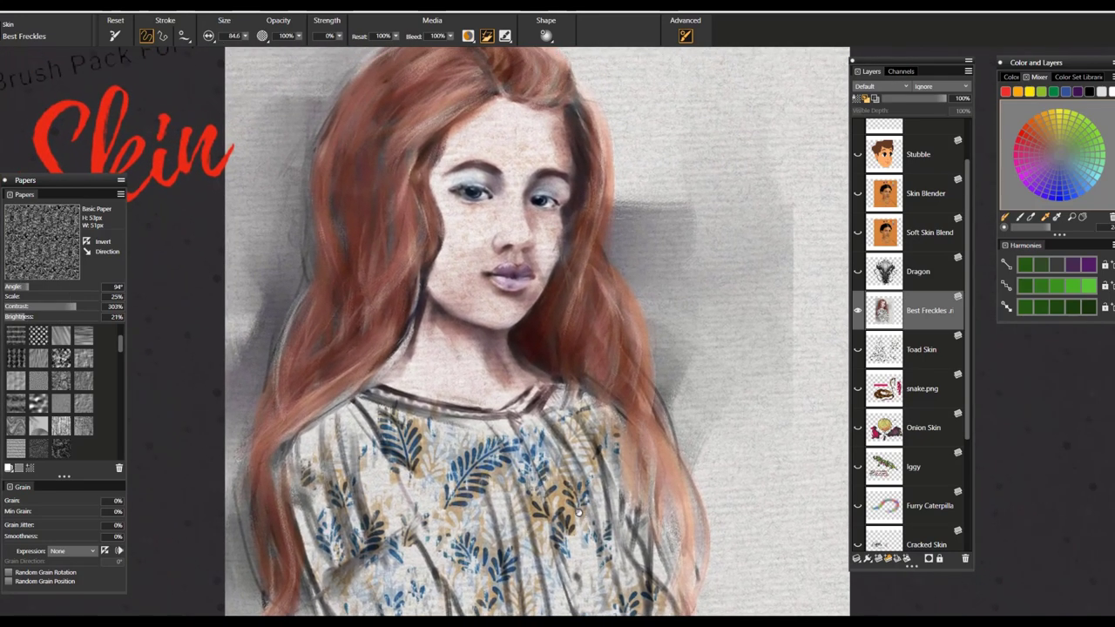
left_click(115, 36)
left_click(431, 87, "alt")
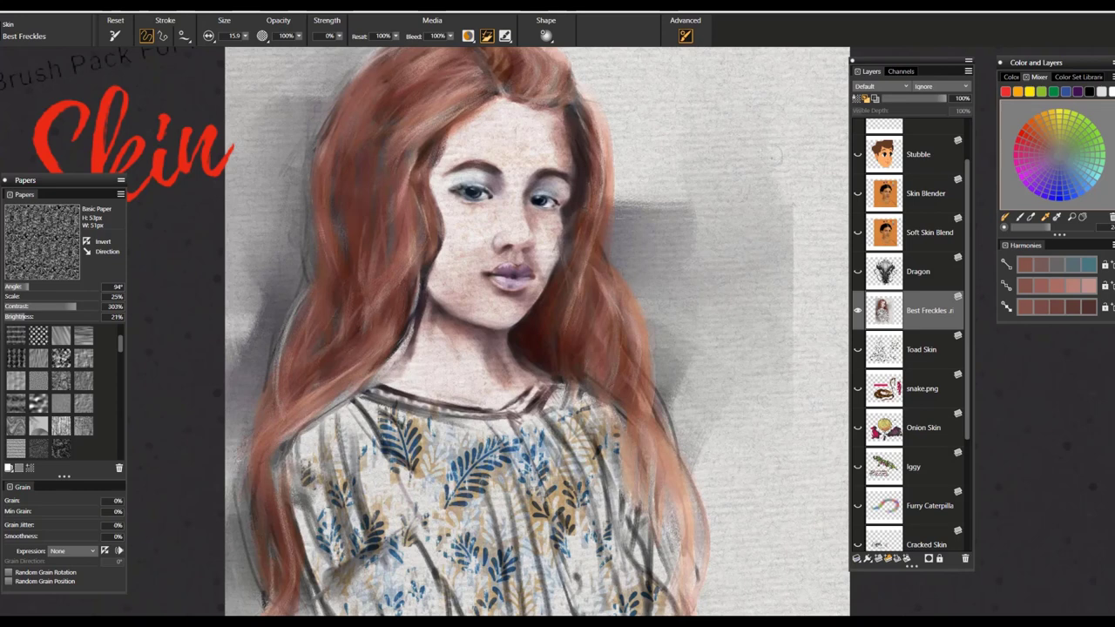
Try freckles on the cheek directly on the portrait layer, and undo them
left_click(484, 224)
left_click(499, 215)
key("ctrl+z")
key("ctrl+z")
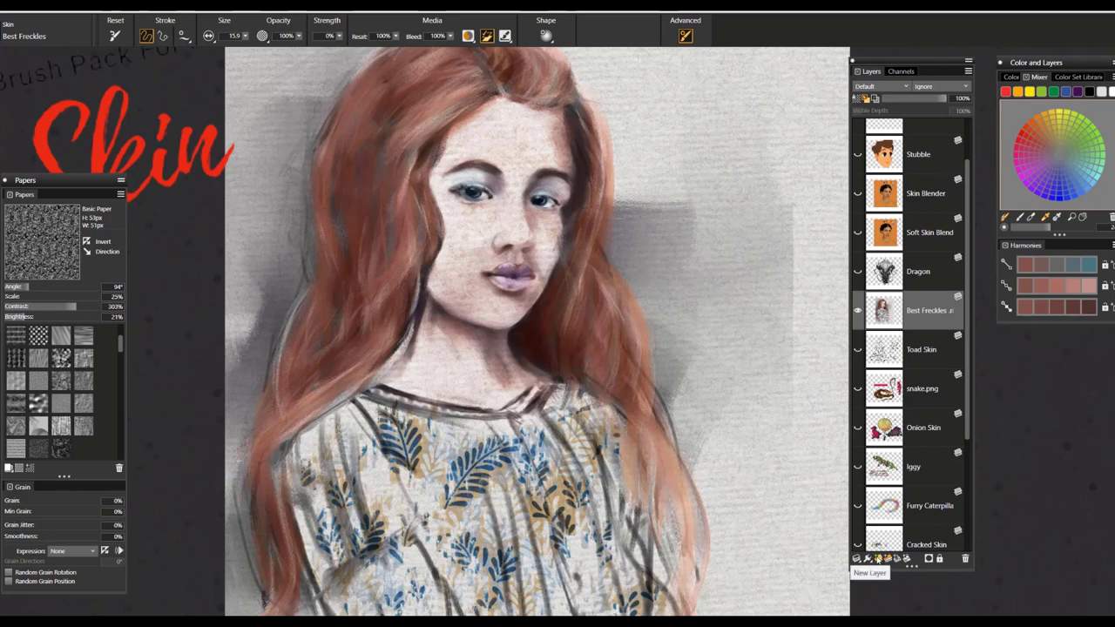
Add a new layer above the portrait and paint small freckles across the cheek and nose at brush size 7
left_click(888, 559)
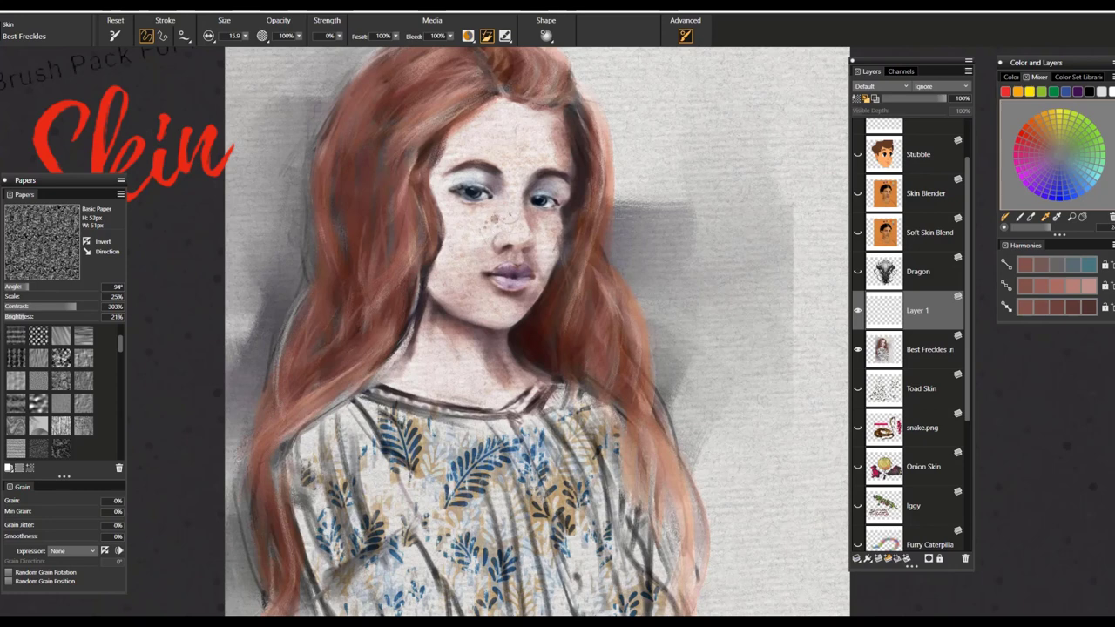
left_click(477, 226)
left_click(488, 217)
key("ctrl+z")
key("ctrl+z")
key("ctrl+z")
key("ctrl+z")
left_click_drag(495, 218, 500, 217)
Sample various hair and skin tones and add freckles across the face, enlarging the brush to 16.3 for the forehead
left_click(407, 235, "alt")
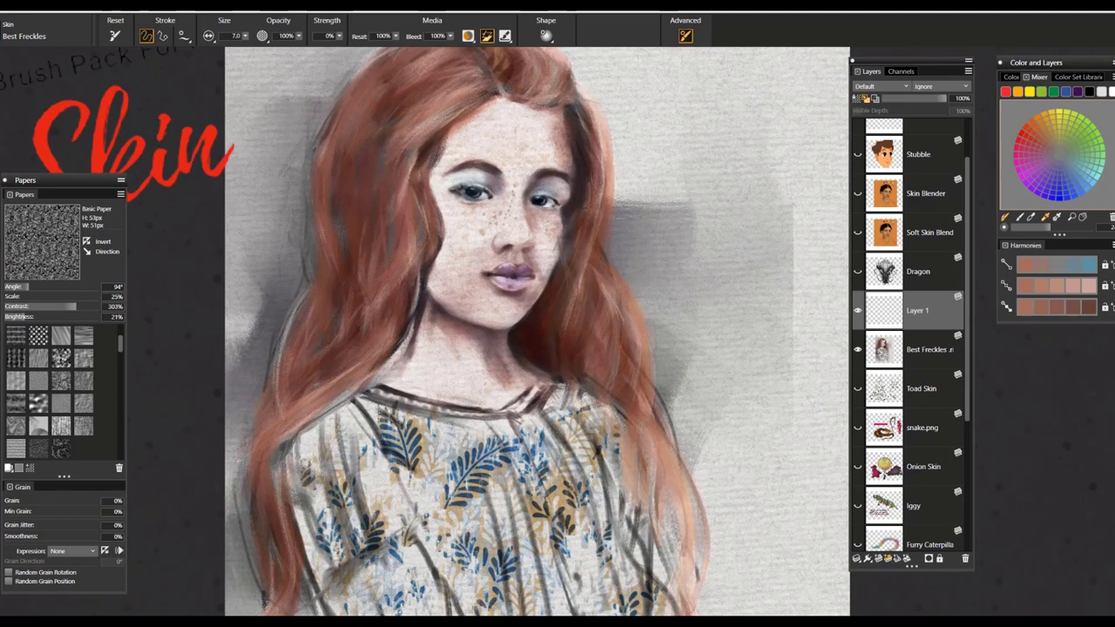
left_click(532, 213, "alt")
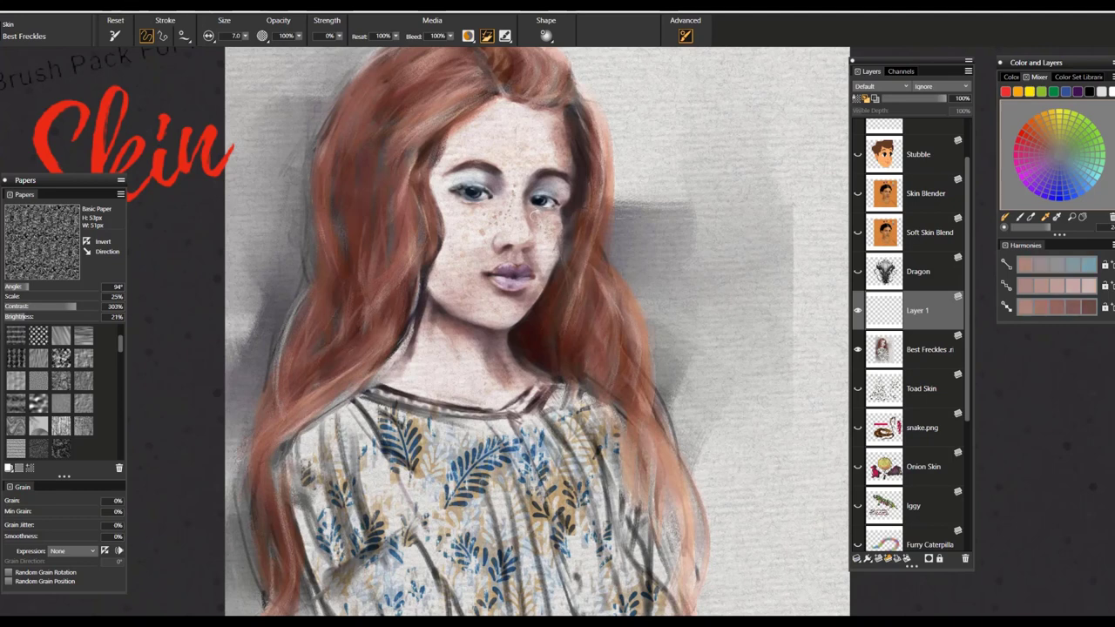
left_click(487, 210, "alt")
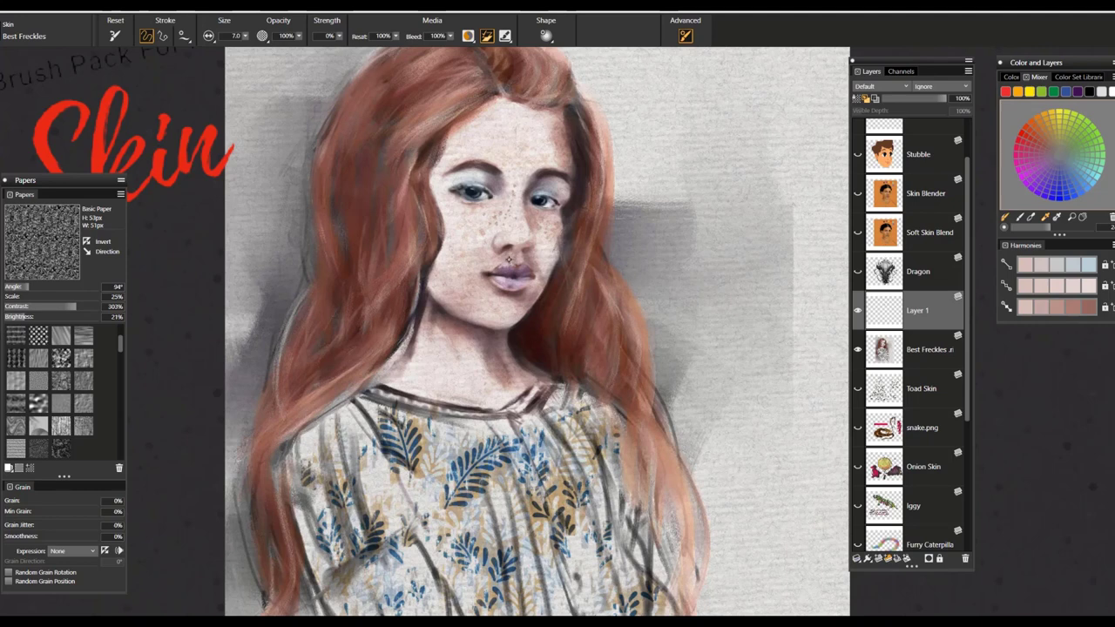
left_click(406, 218, "alt")
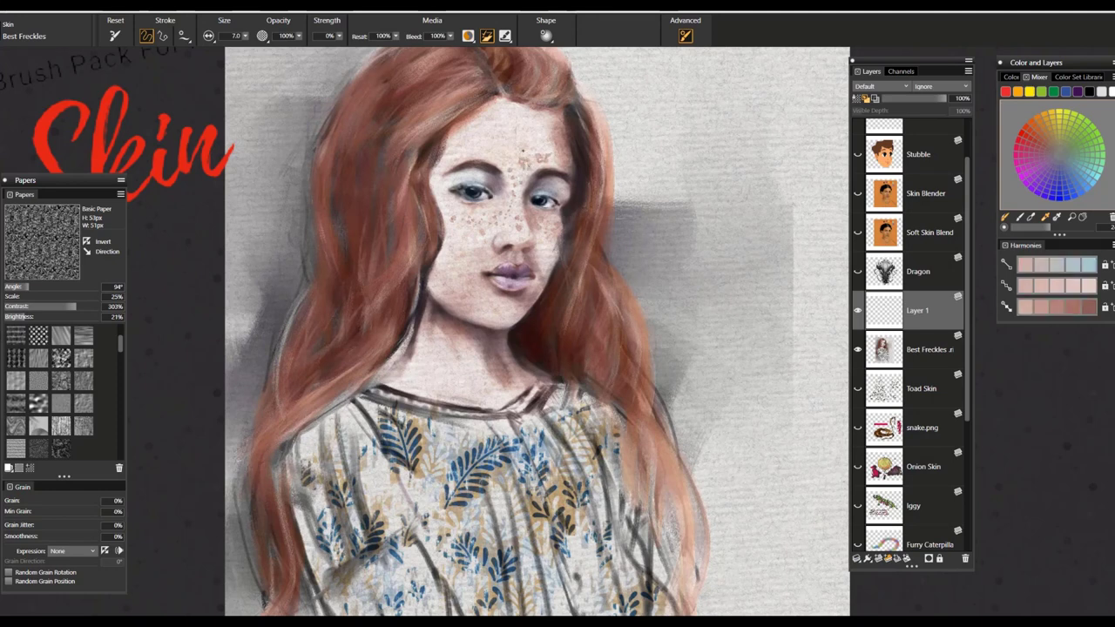
left_click_drag(540, 145, 546, 144)
left_click(540, 147, "alt")
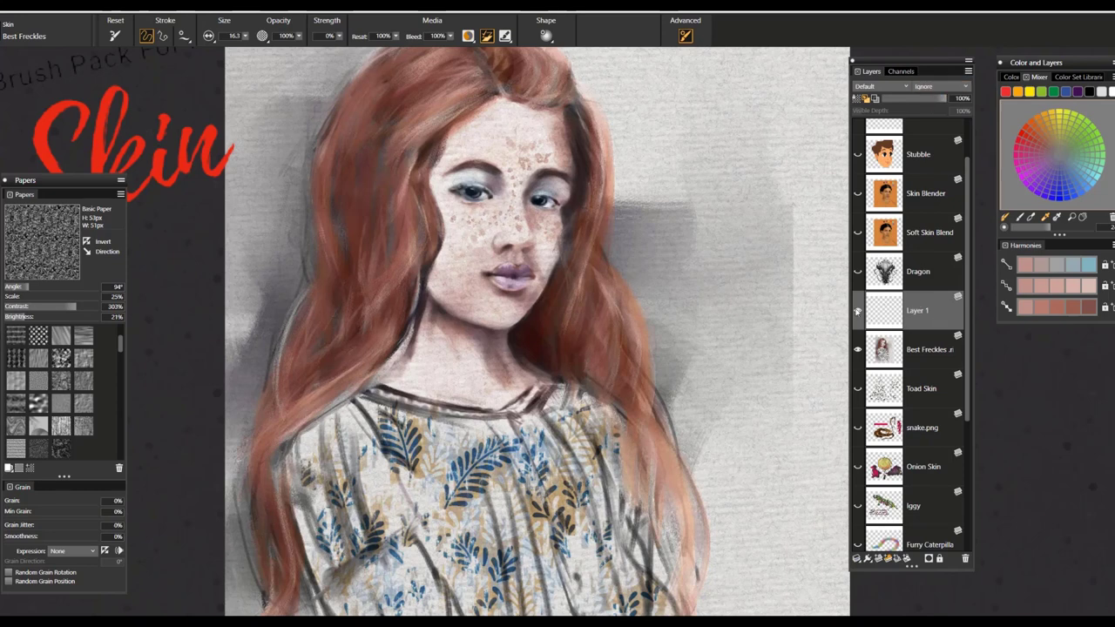
Try the freckle layer, Layer 1, at 58% opacity with the Overlay compositing method
left_click_drag(944, 99, 916, 101)
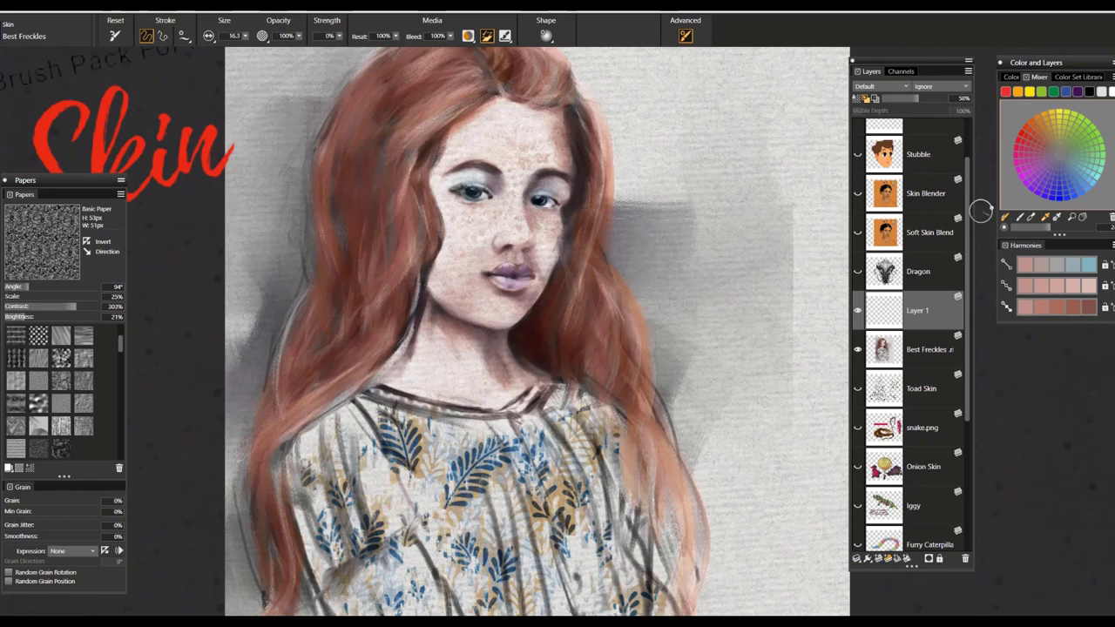
left_click(882, 88)
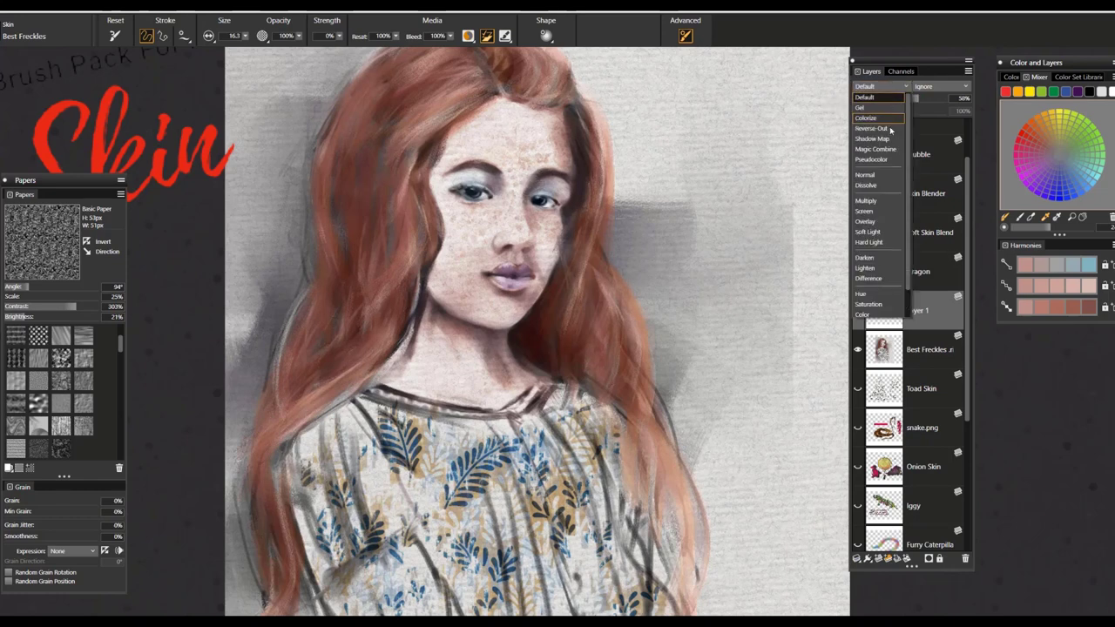
left_click(870, 215)
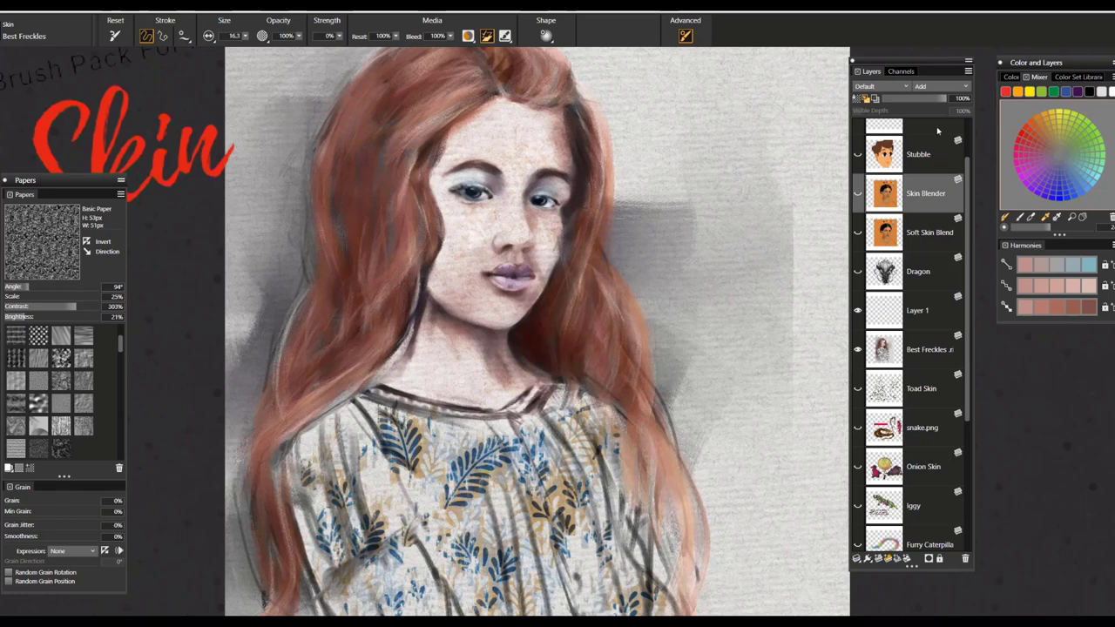
left_click(926, 353)
left_click(934, 309)
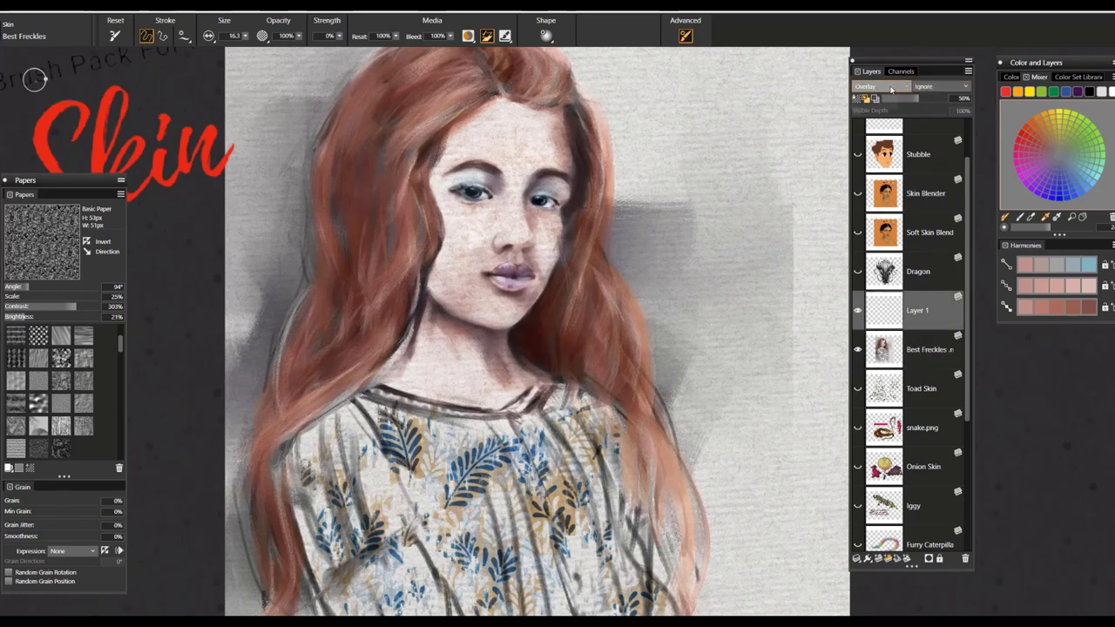
Try different opacities for the Overlay freckle layer, ending at 100%
left_click_drag(918, 98, 943, 98)
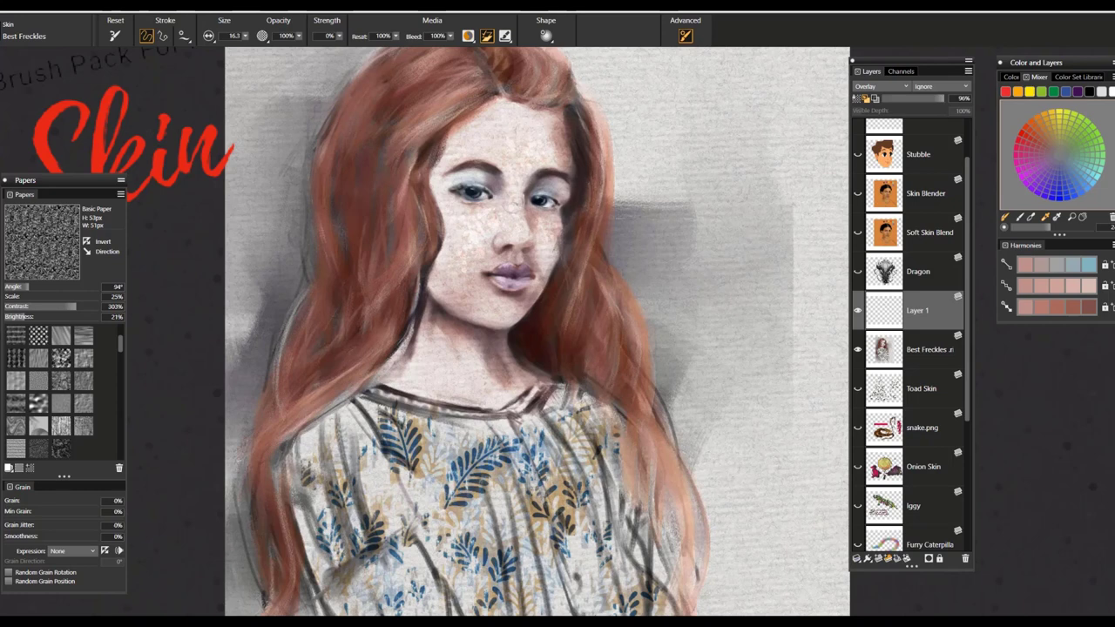
left_click_drag(940, 99, 932, 99)
left_click(922, 98)
left_click_drag(924, 100, 968, 99)
Set Layer 1's compositing method to Multiply and lower its opacity to 32%
left_click(880, 87)
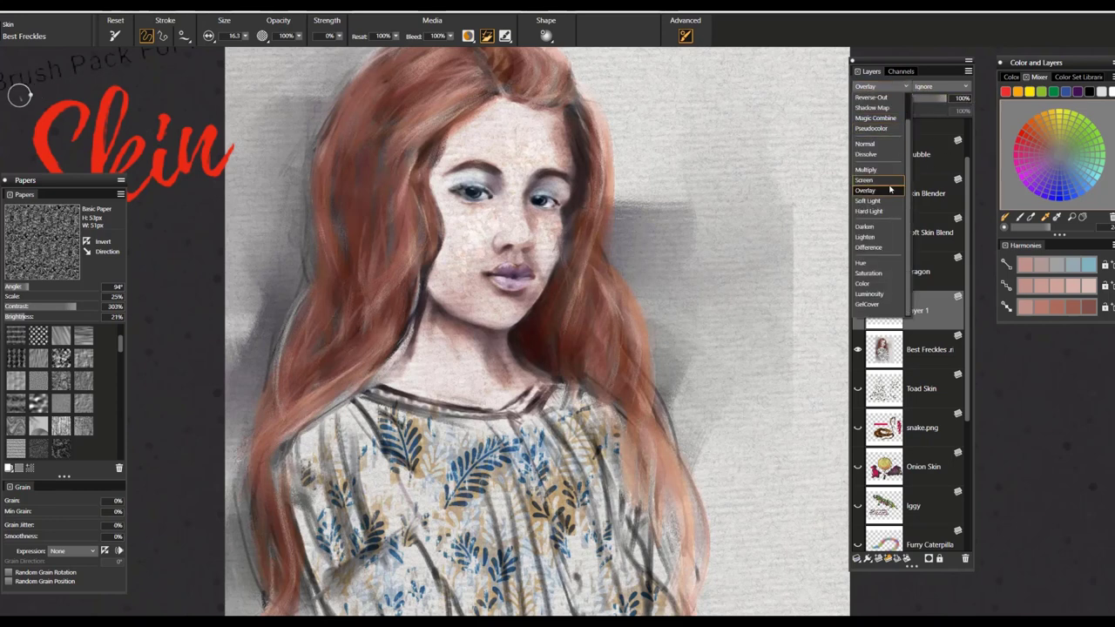
left_click(870, 169)
left_click_drag(949, 98, 904, 101)
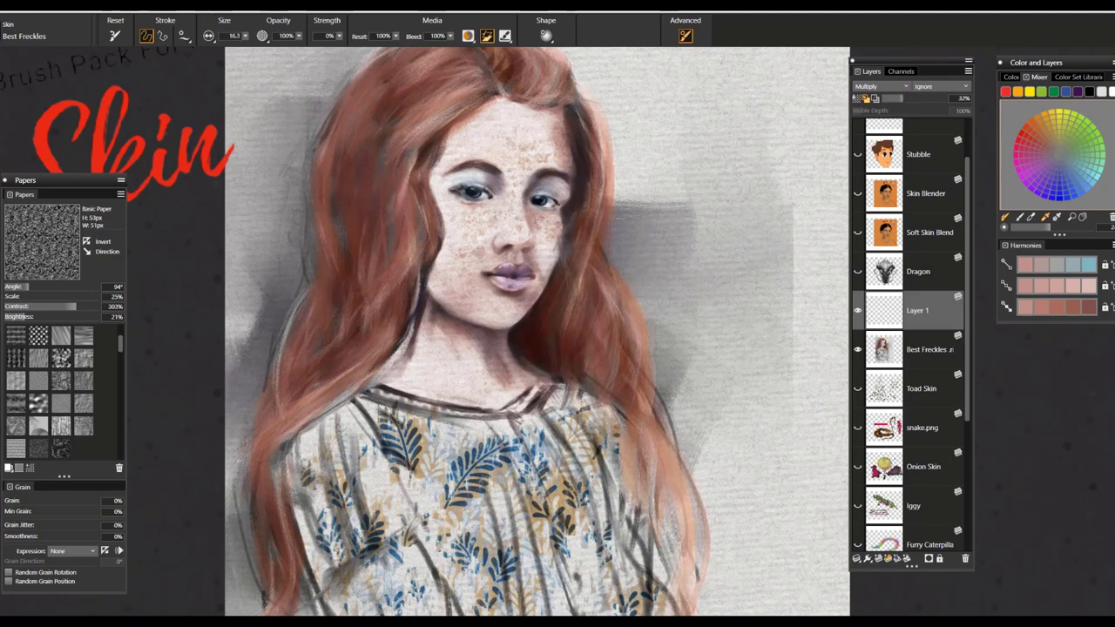
Switch to the Dragon brush, hide the Best Freckles layer and show the Dragon layer
key("n")
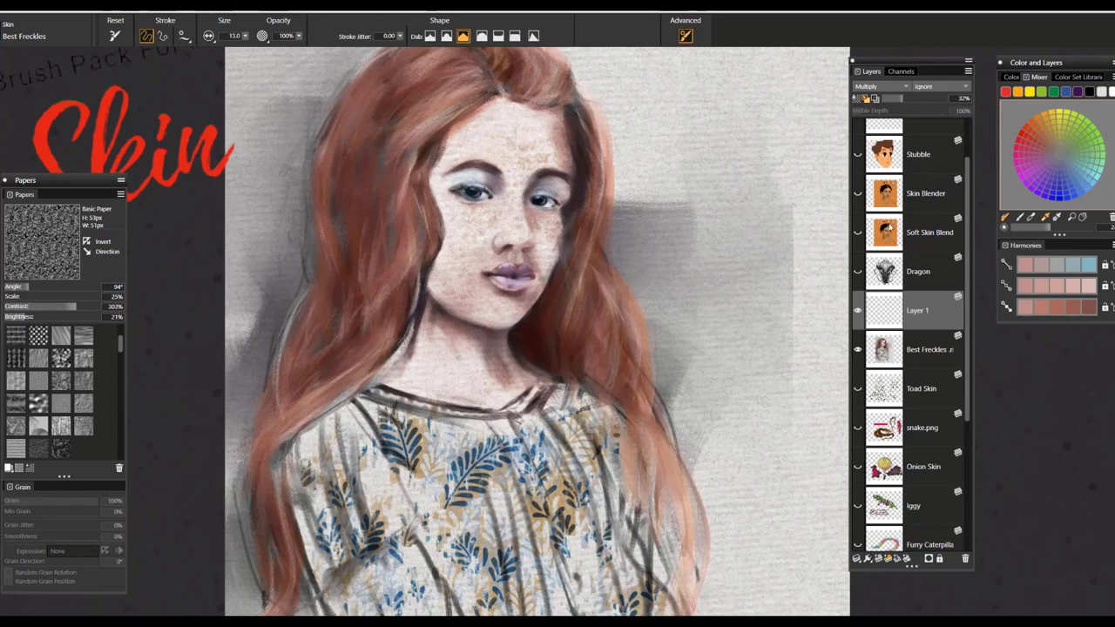
left_click(897, 268)
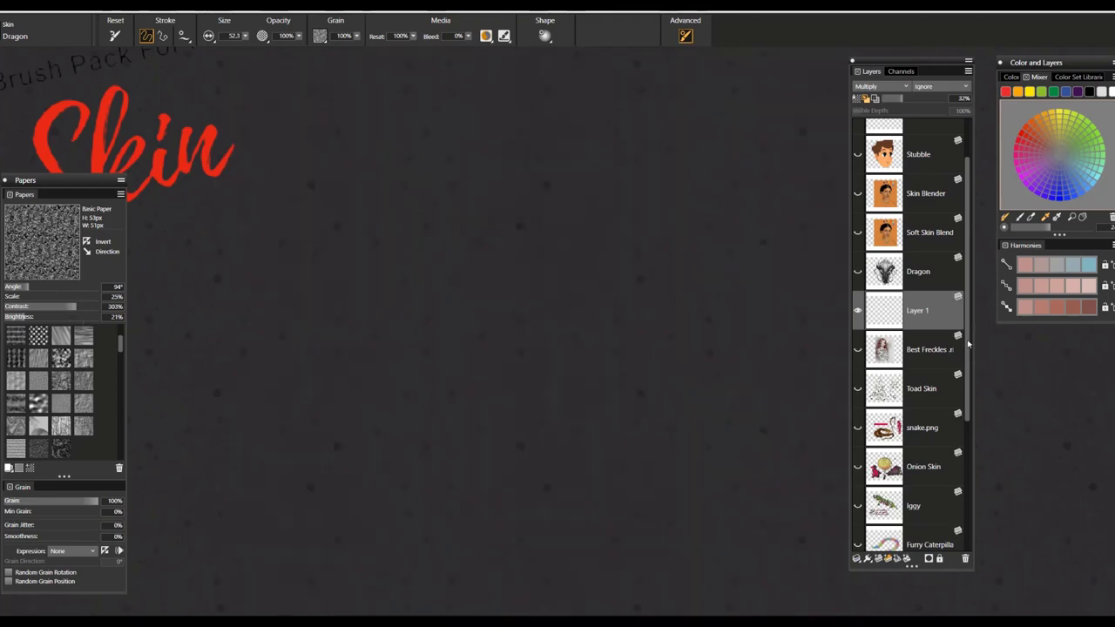
left_click_drag(968, 341, 961, 414)
scroll(961, 416, "up", 5)
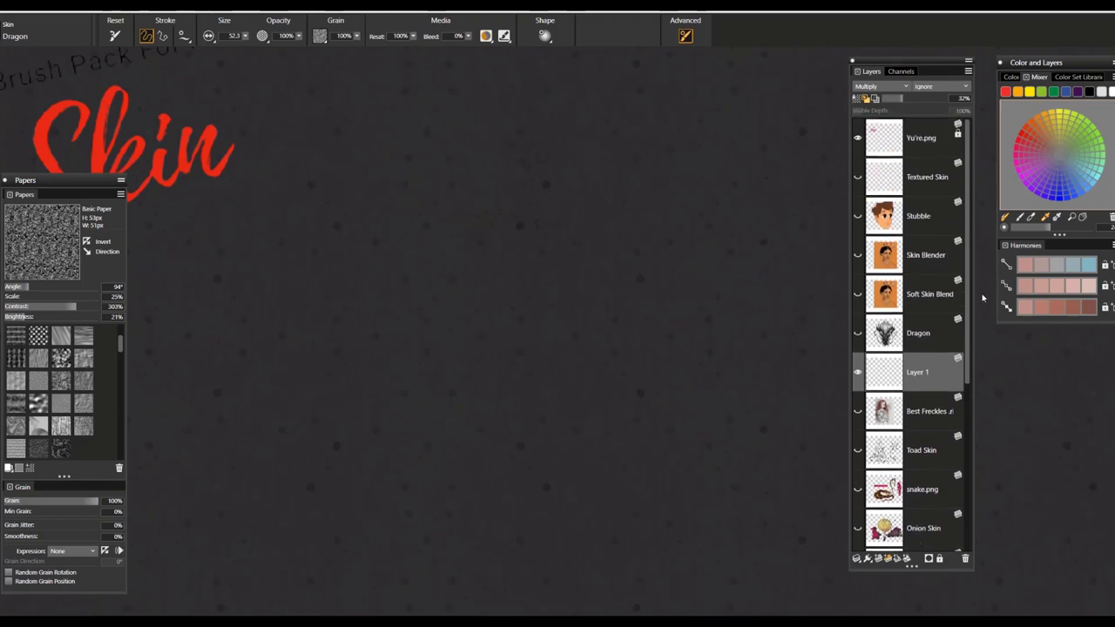
left_click(857, 334)
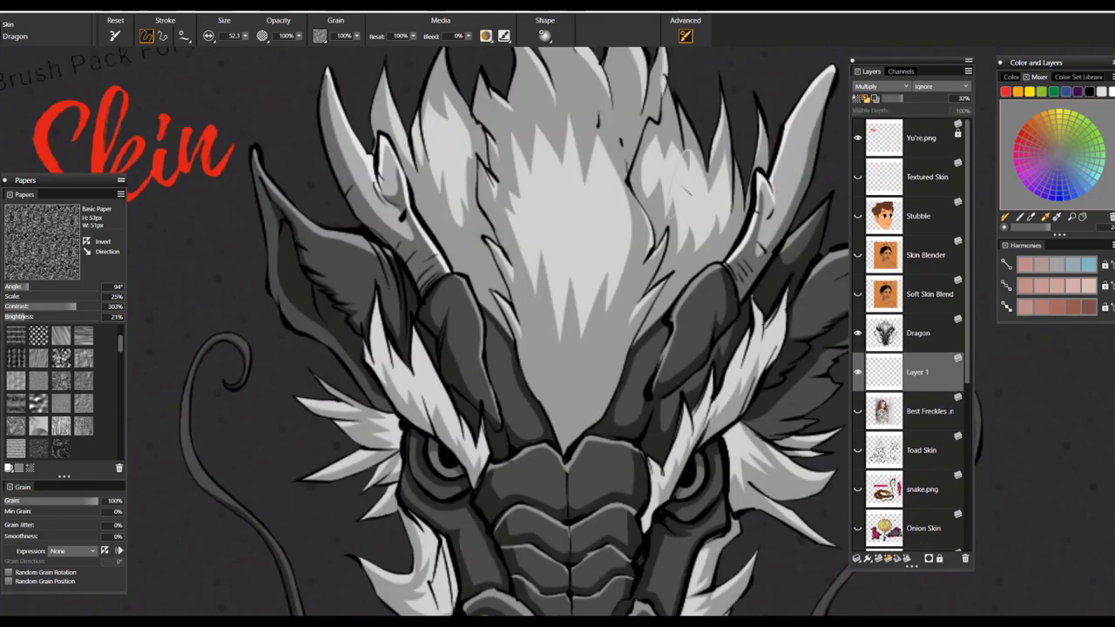
Fit the whole dragon head in view, select the Dragon layer and load its content as a selection
key("ctrl+0")
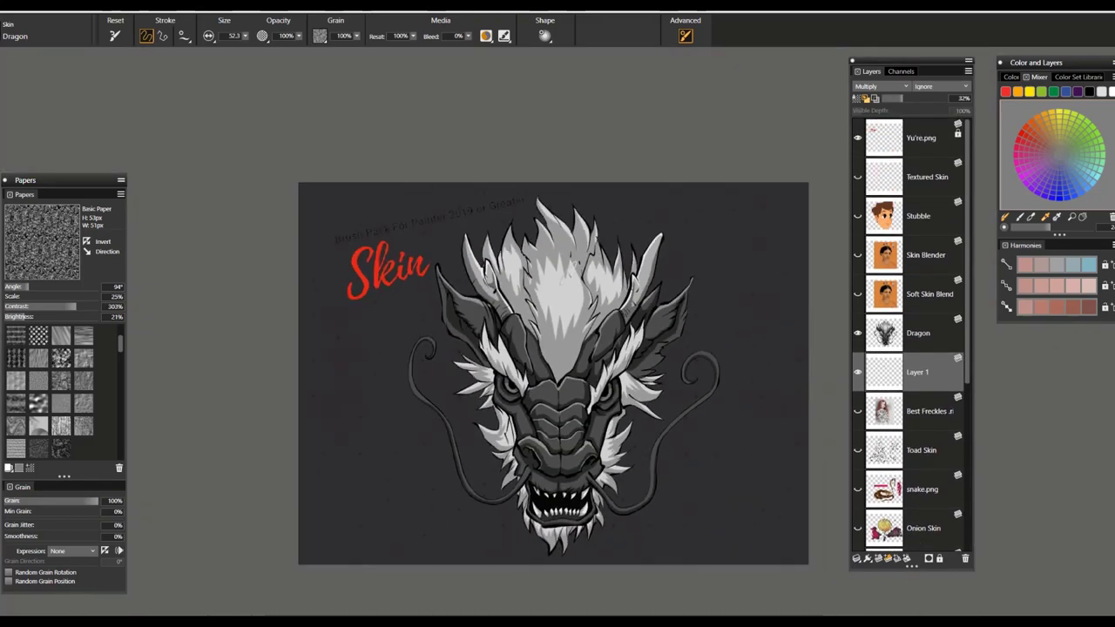
right_click(937, 336)
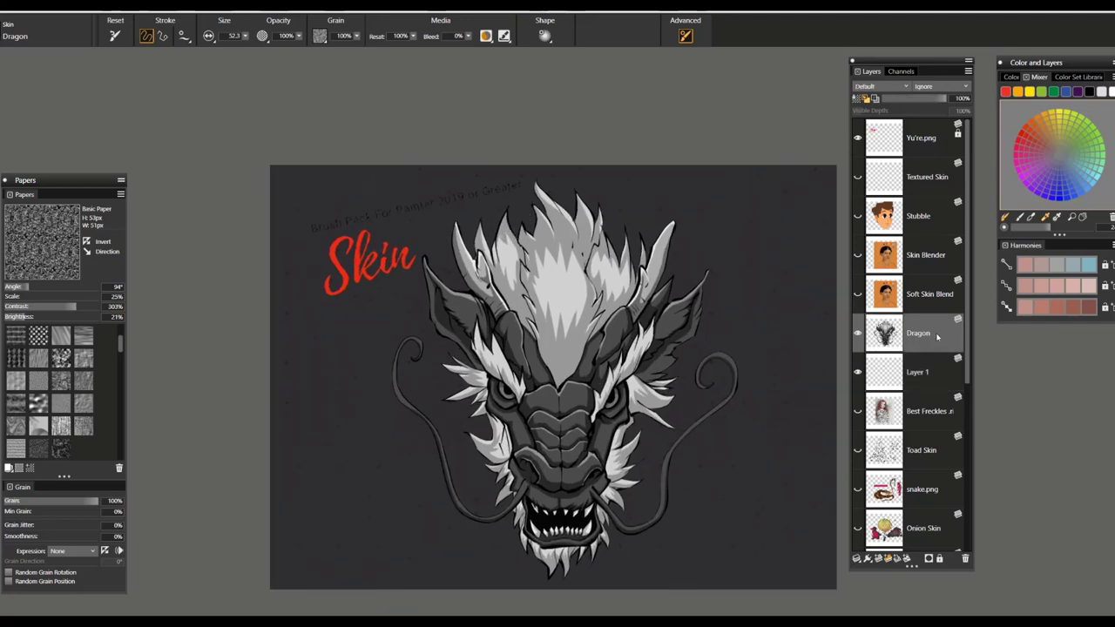
left_click(774, 322)
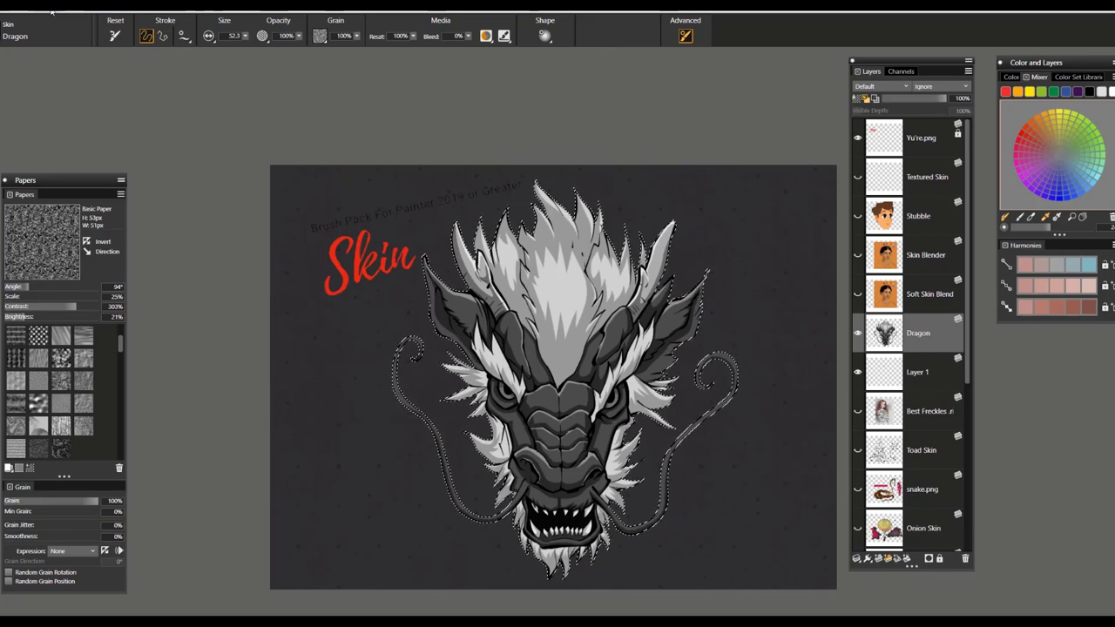
Hide the selection marquee around the dragon and pick a medium green as the painting colour
left_click(103, 5)
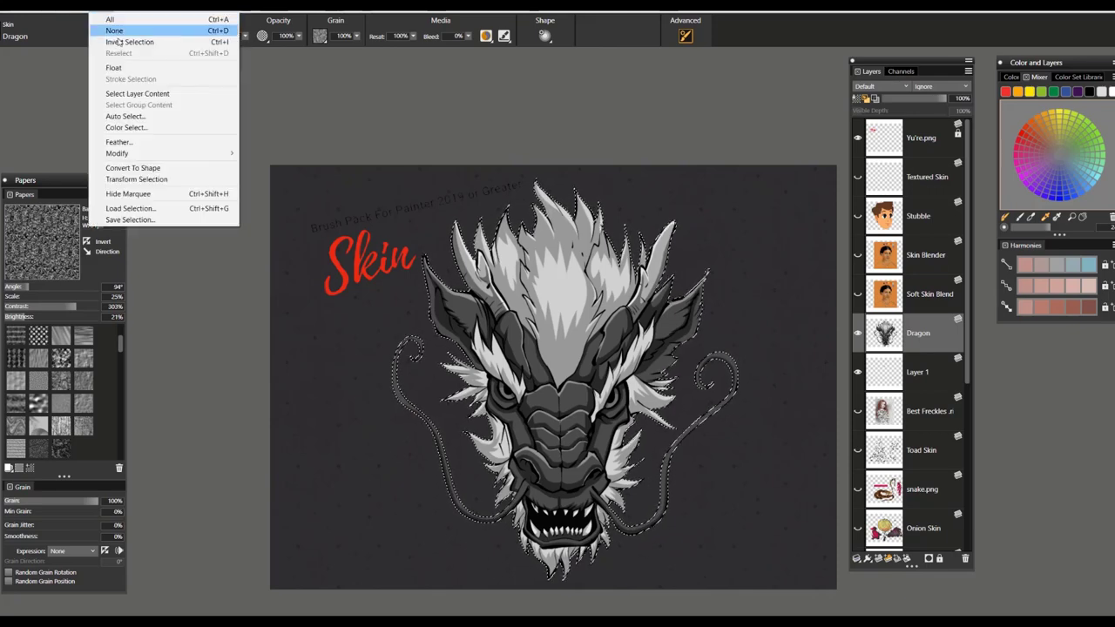
left_click(123, 192)
key("ctrl+equal")
key("ctrl+minus")
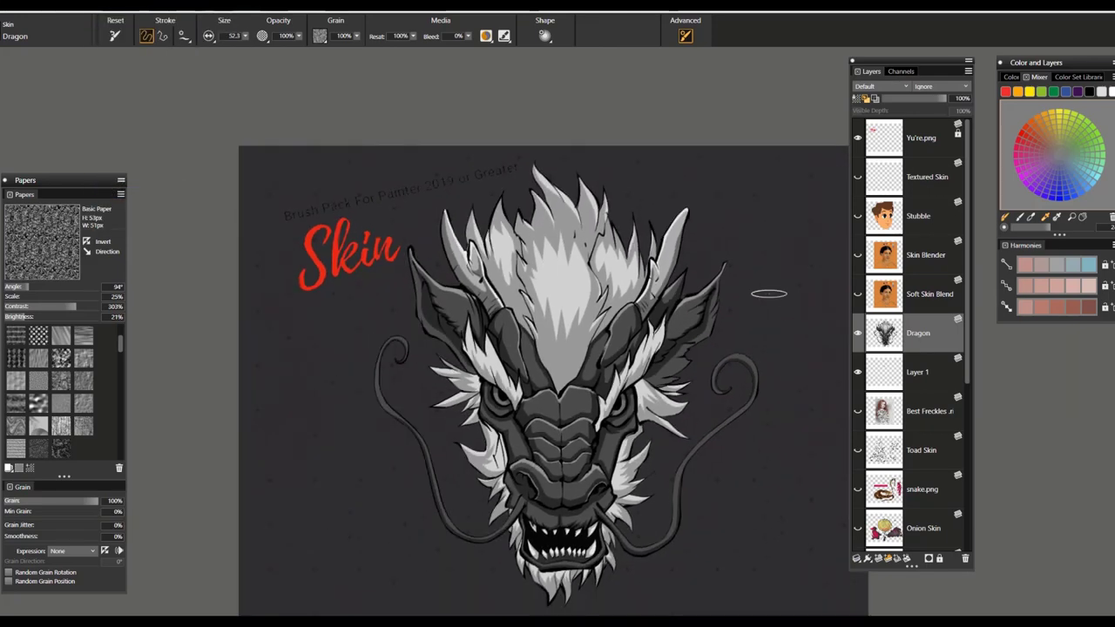
left_click(1085, 135)
left_click(1070, 306)
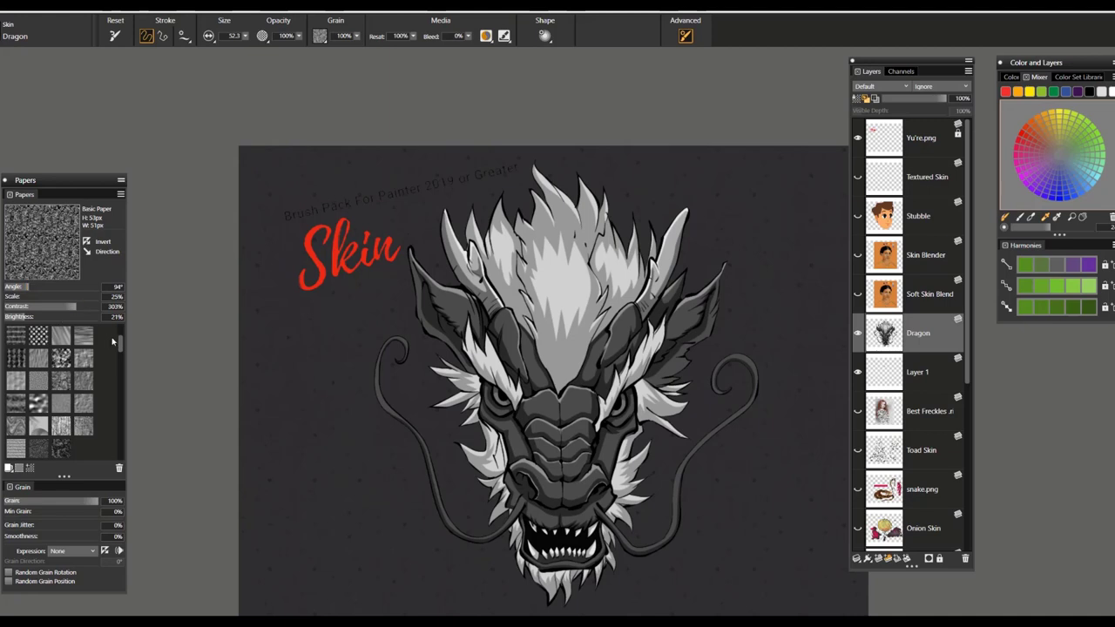
Choose the Fine Dots paper and set its scale to 248% and contrast to 376%
scroll(122, 347, "up", 2)
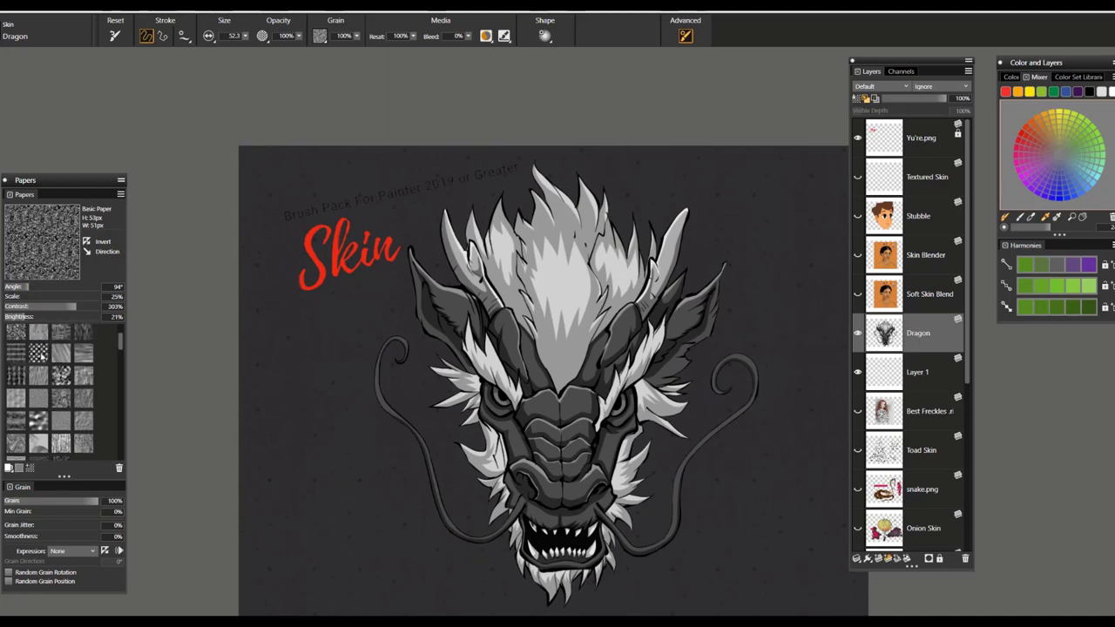
left_click(41, 353)
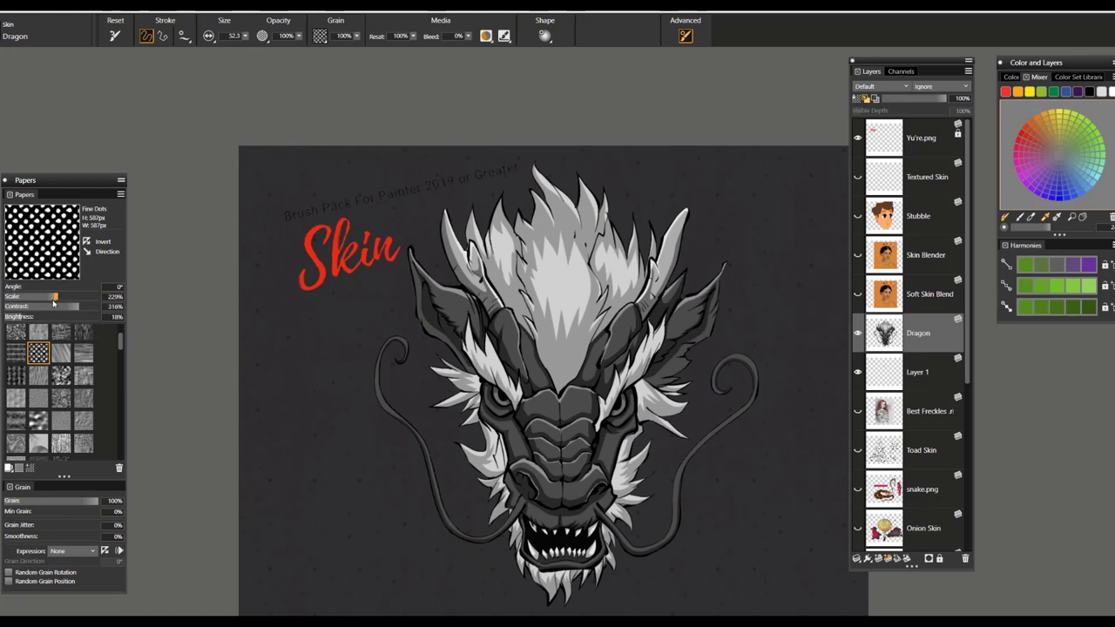
left_click_drag(53, 298, 94, 306)
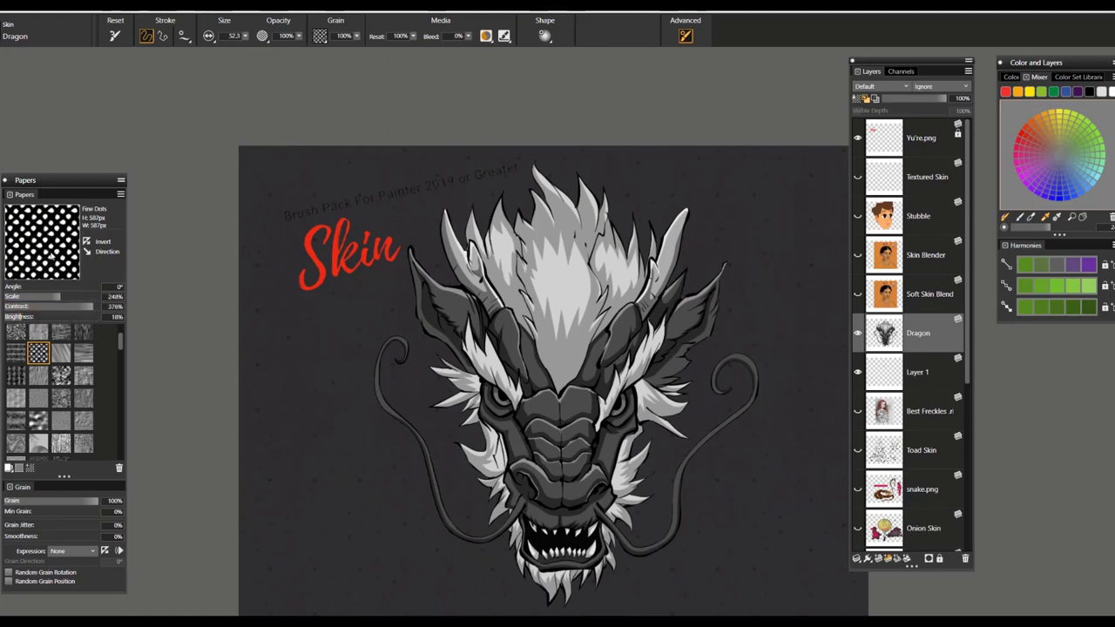
Paint green dotted scales over the dragon's face, muzzle, one ear and the lower part of its mane
mouse_move(532, 339)
left_mouse_down()
mouse_move(535, 376)
mouse_move(526, 341)
mouse_move(488, 315)
left_mouse_up()
mouse_move(553, 396)
left_mouse_down()
mouse_move(562, 451)
mouse_move(575, 416)
mouse_move(614, 442)
mouse_move(623, 433)
mouse_move(627, 465)
mouse_move(638, 455)
mouse_move(616, 499)
mouse_move(553, 486)
mouse_move(539, 451)
mouse_move(557, 417)
mouse_move(492, 303)
mouse_move(463, 310)
mouse_move(418, 277)
left_mouse_up()
mouse_move(466, 323)
left_mouse_down()
mouse_move(446, 332)
mouse_move(496, 357)
left_mouse_up()
mouse_move(533, 275)
left_mouse_down()
mouse_move(564, 383)
mouse_move(512, 424)
mouse_move(559, 500)
mouse_move(542, 482)
left_mouse_up()
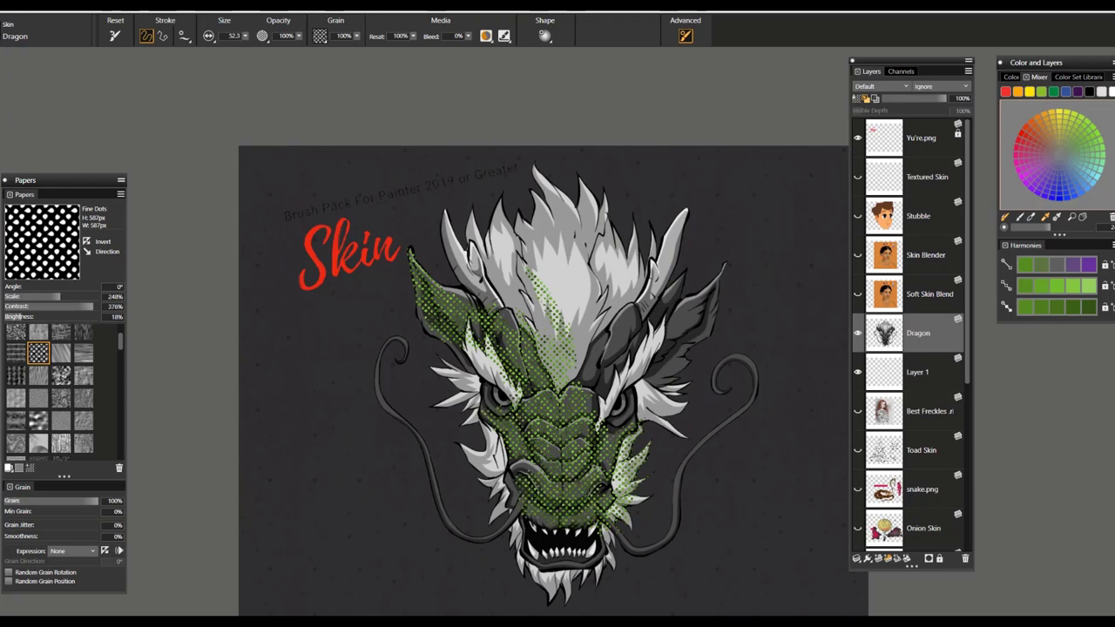
mouse_move(566, 423)
left_mouse_down()
mouse_move(582, 438)
mouse_move(618, 340)
mouse_move(591, 384)
mouse_move(571, 378)
left_mouse_up()
mouse_move(564, 305)
left_mouse_down()
mouse_move(559, 253)
mouse_move(540, 322)
mouse_move(502, 266)
left_mouse_up()
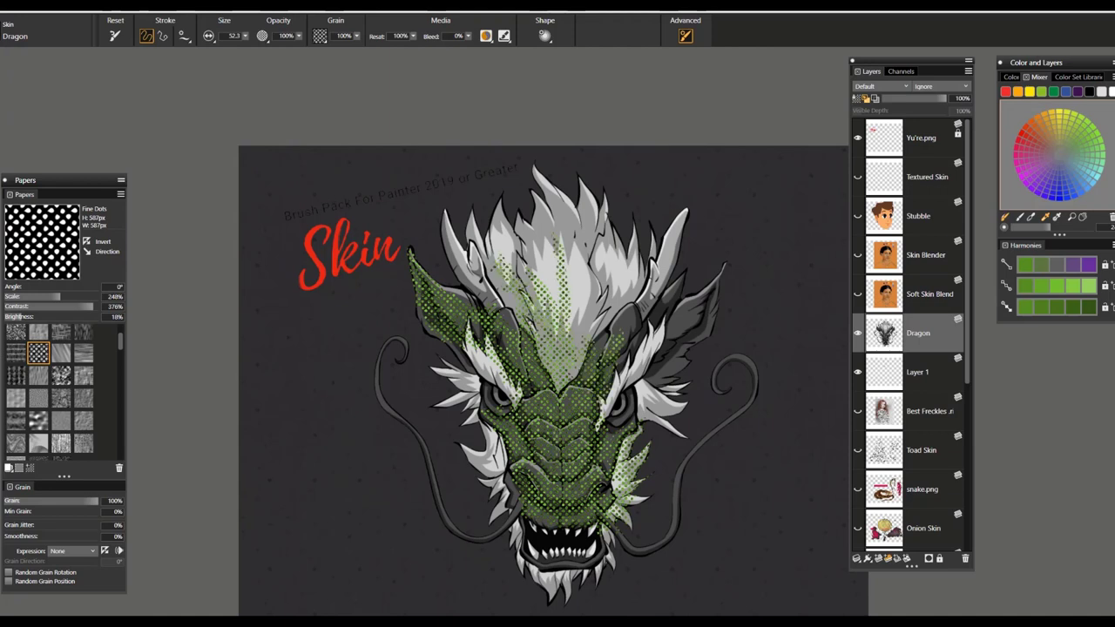
Switch to the mottled Simulated Wo... paper and paint green texture over the dragon's forehead, face and both ears
left_click(60, 380)
mouse_move(507, 327)
left_mouse_down()
mouse_move(545, 390)
mouse_move(512, 335)
left_mouse_up()
mouse_move(536, 371)
left_mouse_down()
mouse_move(502, 319)
mouse_move(504, 336)
mouse_move(520, 304)
mouse_move(466, 321)
mouse_move(435, 307)
mouse_move(470, 348)
mouse_move(478, 331)
mouse_move(505, 396)
mouse_move(553, 418)
mouse_move(590, 418)
mouse_move(599, 485)
mouse_move(613, 409)
left_mouse_up()
mouse_move(621, 322)
left_mouse_down()
mouse_move(595, 363)
mouse_move(619, 331)
mouse_move(585, 367)
mouse_move(563, 364)
mouse_move(592, 281)
mouse_move(578, 331)
mouse_move(555, 348)
mouse_move(568, 246)
left_mouse_up()
mouse_move(575, 327)
left_mouse_down()
mouse_move(564, 352)
mouse_move(557, 321)
mouse_move(558, 364)
left_mouse_up()
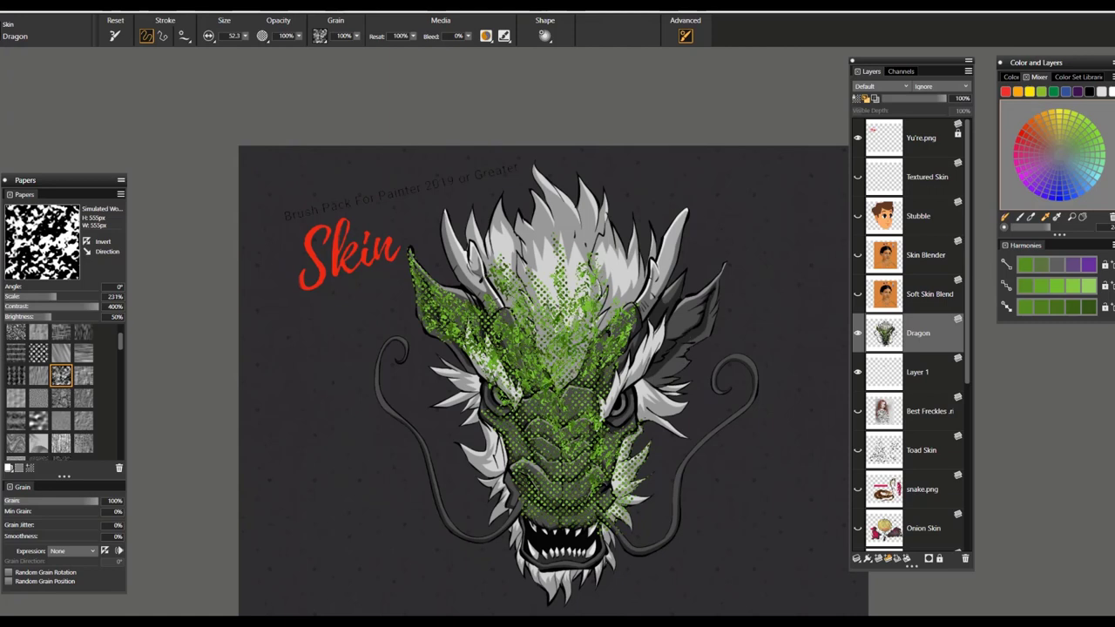
mouse_move(693, 312)
left_mouse_down()
mouse_move(677, 328)
mouse_move(712, 284)
mouse_move(696, 340)
mouse_move(670, 362)
mouse_move(668, 336)
mouse_move(716, 288)
mouse_move(660, 374)
mouse_move(646, 369)
mouse_move(683, 330)
mouse_move(618, 425)
mouse_move(603, 415)
mouse_move(604, 388)
mouse_move(577, 471)
mouse_move(540, 514)
mouse_move(562, 492)
mouse_move(526, 481)
mouse_move(589, 512)
mouse_move(542, 493)
mouse_move(581, 459)
mouse_move(601, 369)
left_mouse_up()
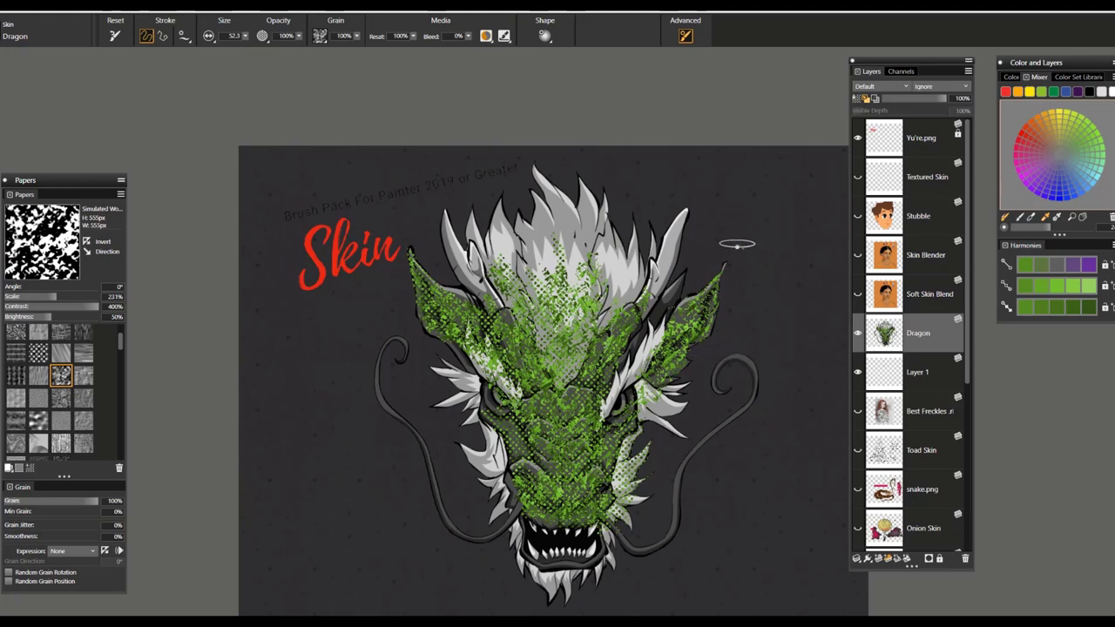
Paint four horizontal mottled green test strokes on the background beside the dragon's mane
left_click_drag(646, 185, 822, 185)
left_click_drag(612, 166, 819, 165)
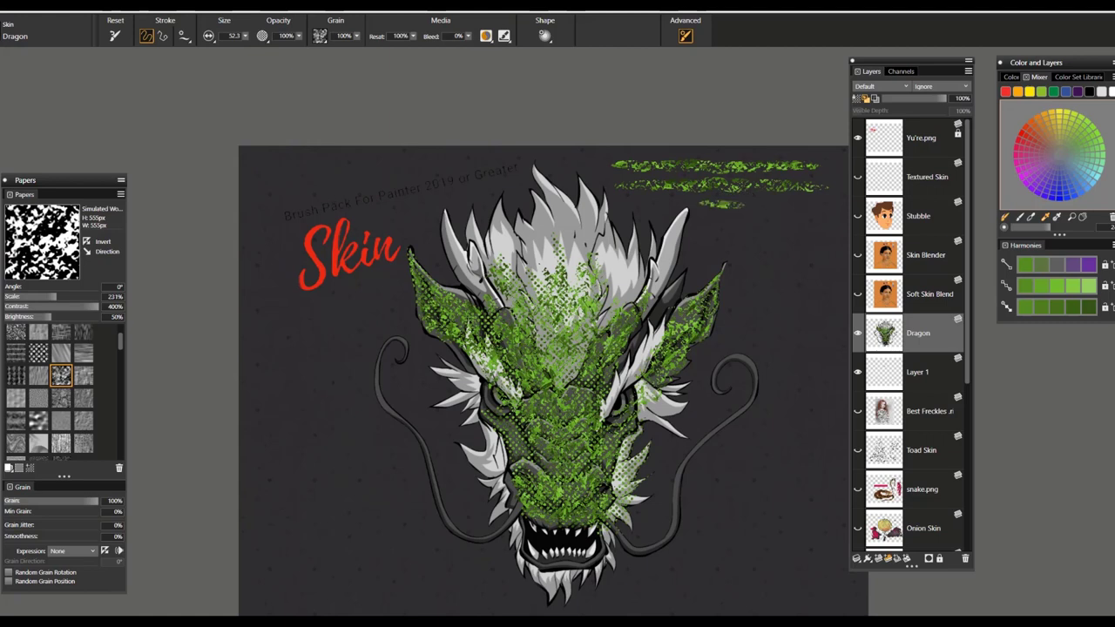
left_click_drag(700, 204, 836, 204)
left_click_drag(707, 224, 833, 226)
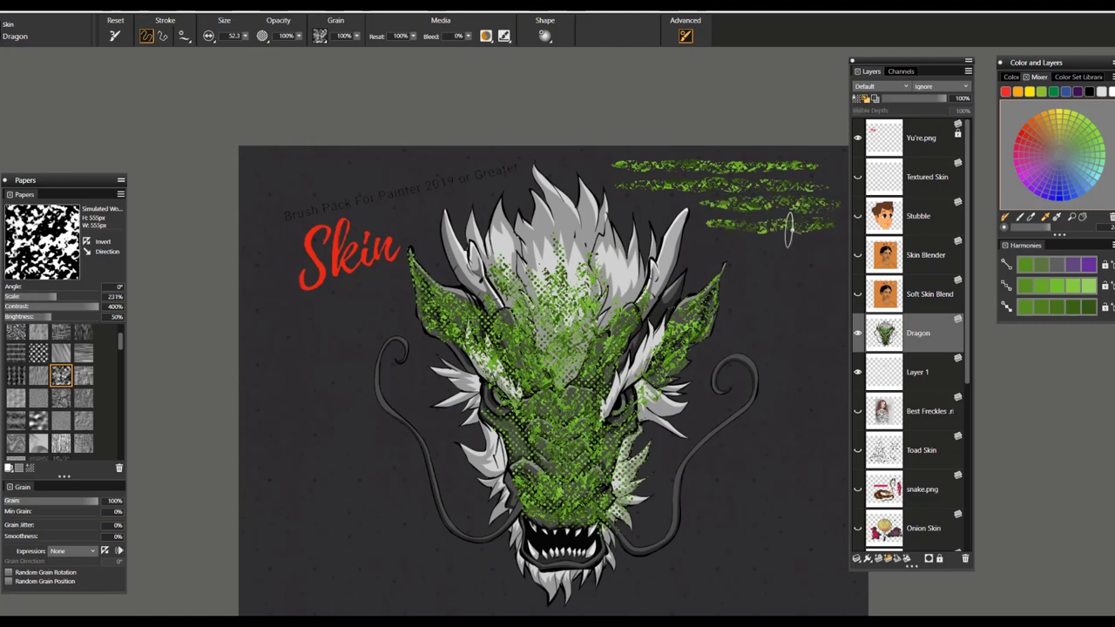
Paint mottled green patches on the background on both sides of the dragon and more texture over its muzzle
left_click_drag(753, 268, 775, 298)
mouse_move(765, 240)
left_mouse_down()
mouse_move(774, 286)
mouse_move(749, 322)
mouse_move(793, 350)
mouse_move(803, 344)
mouse_move(773, 346)
left_mouse_up()
mouse_move(335, 418)
left_mouse_down()
mouse_move(303, 401)
mouse_move(320, 431)
mouse_move(366, 410)
mouse_move(358, 439)
mouse_move(322, 357)
mouse_move(350, 447)
left_mouse_up()
mouse_move(535, 407)
left_mouse_down()
mouse_move(562, 474)
mouse_move(570, 352)
mouse_move(597, 468)
mouse_move(613, 474)
left_mouse_up()
left_click(703, 458)
left_click_drag(704, 456, 734, 442)
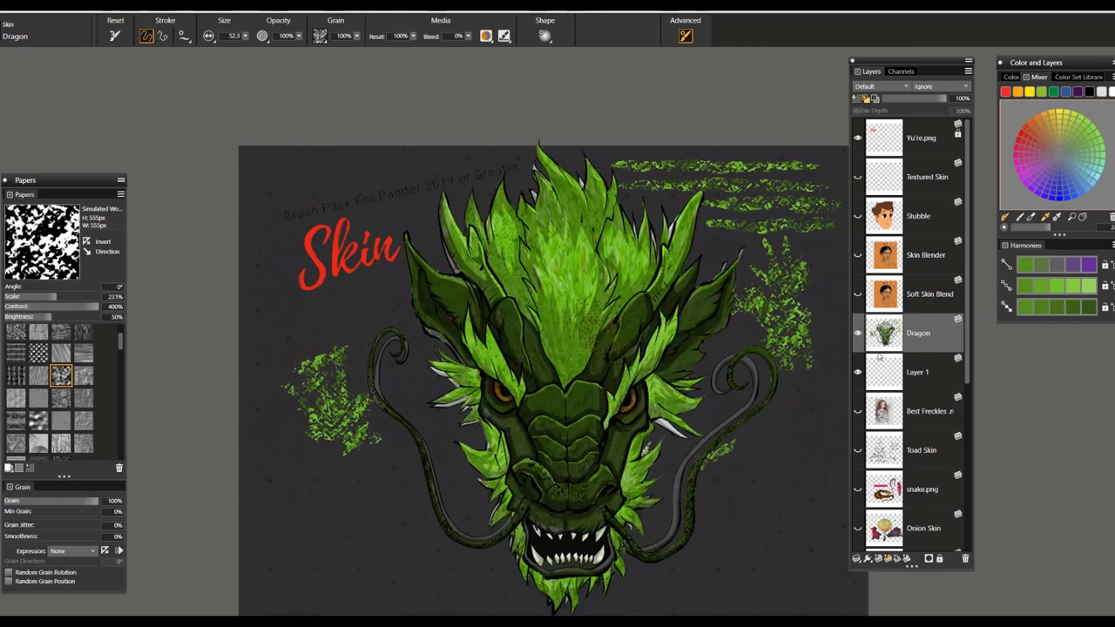
Switch to the Stubble brush, hide the Dragon layer, show the Stubble layer and load its content as a selection
left_click(857, 334)
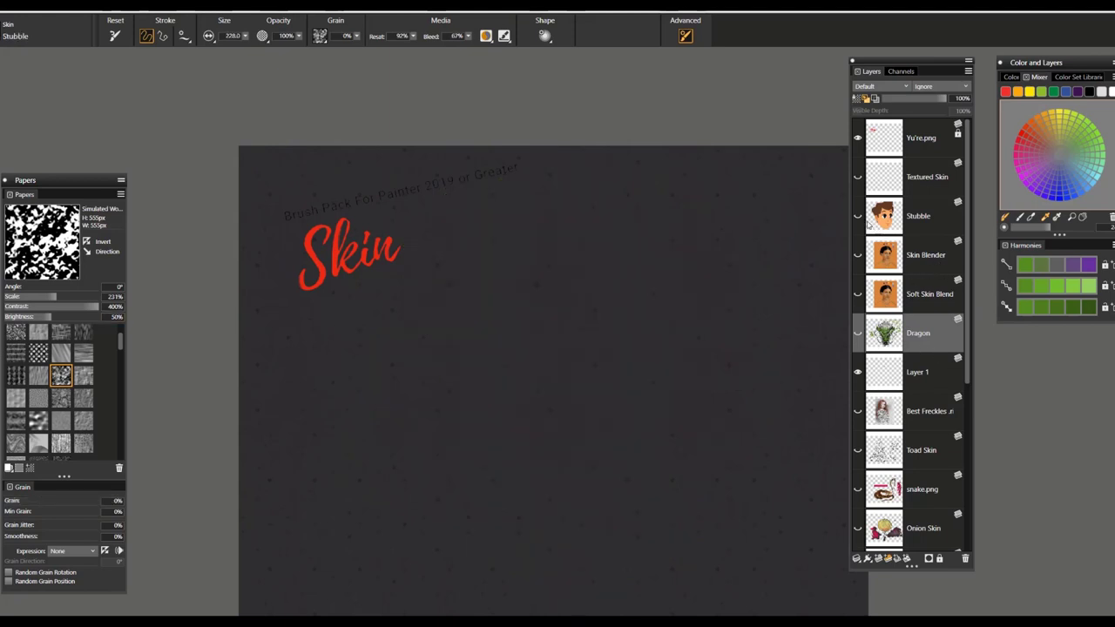
left_click(858, 216)
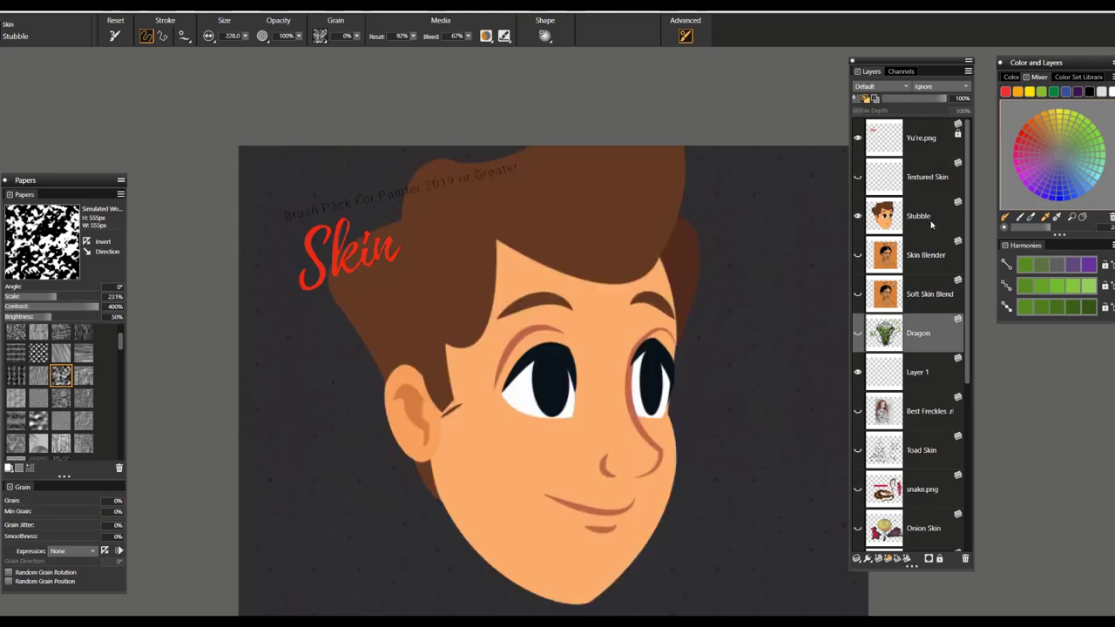
right_click(930, 225)
left_click(809, 555)
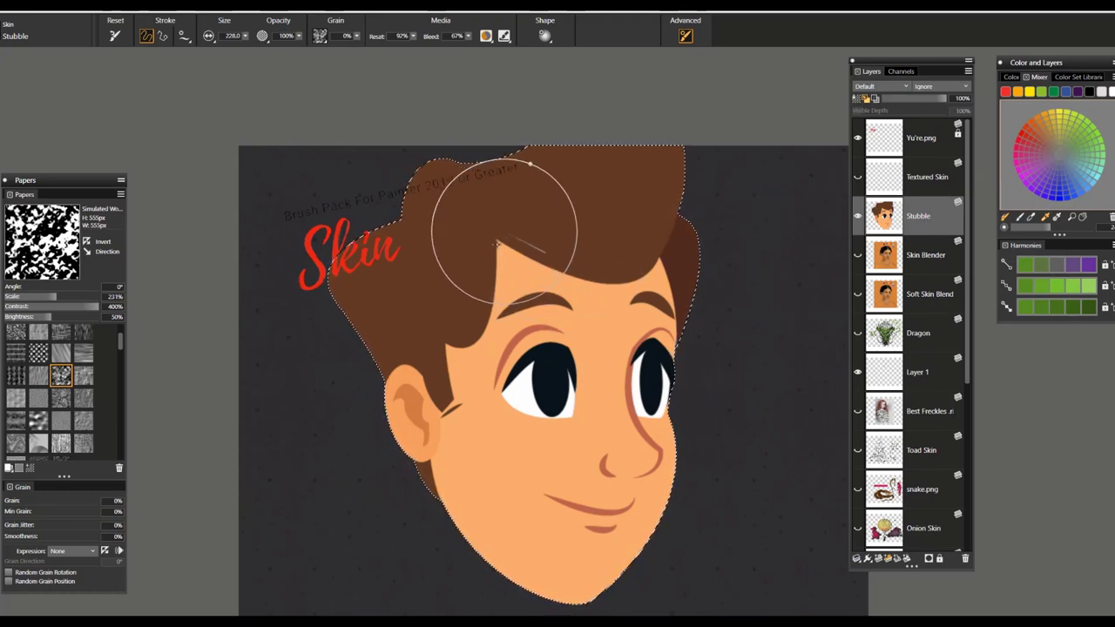
Sample the hair's brown, paint stubble across the man's jaw, chin and upper lip, and pick a darker brown
left_click(464, 268, "alt")
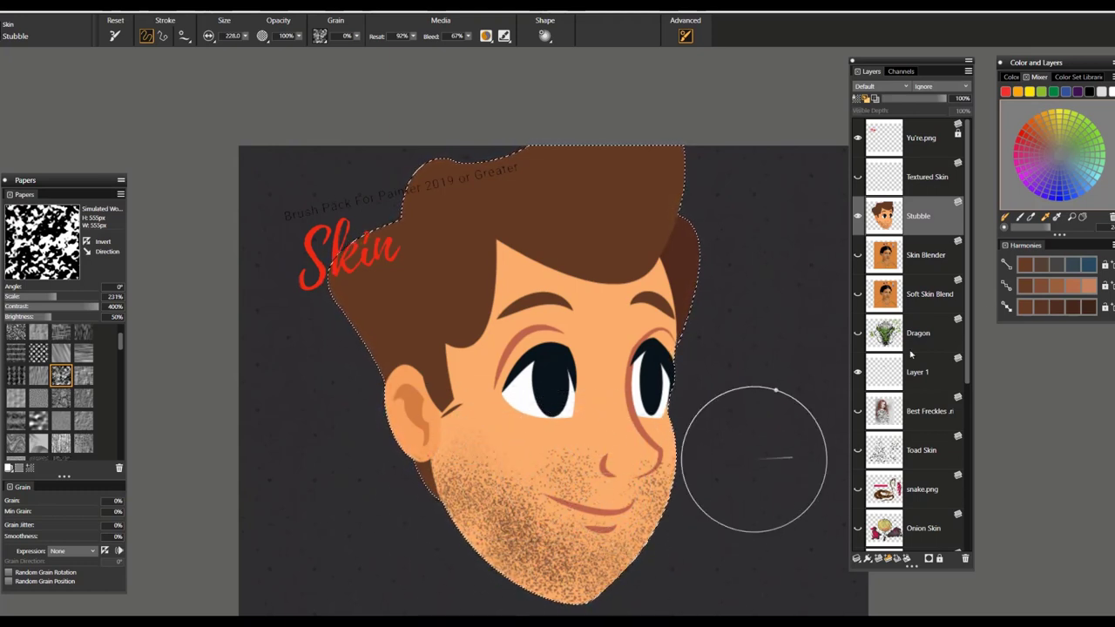
left_click(1089, 306)
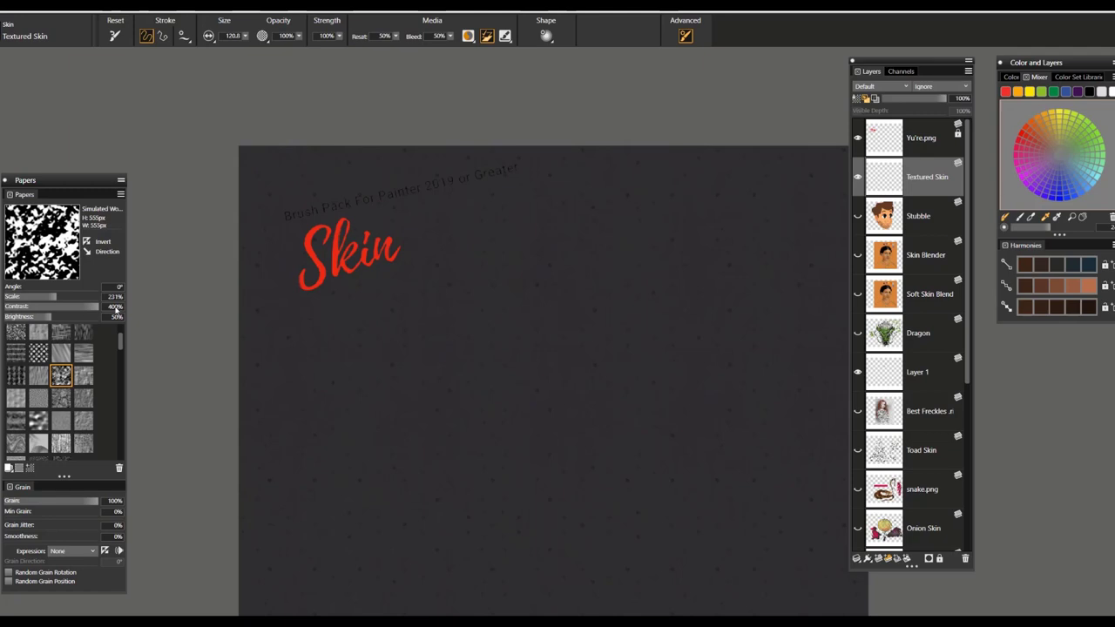
Pick a saturated blue and paint cloudy blue dabs across the Textured Skin layer with the Textured Skin brush
left_click(1059, 188)
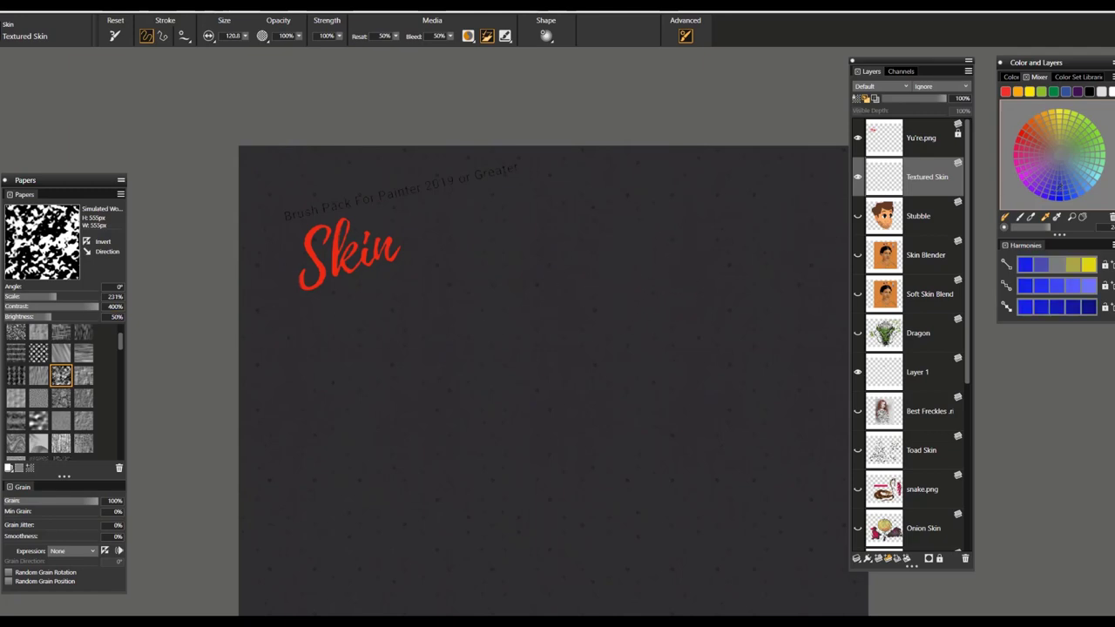
left_click(366, 378)
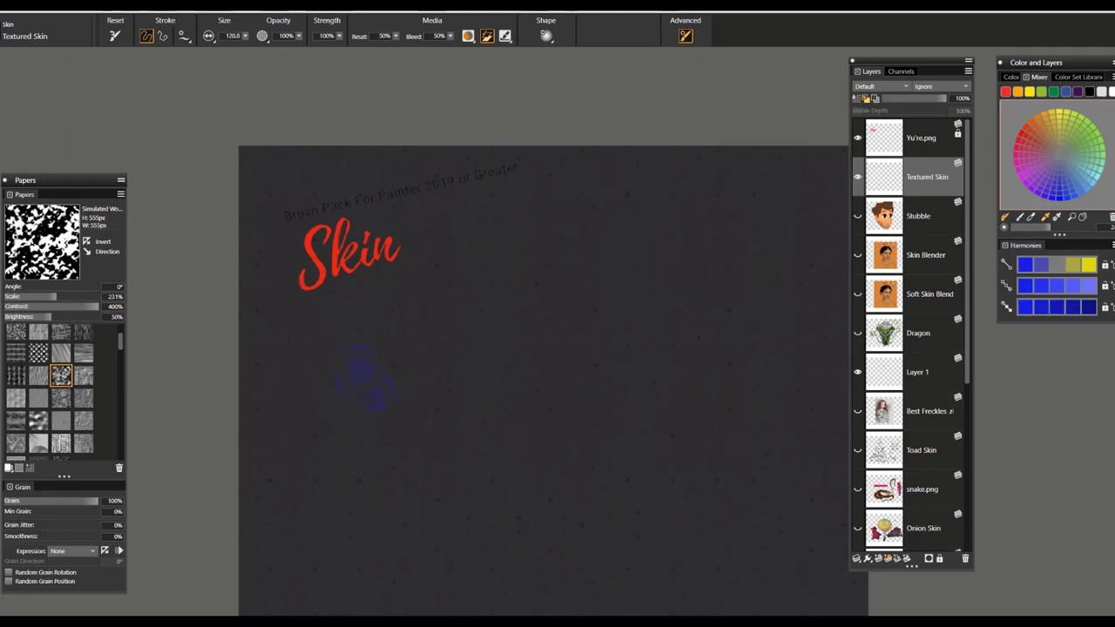
mouse_move(423, 374)
left_mouse_down()
mouse_move(474, 331)
mouse_move(522, 413)
mouse_move(550, 319)
mouse_move(587, 303)
left_mouse_up()
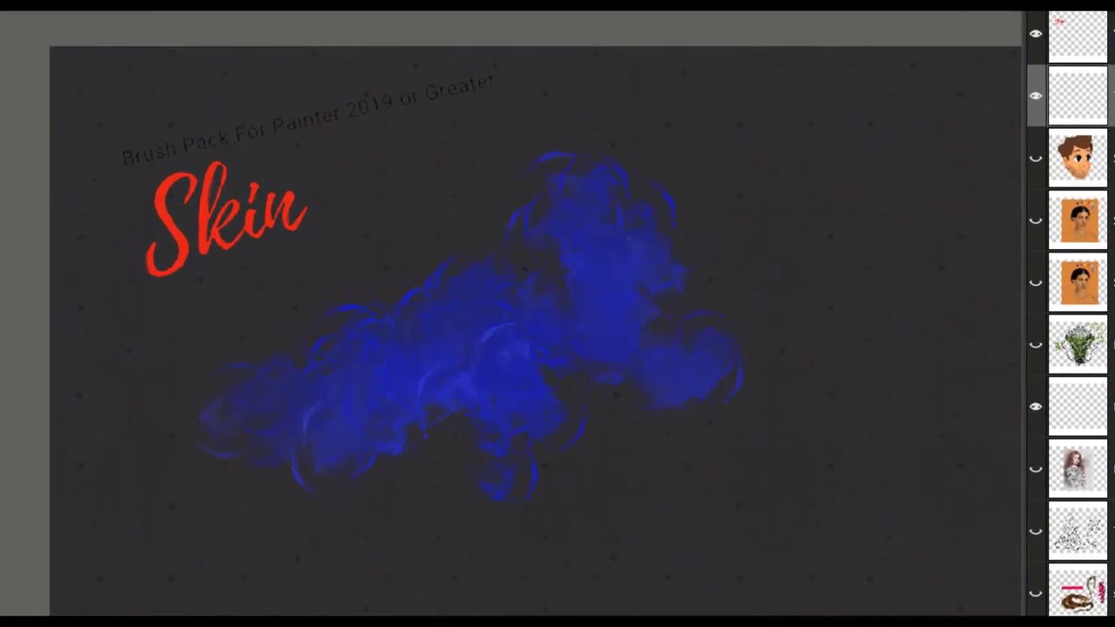
mouse_move(676, 319)
left_mouse_down()
mouse_move(737, 252)
mouse_move(845, 200)
mouse_move(888, 355)
left_mouse_up()
mouse_move(736, 465)
left_mouse_down()
mouse_move(615, 511)
mouse_move(406, 531)
mouse_move(158, 578)
mouse_move(323, 481)
mouse_move(435, 500)
mouse_move(383, 285)
left_mouse_up()
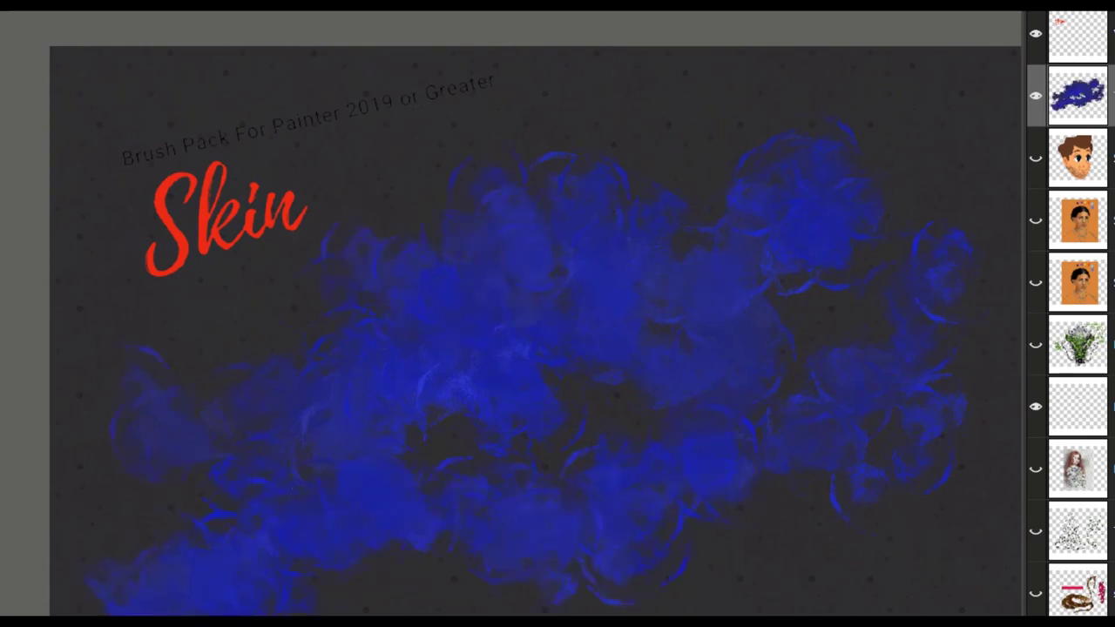
Add light blue, white and lavender-grey textured dabs over the blue clouds on the Textured Skin layer
mouse_move(815, 237)
left_mouse_down()
mouse_move(717, 261)
mouse_move(647, 296)
mouse_move(670, 342)
mouse_move(688, 150)
mouse_move(784, 174)
mouse_move(868, 264)
mouse_move(871, 348)
left_mouse_up()
mouse_move(835, 409)
left_mouse_down()
mouse_move(804, 542)
mouse_move(653, 609)
mouse_move(540, 601)
mouse_move(488, 575)
mouse_move(580, 523)
mouse_move(428, 514)
mouse_move(300, 601)
mouse_move(265, 593)
left_mouse_up()
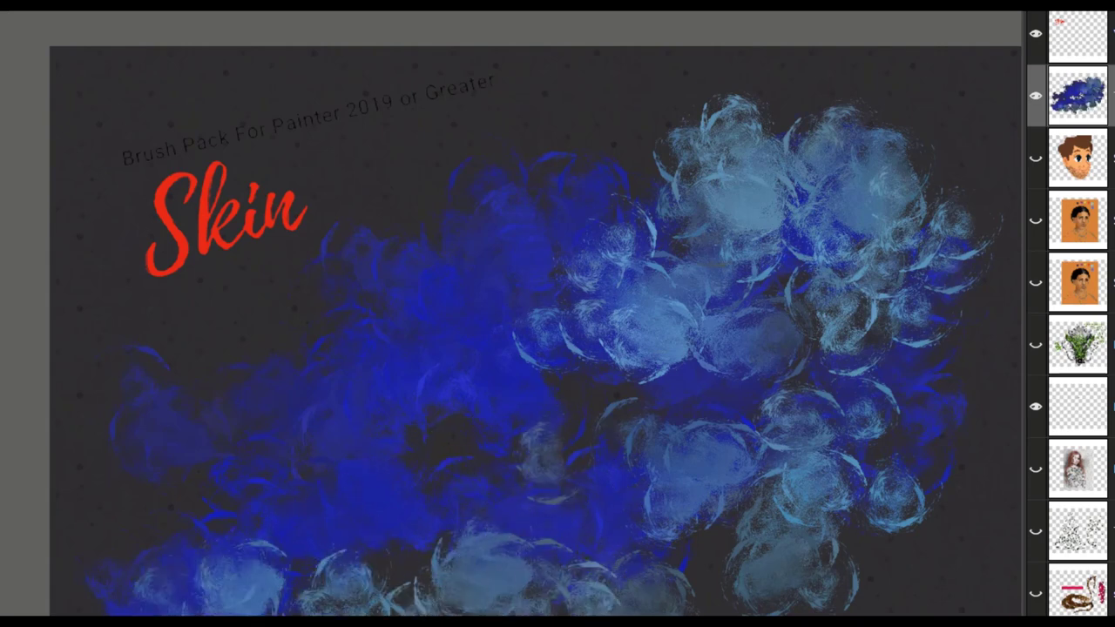
mouse_move(661, 217)
left_mouse_down()
mouse_move(580, 268)
mouse_move(590, 240)
left_mouse_up()
mouse_move(632, 145)
left_mouse_down()
mouse_move(614, 121)
mouse_move(601, 174)
mouse_move(601, 118)
mouse_move(648, 157)
mouse_move(514, 202)
mouse_move(574, 209)
mouse_move(580, 228)
mouse_move(536, 231)
mouse_move(529, 163)
mouse_move(601, 204)
mouse_move(584, 109)
mouse_move(623, 96)
mouse_move(633, 171)
mouse_move(592, 231)
mouse_move(475, 283)
mouse_move(405, 244)
mouse_move(479, 336)
mouse_move(540, 296)
mouse_move(492, 252)
mouse_move(431, 305)
mouse_move(427, 248)
mouse_move(496, 261)
mouse_move(531, 253)
mouse_move(475, 226)
mouse_move(653, 187)
mouse_move(614, 205)
mouse_move(648, 231)
left_mouse_up()
mouse_move(651, 338)
left_mouse_down()
mouse_move(642, 350)
mouse_move(701, 329)
left_mouse_up()
mouse_move(531, 409)
left_mouse_down()
mouse_move(516, 417)
mouse_move(645, 409)
mouse_move(462, 511)
mouse_move(374, 522)
mouse_move(435, 557)
mouse_move(659, 447)
mouse_move(679, 366)
left_mouse_up()
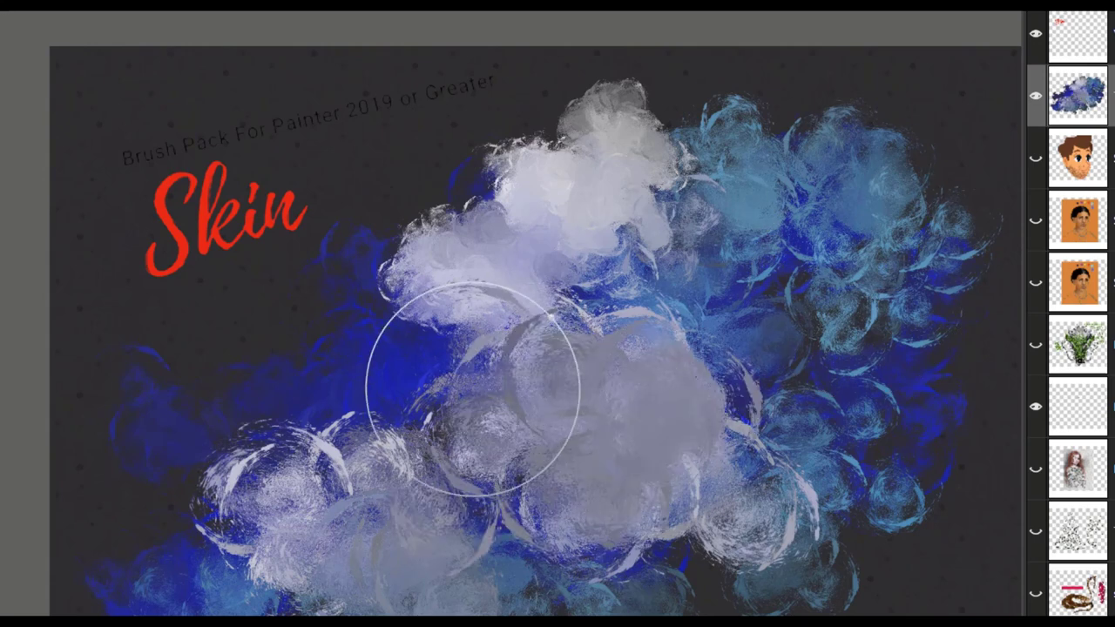
Blend pink, magenta and purple textured dabs over the middle and outer parts of the painted clouds
left_click_drag(473, 361, 510, 460)
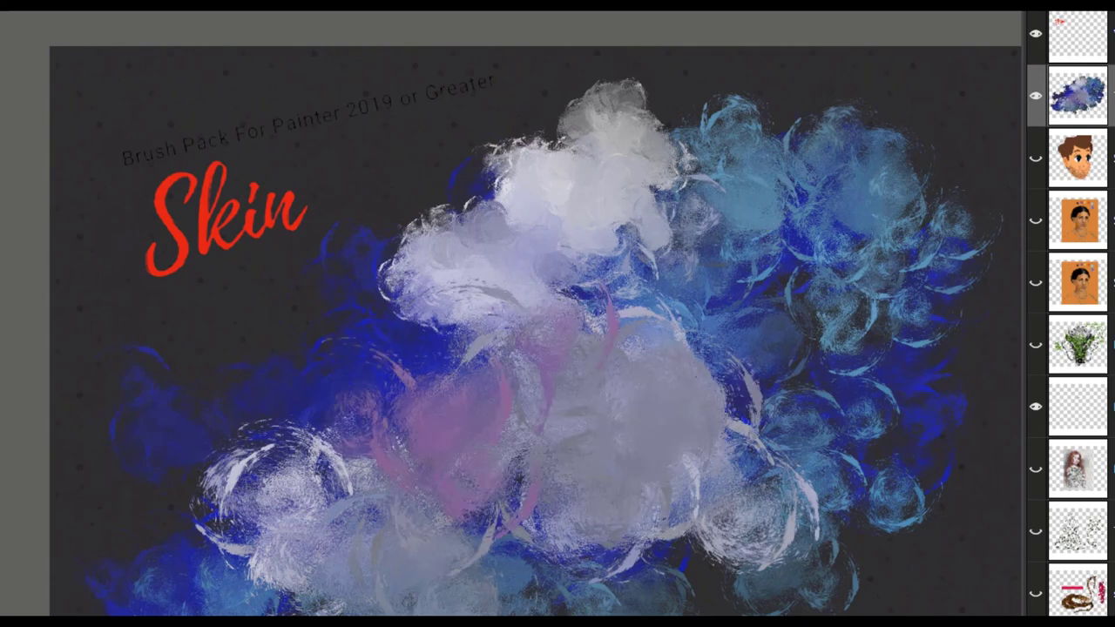
mouse_move(349, 460)
left_mouse_down()
mouse_move(298, 552)
mouse_move(95, 558)
left_mouse_up()
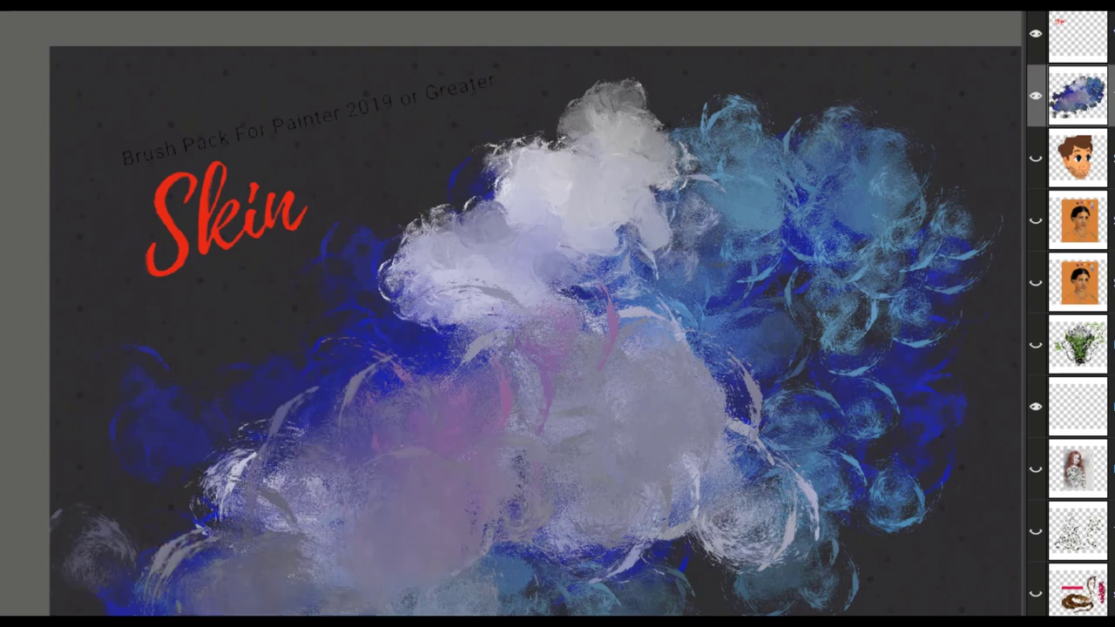
left_click_drag(349, 475, 470, 488)
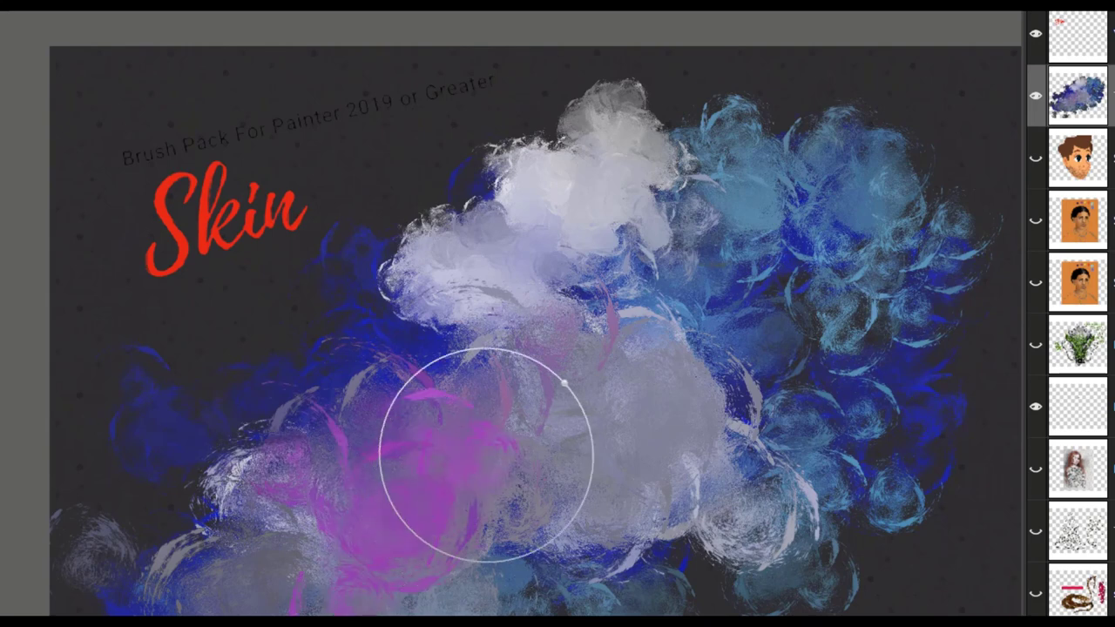
left_click_drag(488, 365, 632, 419)
mouse_move(618, 287)
left_mouse_down()
mouse_move(697, 217)
mouse_move(784, 261)
mouse_move(845, 219)
mouse_move(783, 522)
mouse_move(748, 587)
mouse_move(632, 608)
left_mouse_up()
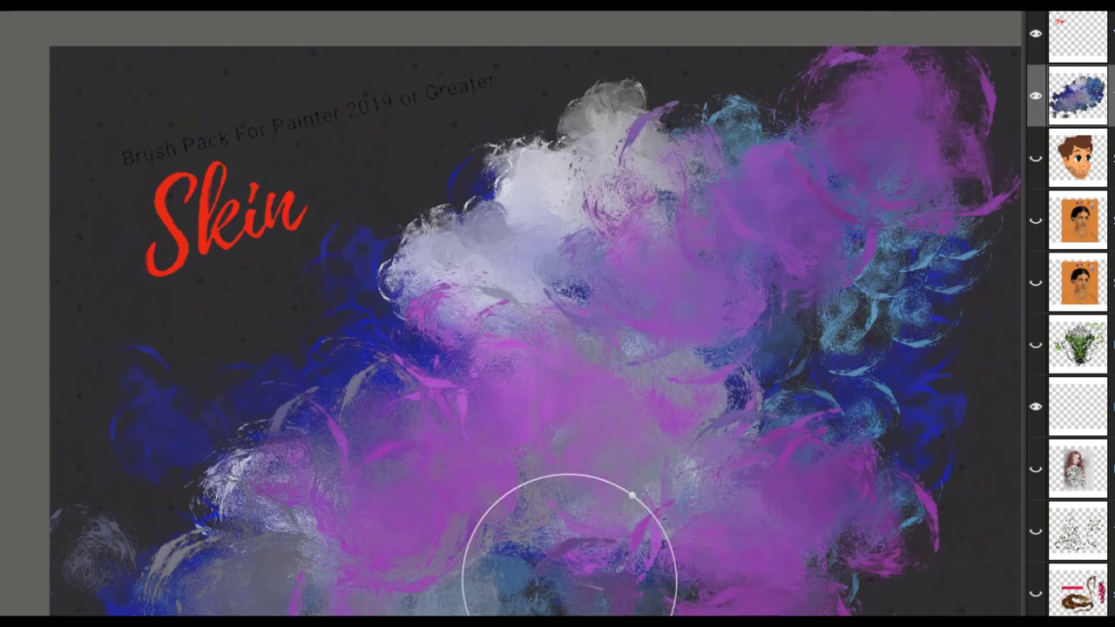
mouse_move(598, 560)
left_mouse_down()
mouse_move(415, 386)
mouse_move(709, 236)
mouse_move(642, 236)
mouse_move(688, 189)
mouse_move(517, 378)
mouse_move(580, 293)
mouse_move(598, 236)
mouse_move(583, 302)
mouse_move(598, 324)
mouse_move(566, 270)
mouse_move(747, 366)
mouse_move(783, 227)
mouse_move(741, 328)
mouse_move(604, 326)
mouse_move(580, 227)
mouse_move(596, 220)
left_mouse_up()
mouse_move(598, 268)
left_mouse_down()
mouse_move(650, 241)
mouse_move(597, 200)
mouse_move(584, 139)
mouse_move(670, 175)
mouse_move(627, 261)
mouse_move(719, 361)
mouse_move(664, 386)
mouse_move(731, 313)
mouse_move(758, 383)
left_mouse_up()
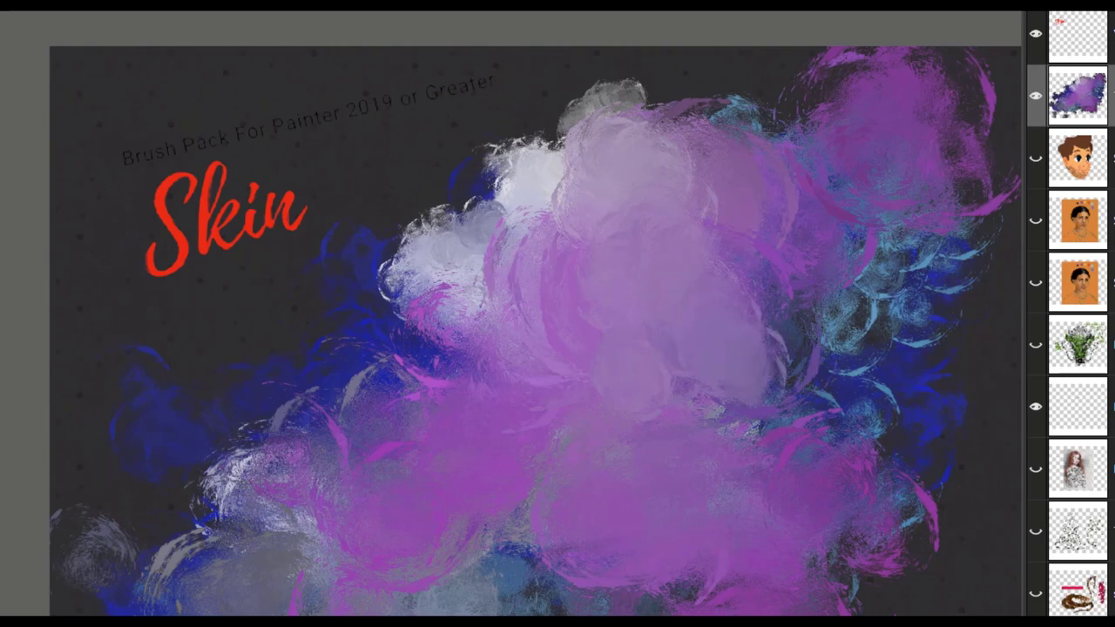
Enable the dab stencil with Paper as its source, use the inverted Madness paper and paint over the purple clouds
left_click(542, 5)
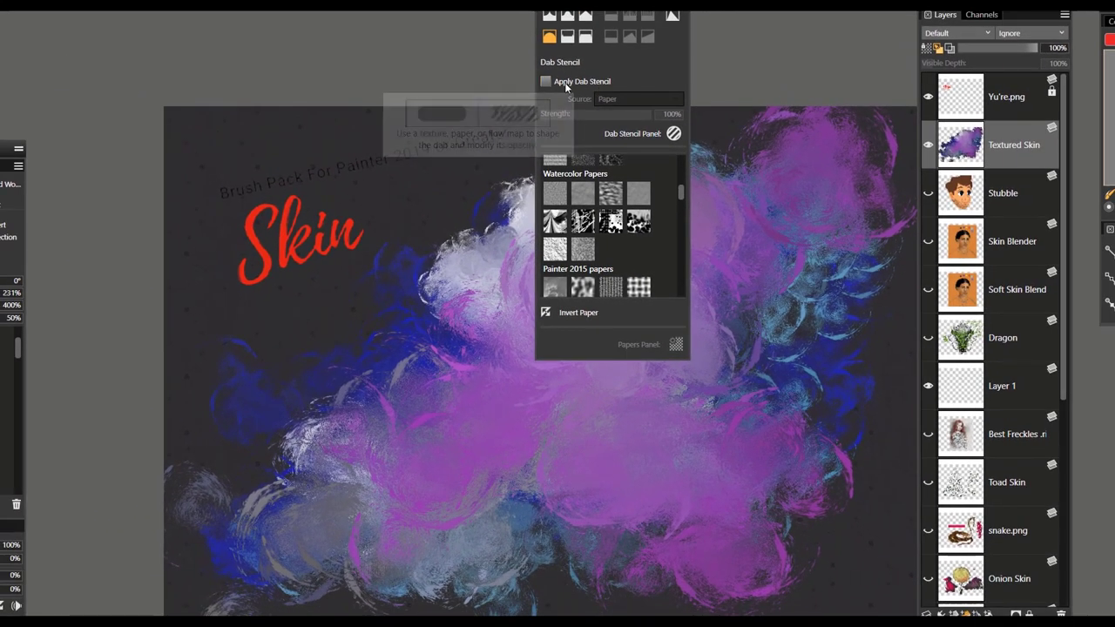
left_click(565, 81)
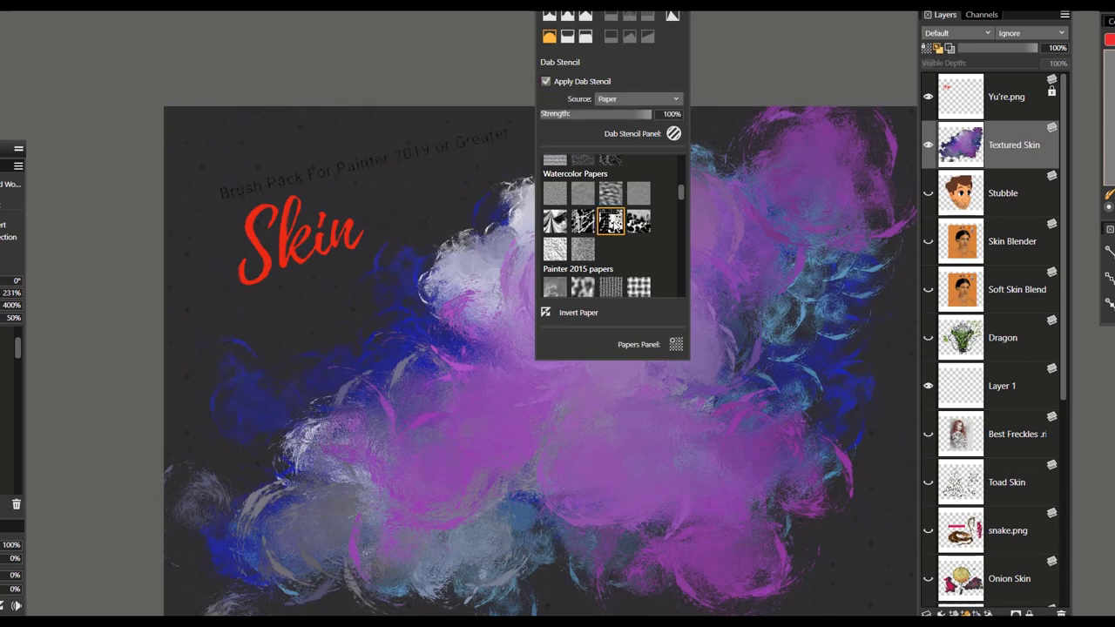
mouse_move(370, 378)
left_mouse_down()
mouse_move(418, 362)
mouse_move(488, 250)
mouse_move(435, 370)
mouse_move(617, 453)
left_mouse_up()
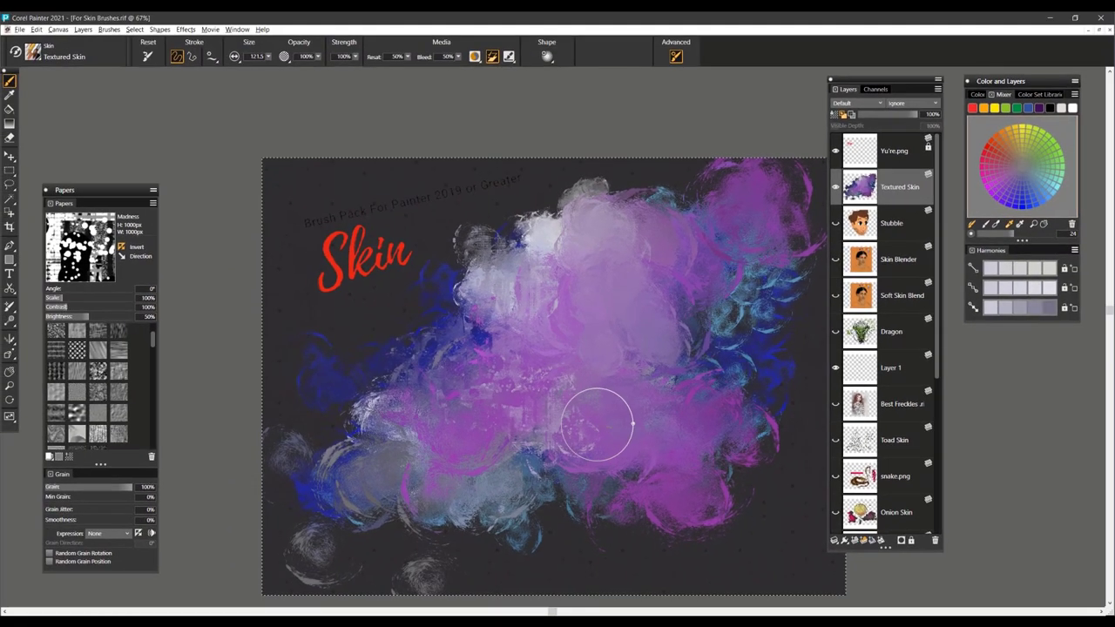
Clear everything from the Textured Skin layer and paint pale grey stencil-textured strokes across the middle of the canvas
key("ctrl+a")
key("Delete")
key("ctrl+d")
mouse_move(465, 349)
left_mouse_down()
mouse_move(452, 351)
mouse_move(667, 318)
left_mouse_up()
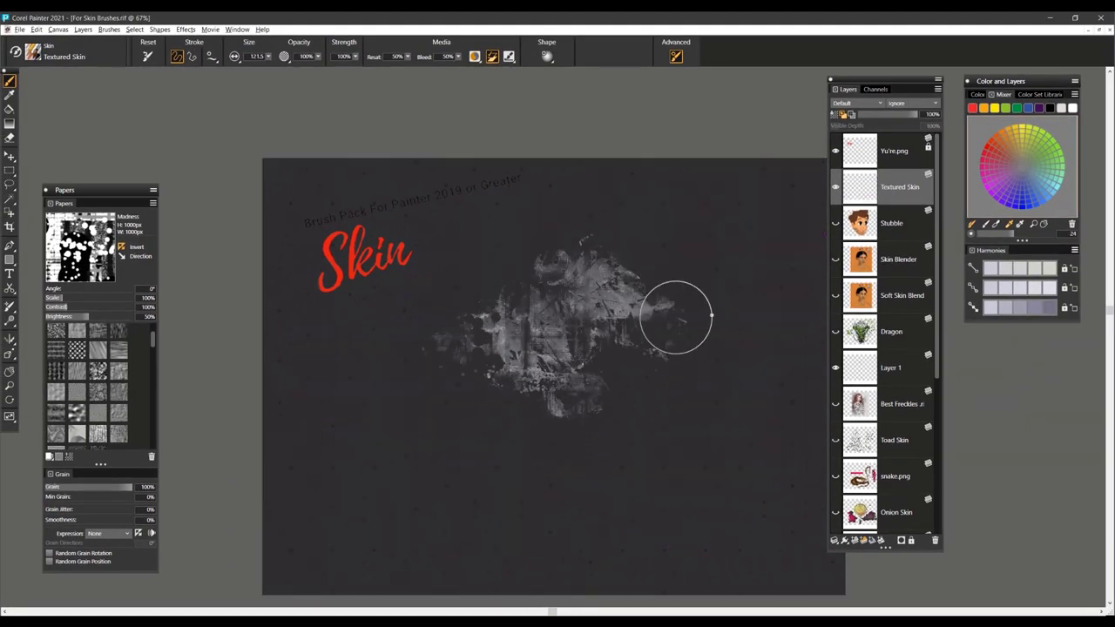
Pick blue, paint stencil-textured strokes over and below the grey patch, and switch to the Zebra brush
left_click(1021, 207)
mouse_move(577, 297)
left_mouse_down()
mouse_move(596, 303)
mouse_move(625, 268)
mouse_move(668, 319)
left_mouse_up()
mouse_move(566, 348)
left_mouse_down()
mouse_move(531, 409)
mouse_move(496, 331)
left_mouse_up()
left_click_drag(435, 453, 288, 465)
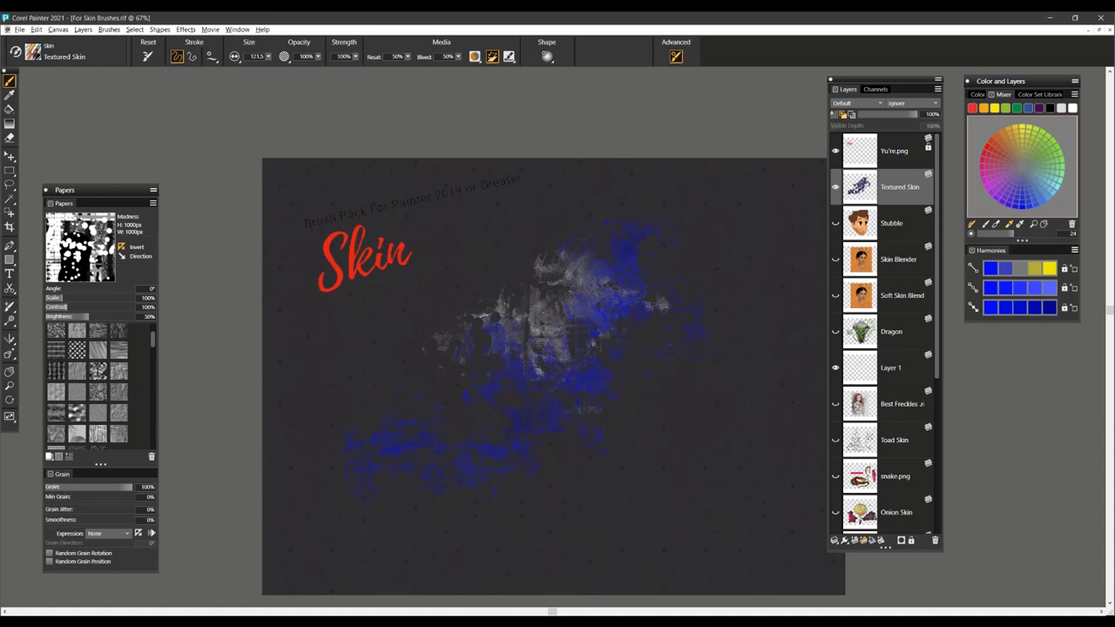
key("slash")
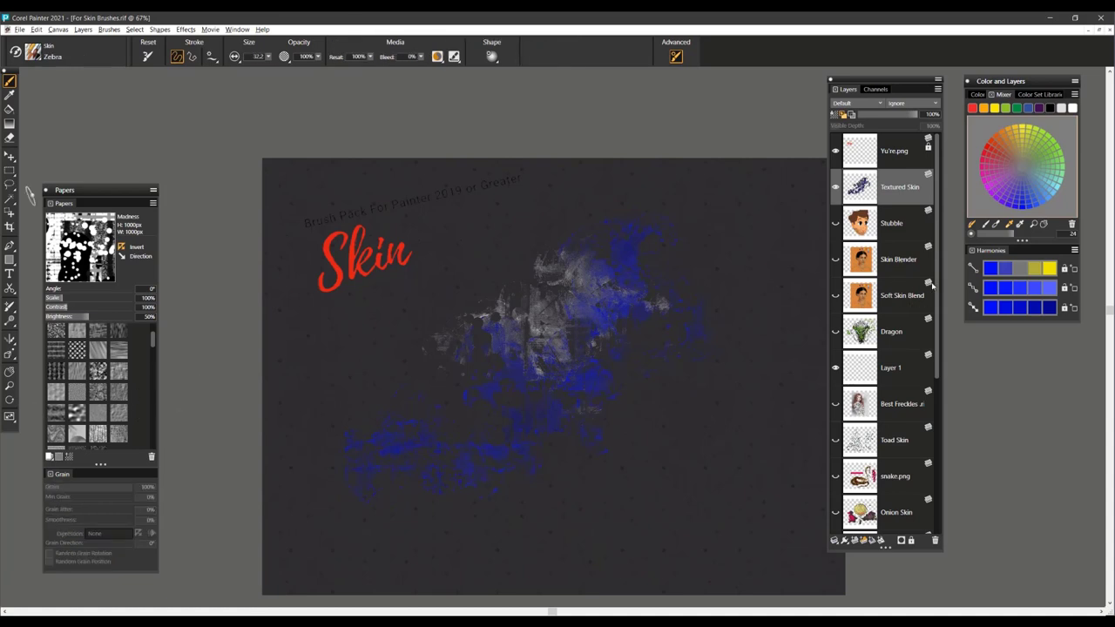
Hide the Textured Skin layer and show the zebra layer near the end of the layer stack
mouse_move(938, 286)
left_mouse_down()
mouse_move(942, 307)
mouse_move(940, 294)
left_mouse_up()
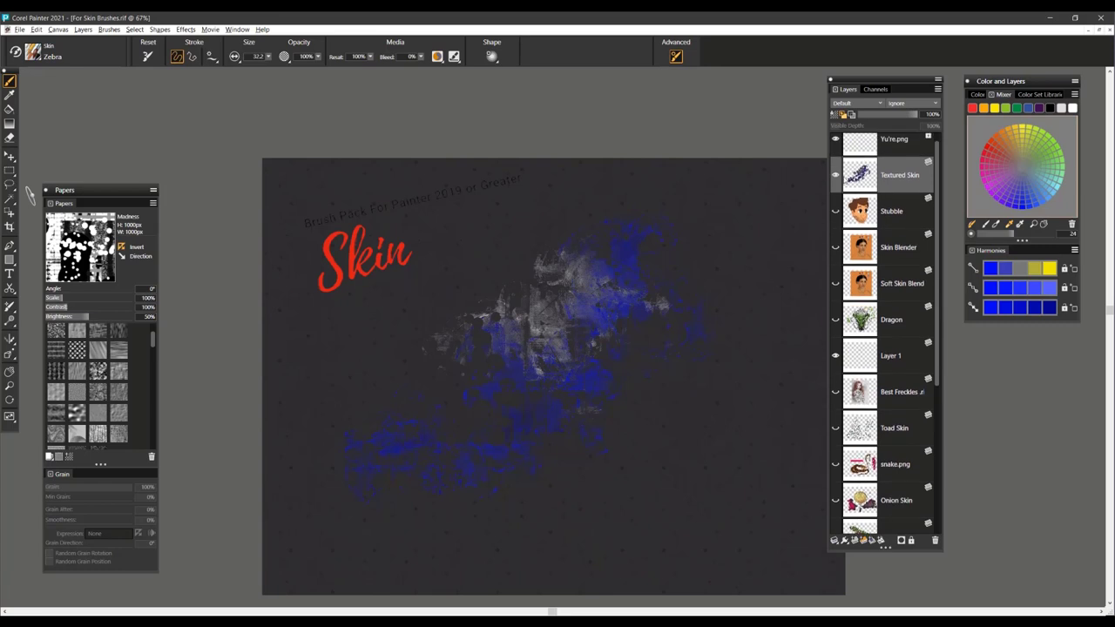
left_click(835, 175)
scroll(938, 233, "down", 5)
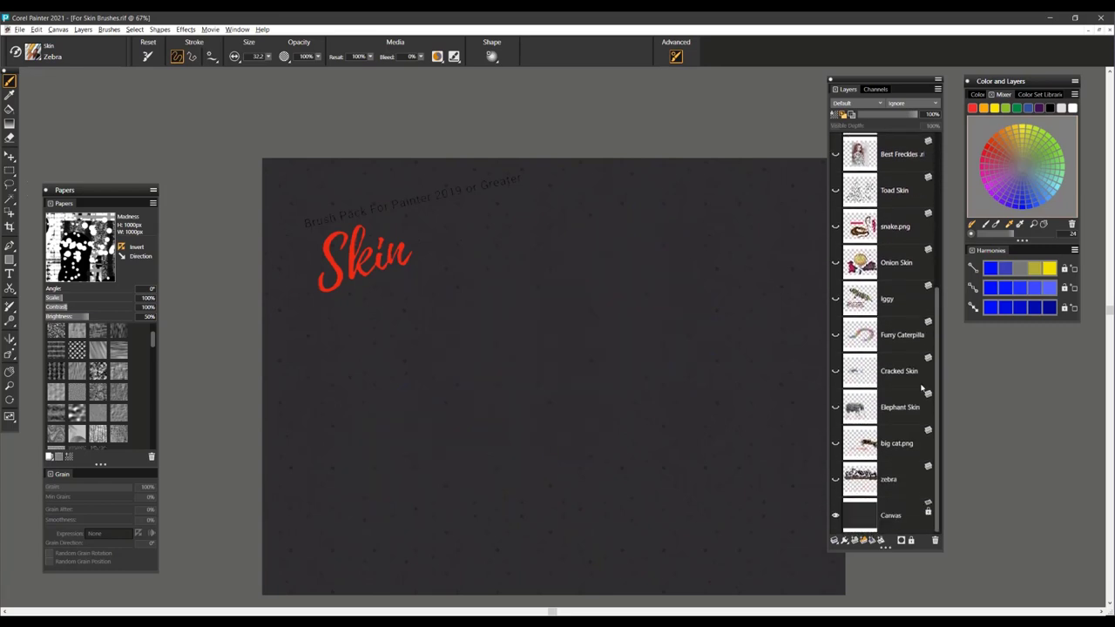
left_click(835, 480)
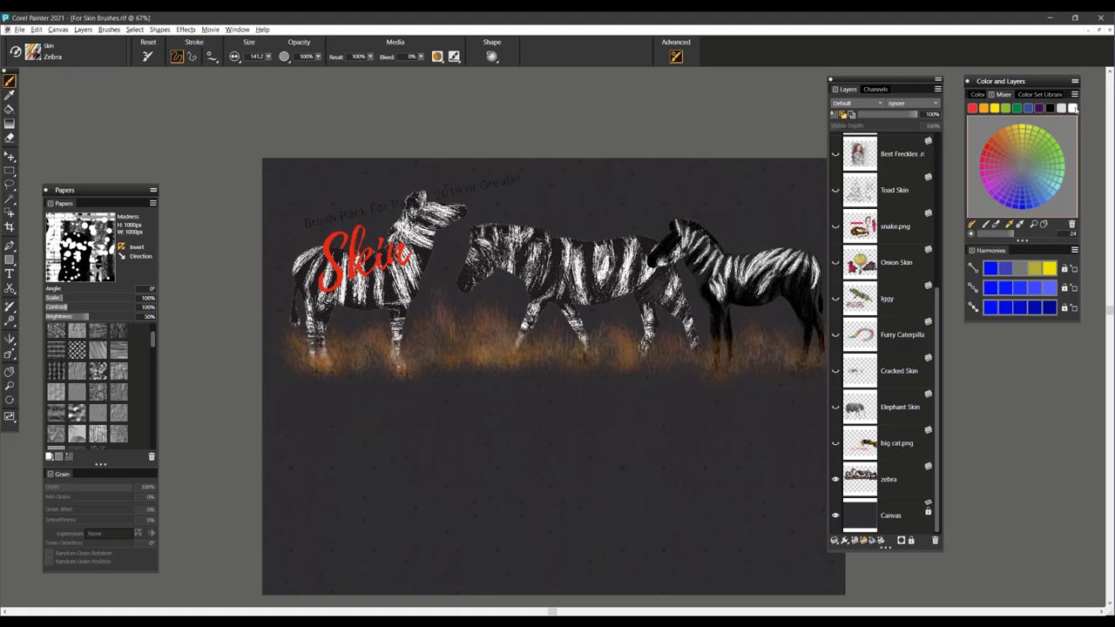
Pick white, select the zebra layer and paint three horizontal Zebra brush strokes on the empty area below the zebras
left_click(1073, 108)
left_click(905, 485)
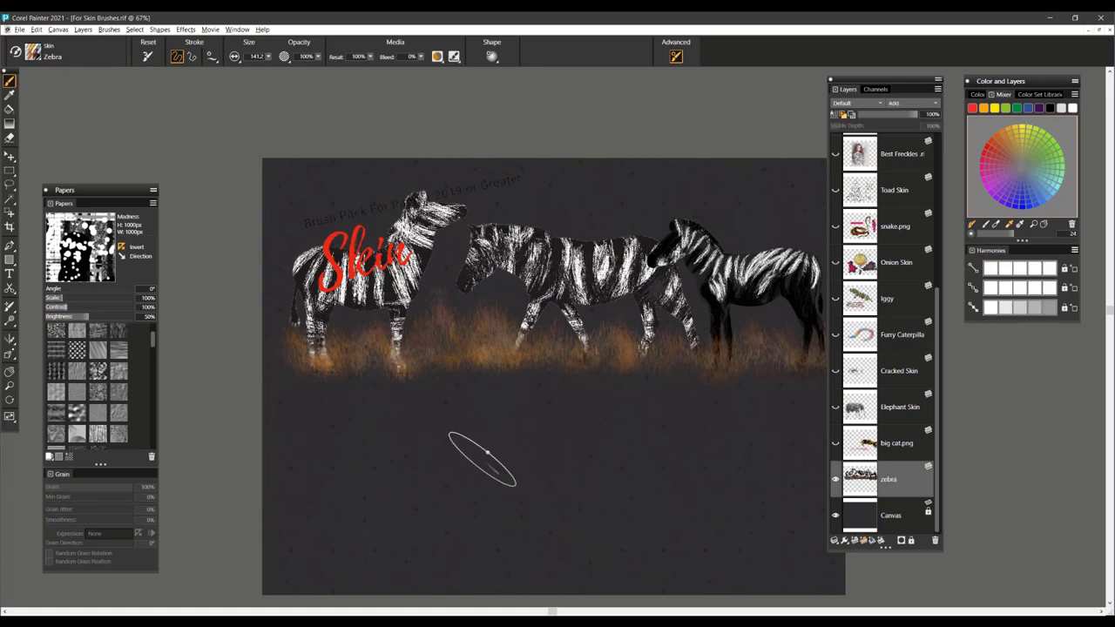
left_click_drag(449, 449, 738, 451)
left_click_drag(425, 485, 754, 486)
left_click_drag(408, 420, 734, 420)
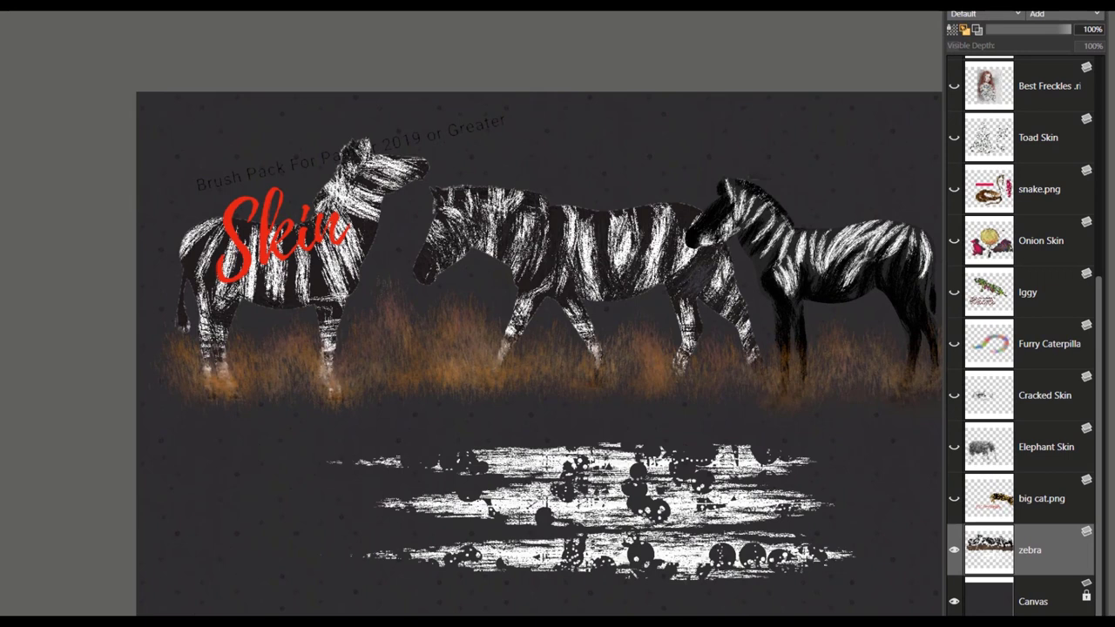
Change the dab stencil paper to the first of the Watercolor Papers and paint curved white strokes below and above the horizontal ones
left_click(467, 4)
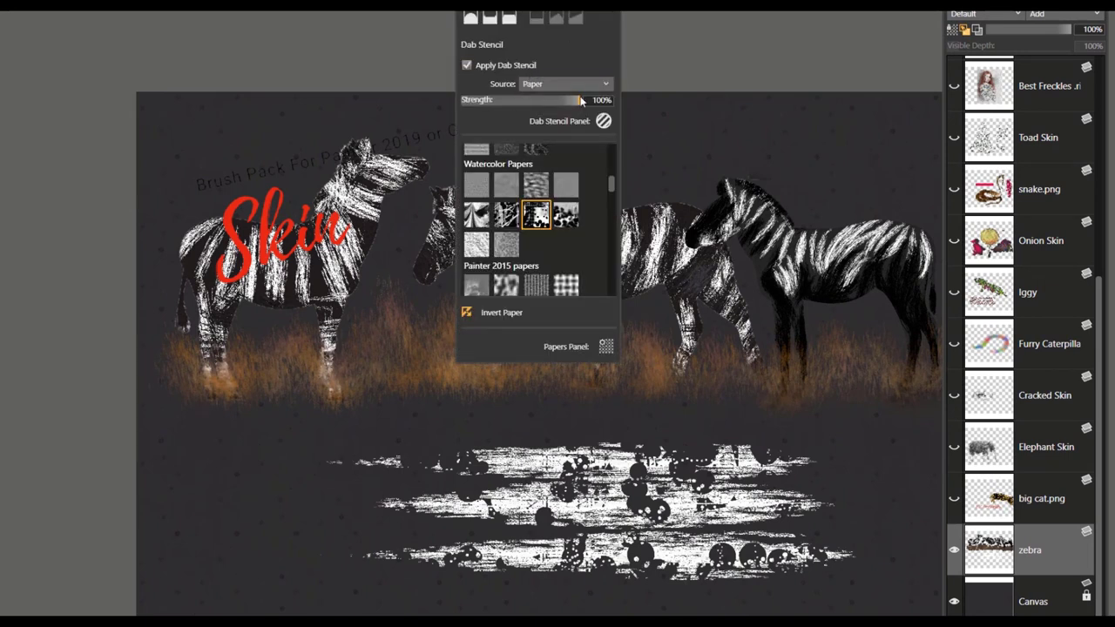
left_click(478, 188)
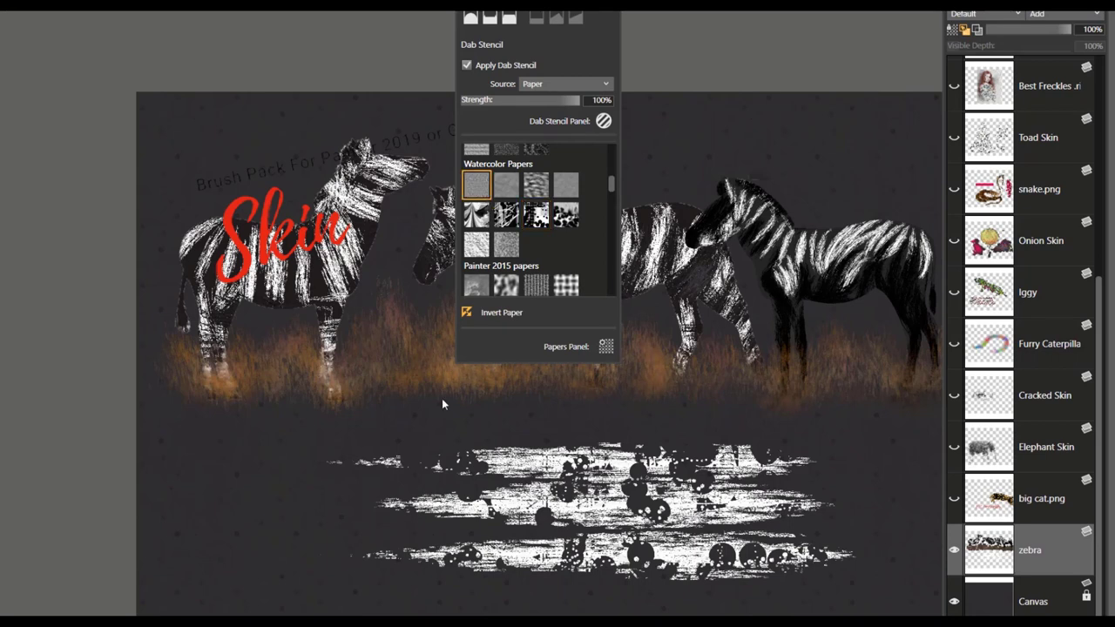
left_click_drag(233, 503, 465, 607)
mouse_move(336, 494)
left_mouse_down()
mouse_move(360, 518)
mouse_move(571, 601)
left_mouse_up()
mouse_move(420, 575)
left_mouse_down()
mouse_move(532, 605)
mouse_move(788, 614)
left_mouse_up()
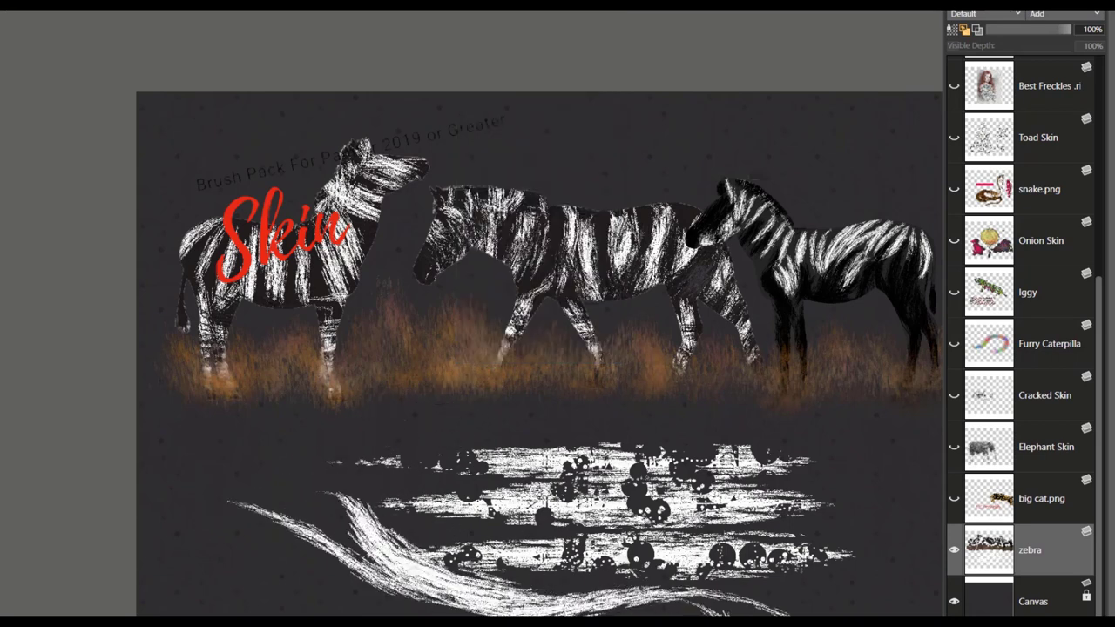
left_click_drag(409, 427, 801, 460)
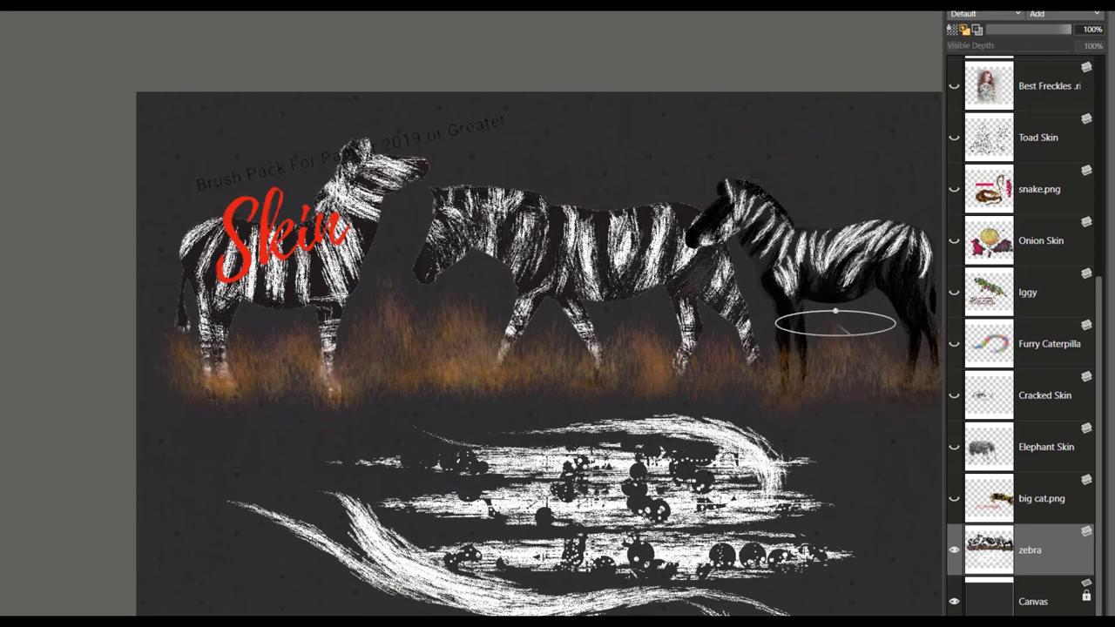
Paint three dark diagonal strokes across the white strokes below the zebras
left_click_drag(636, 453, 400, 599)
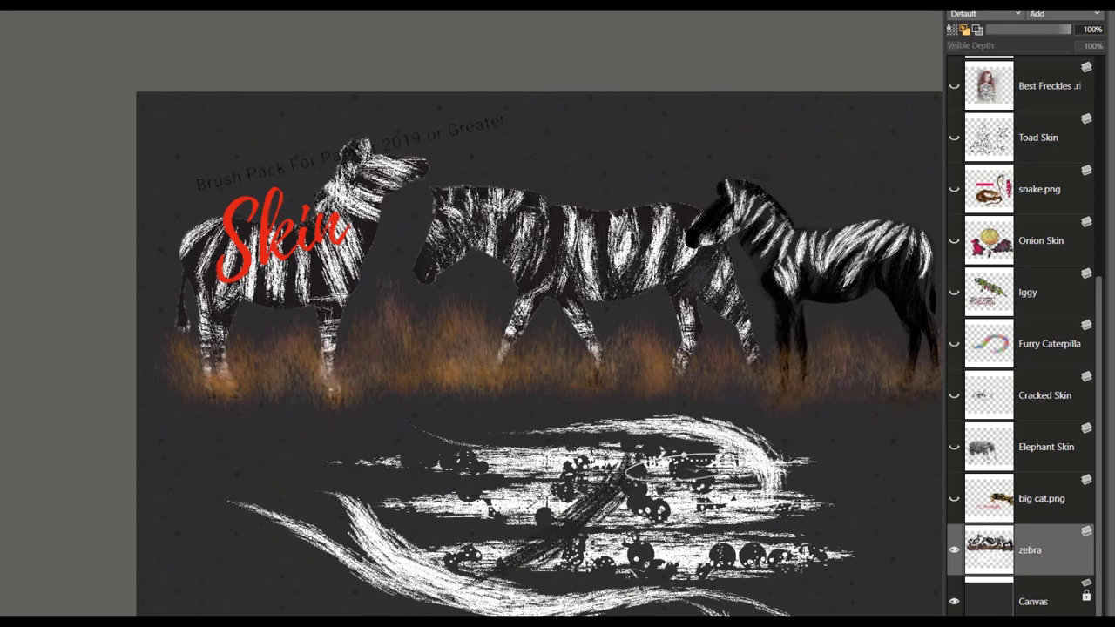
left_click_drag(688, 461, 452, 535)
left_click_drag(468, 490, 269, 592)
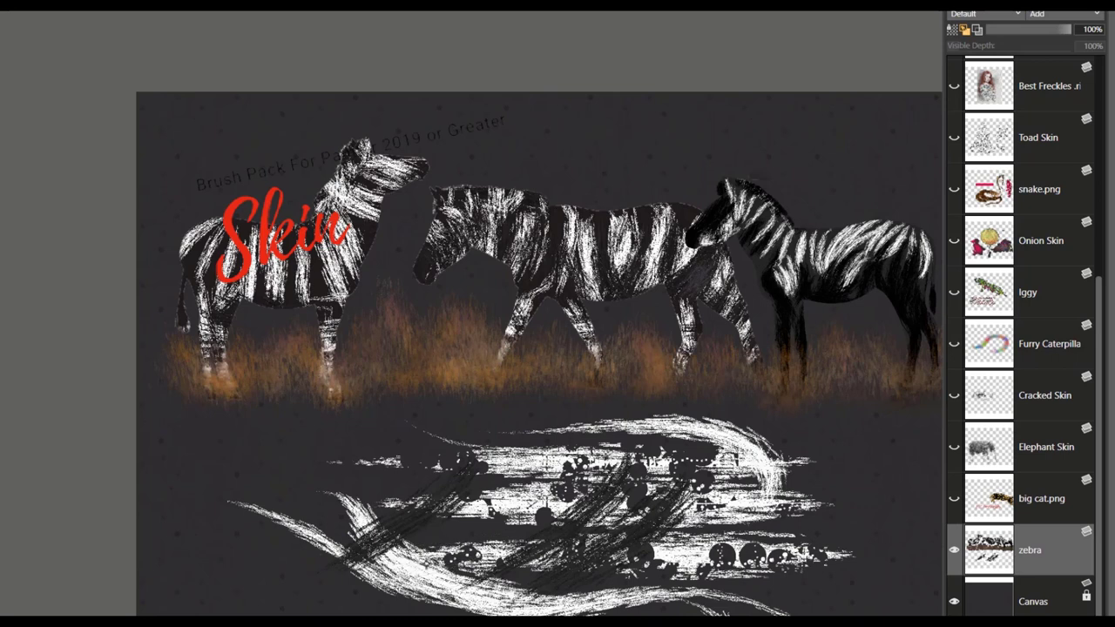
Paint more curved white strokes over the lower middle and around both ends of the stroke group
left_click_drag(435, 566, 671, 601)
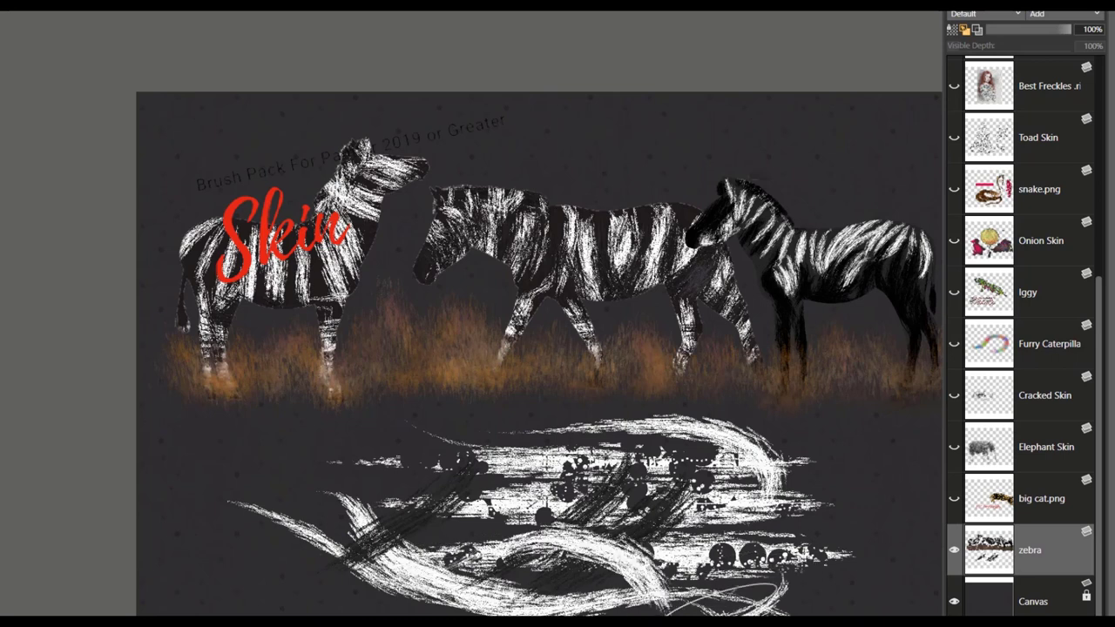
mouse_move(875, 438)
left_mouse_down()
mouse_move(850, 484)
mouse_move(812, 484)
left_mouse_up()
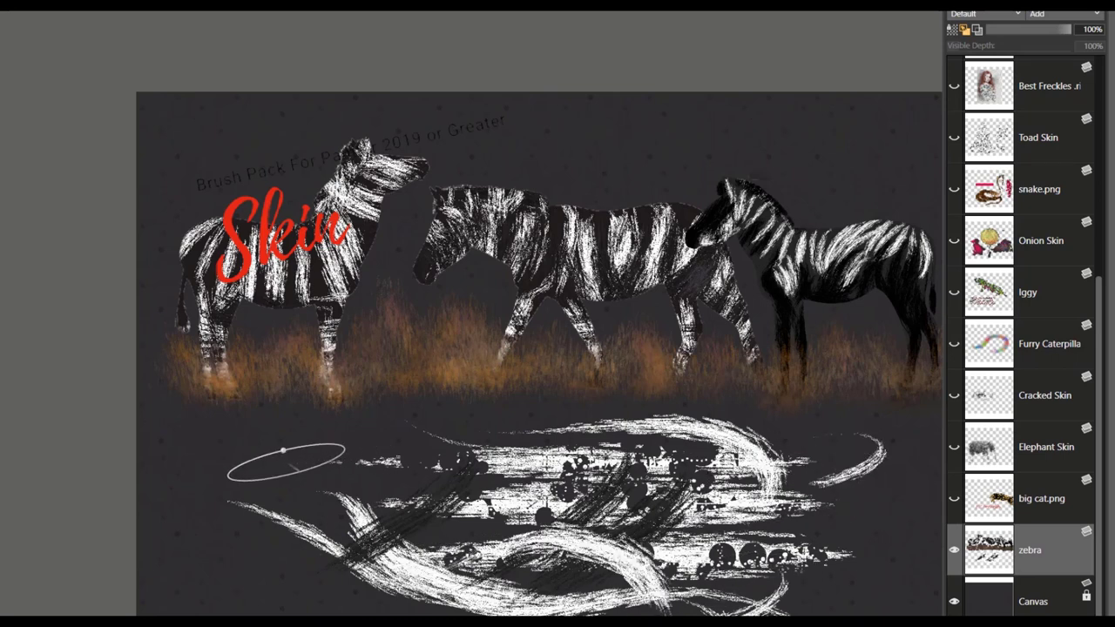
left_click_drag(285, 458, 221, 575)
left_click_drag(317, 576, 334, 572)
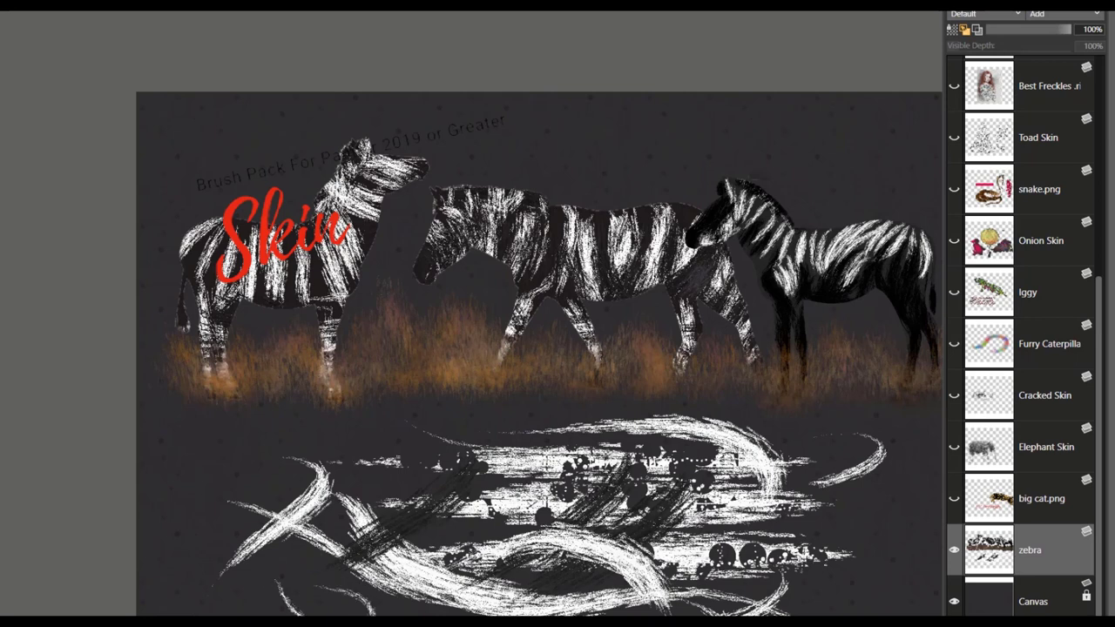
left_click_drag(850, 512, 778, 593)
mouse_move(841, 492)
left_mouse_down()
mouse_move(783, 567)
mouse_move(821, 615)
left_mouse_up()
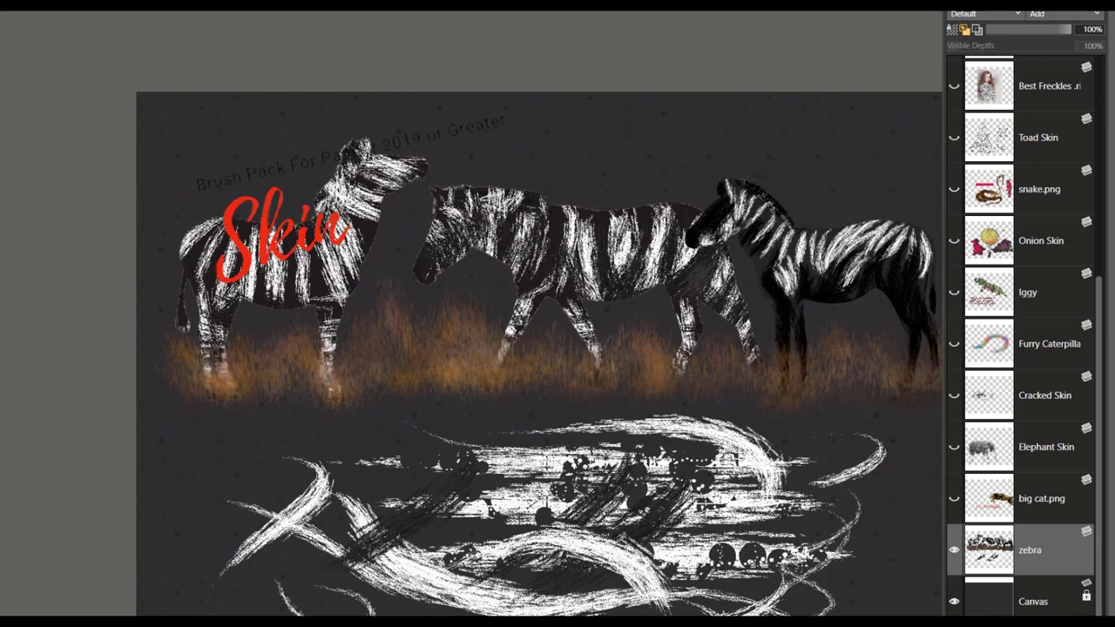